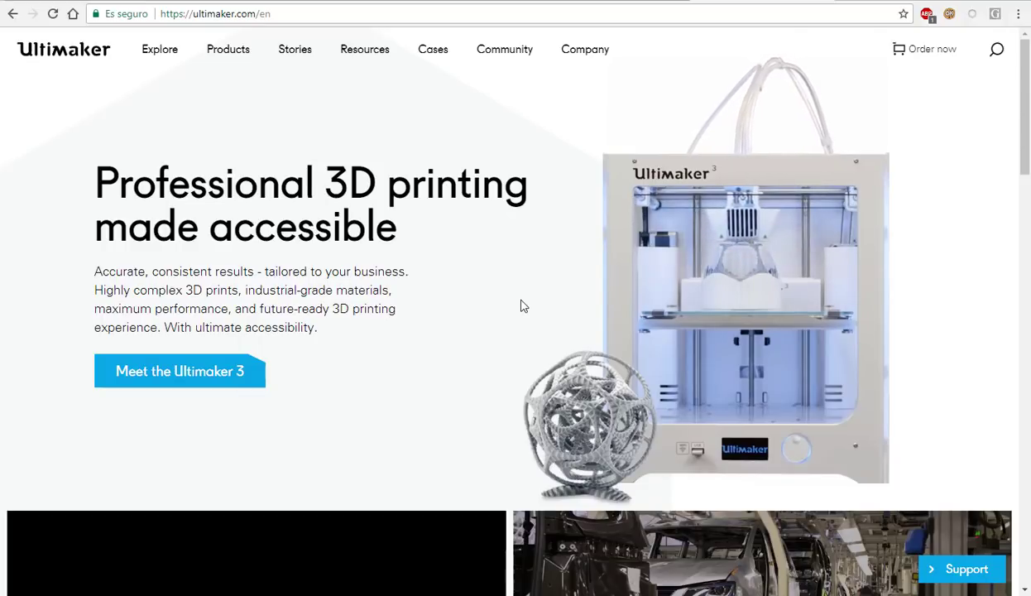
Open the Ultimaker Cura software page from the Ultimaker website's product listing.
{"action": "mouse_move", "coordinate": [229, 55]}
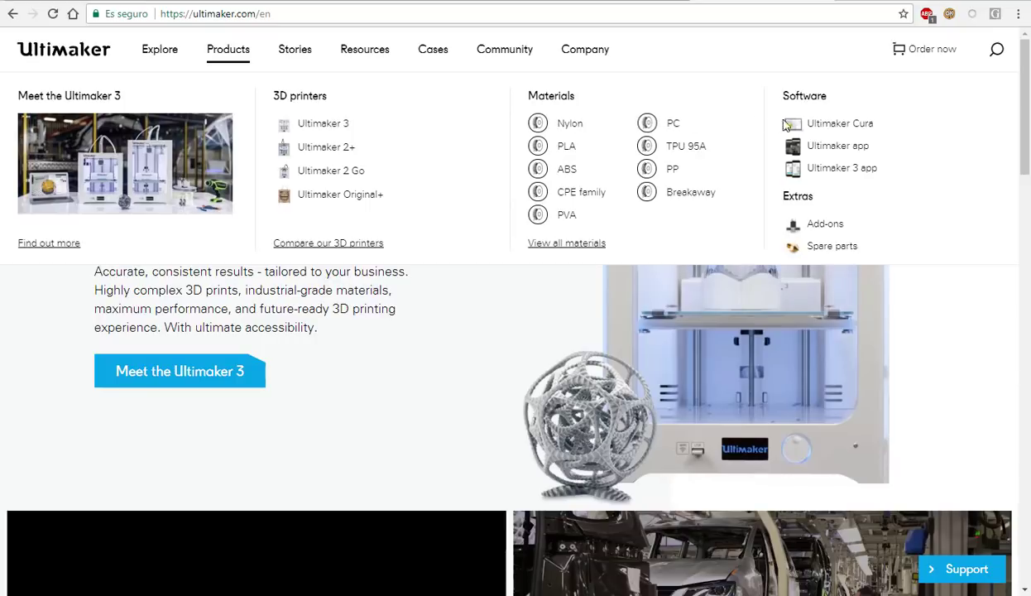
{"action": "left_click", "coordinate": [840, 126]}
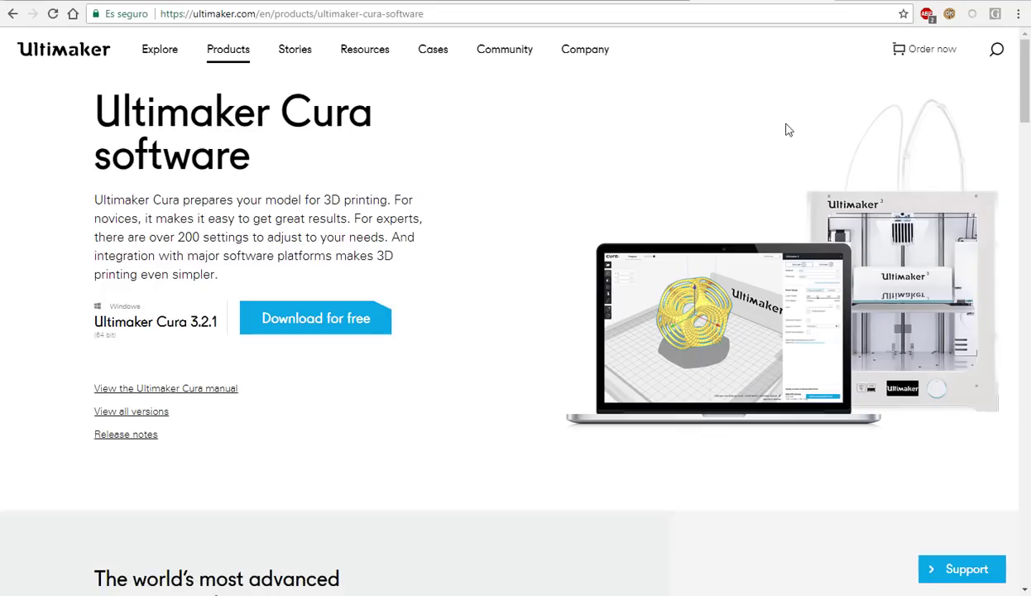
Look at the Cura manual's installation page and the list of all software versions, returning to the Cura product page.
{"action": "left_click", "coordinate": [198, 394]}
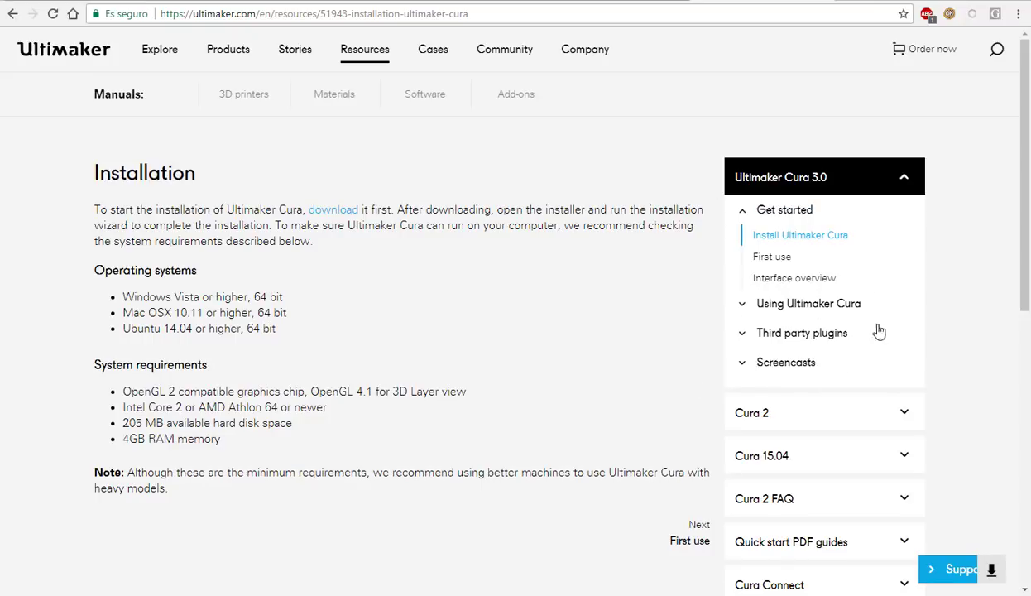
{"action": "left_click", "coordinate": [13, 14]}
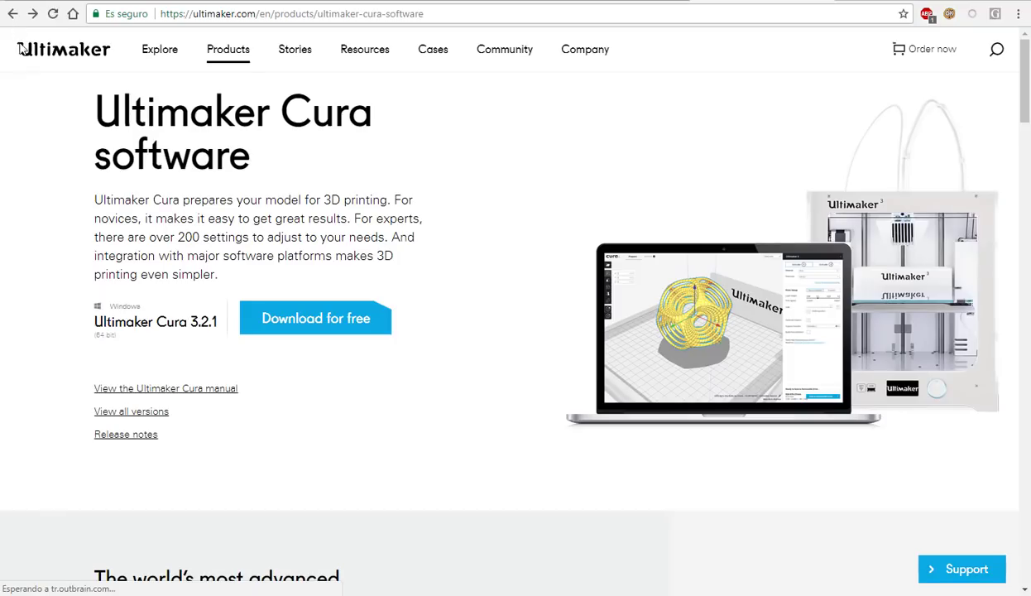
{"action": "left_click", "coordinate": [136, 412]}
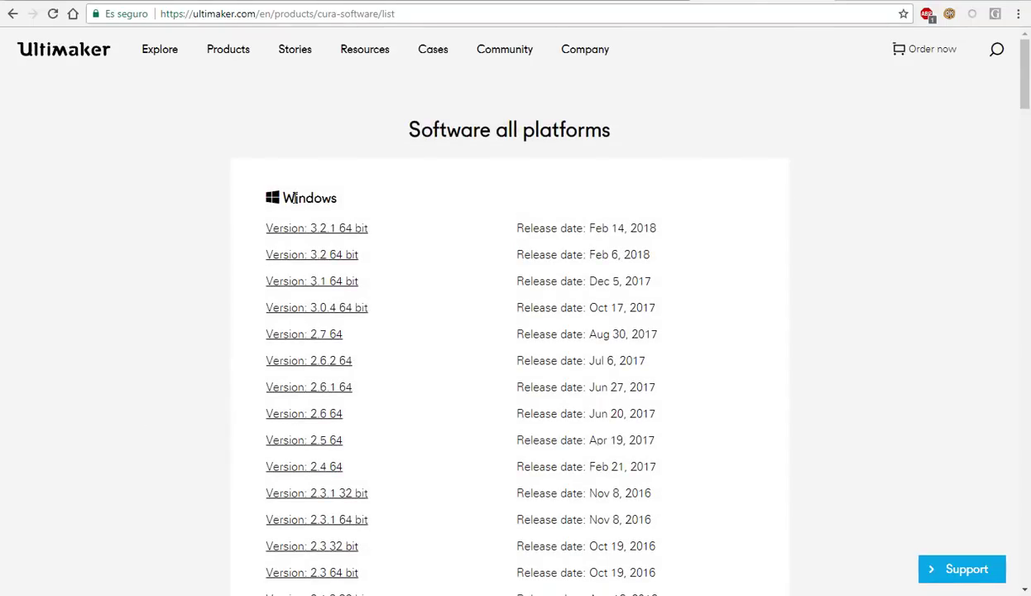
{"action": "left_click_drag", "start_coordinate": [1021, 102], "coordinate": [866, 48]}
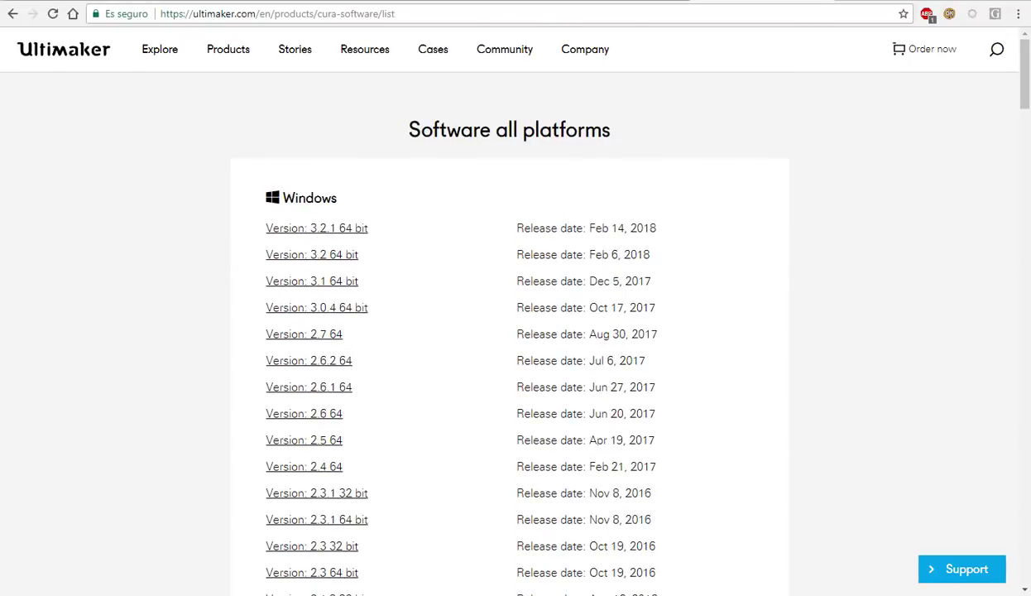
{"action": "left_click", "coordinate": [10, 14]}
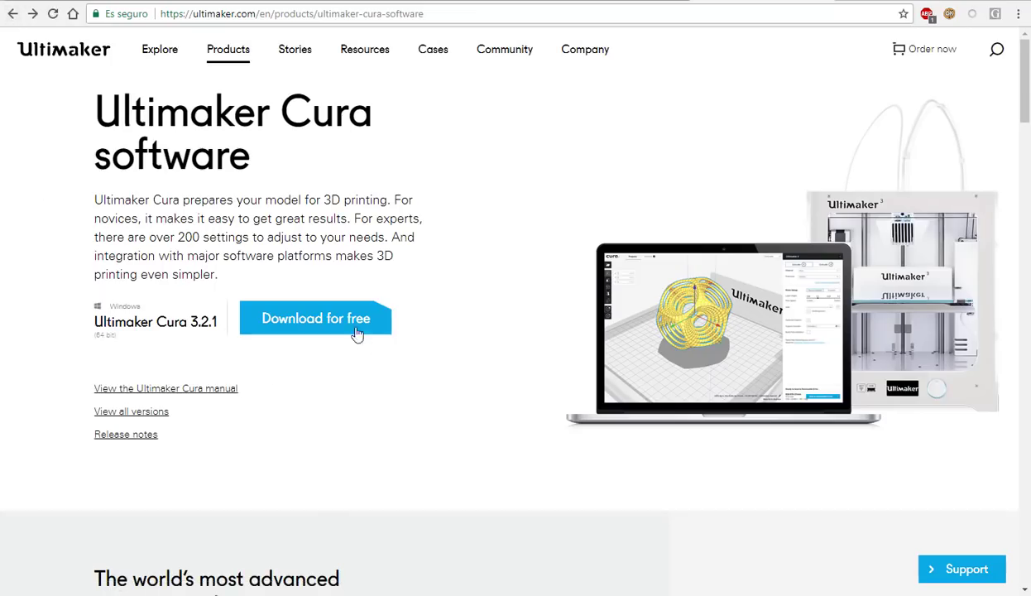
Download Ultimaker Cura 3.2.1 for Windows without sharing usage information, saving the installer in the desktop's Cura folder.
{"action": "left_click", "coordinate": [310, 319]}
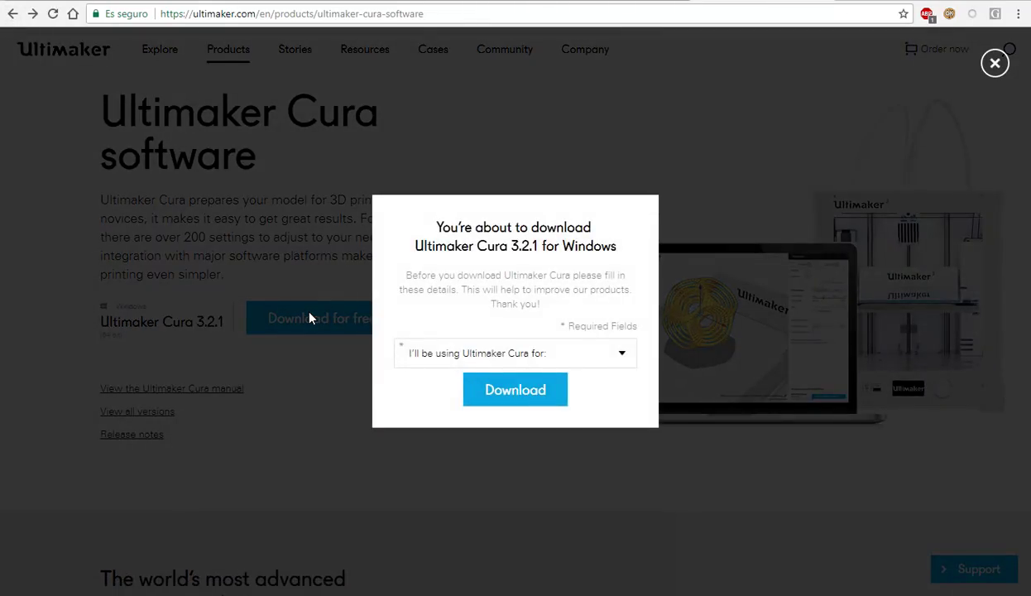
{"action": "left_click", "coordinate": [621, 356]}
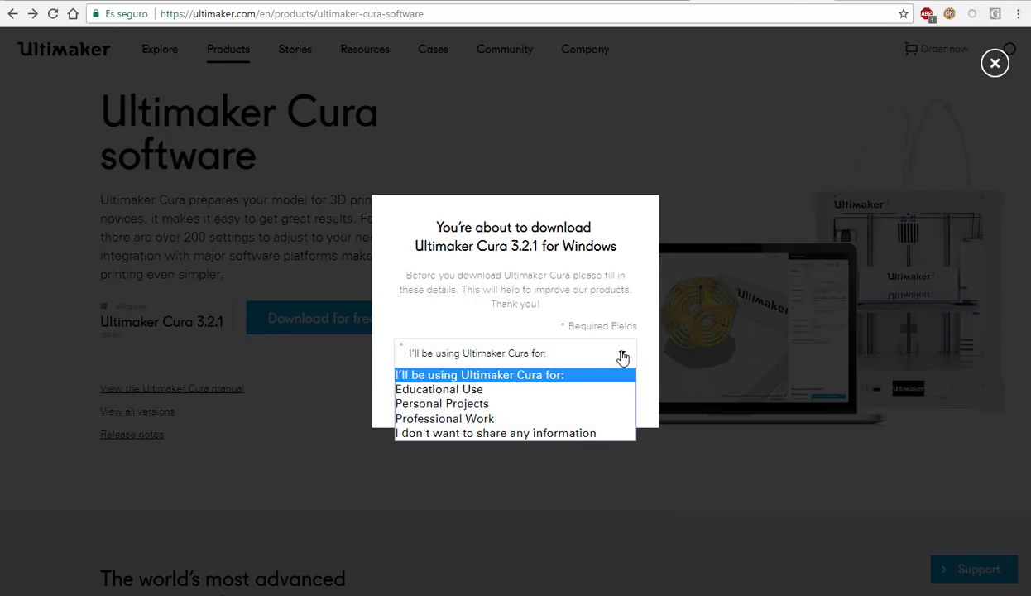
{"action": "left_click", "coordinate": [430, 433]}
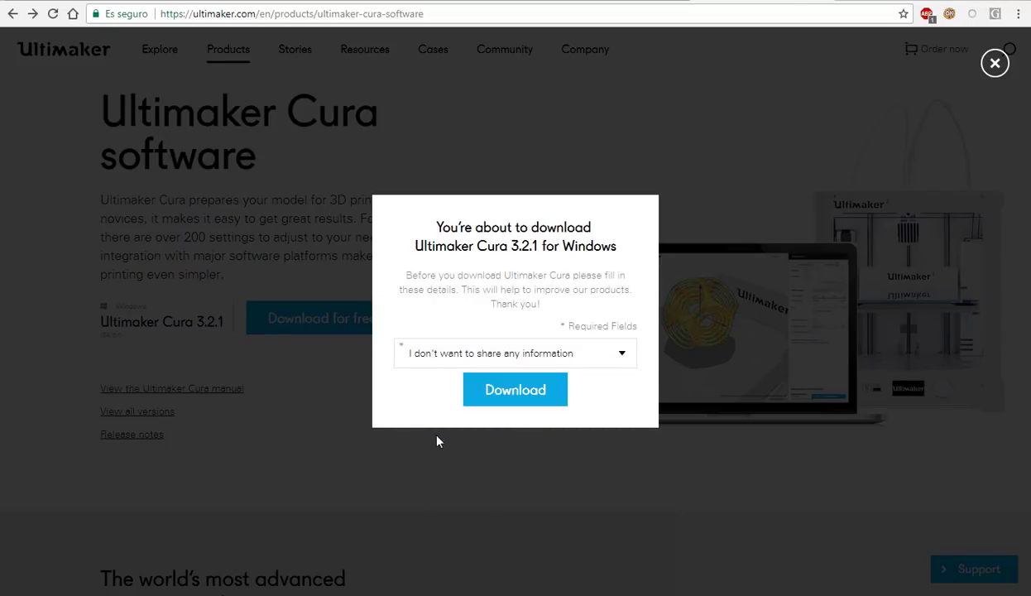
{"action": "left_click", "coordinate": [515, 391]}
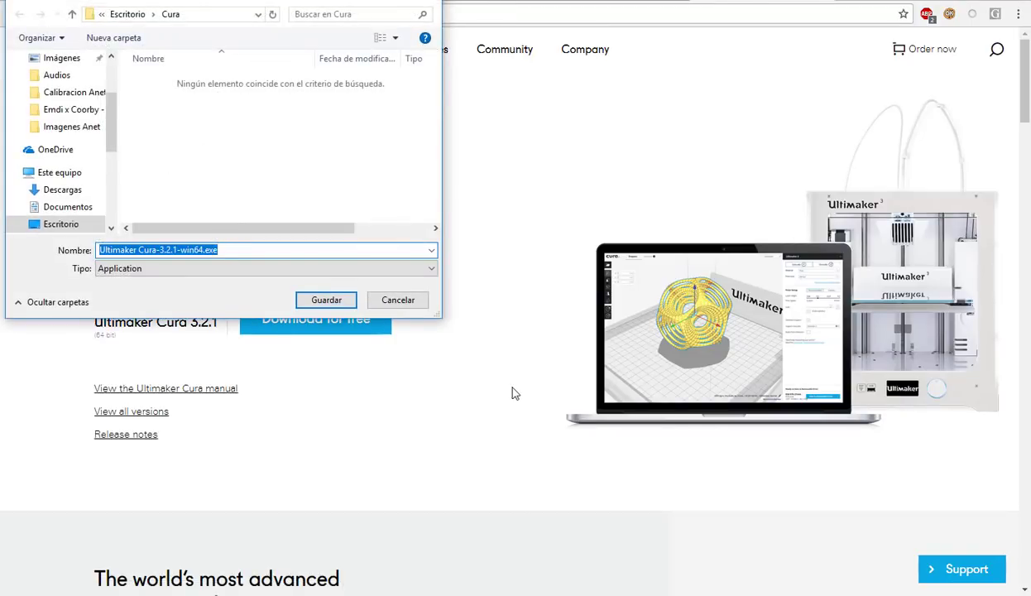
{"action": "left_click", "coordinate": [326, 300]}
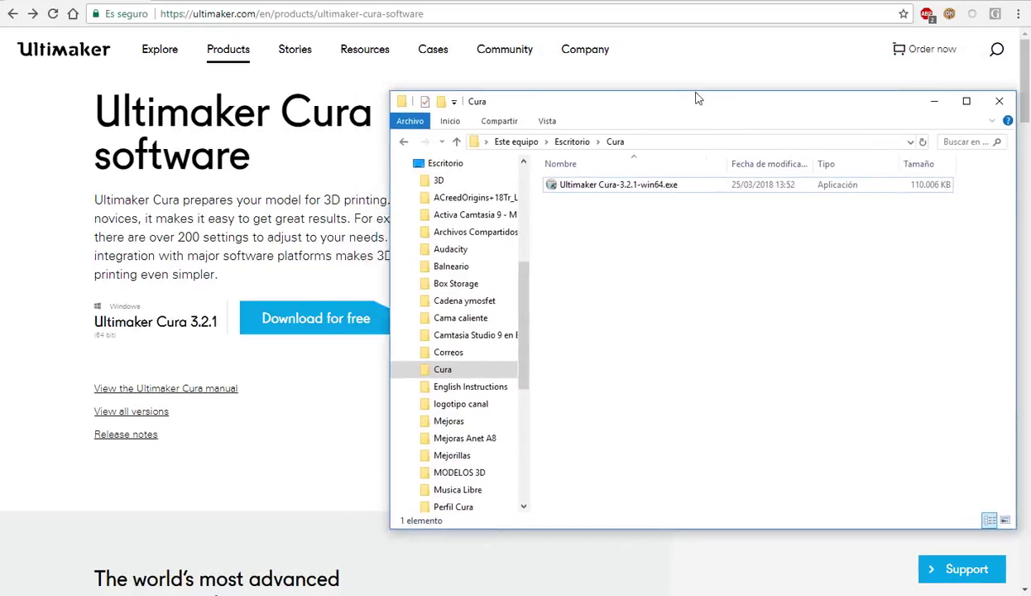
Run the Ultimaker Cura-3.2.1-win64.exe installer as administrator from the Cura folder.
{"action": "left_click_drag", "start_coordinate": [698, 99], "coordinate": [634, 63]}
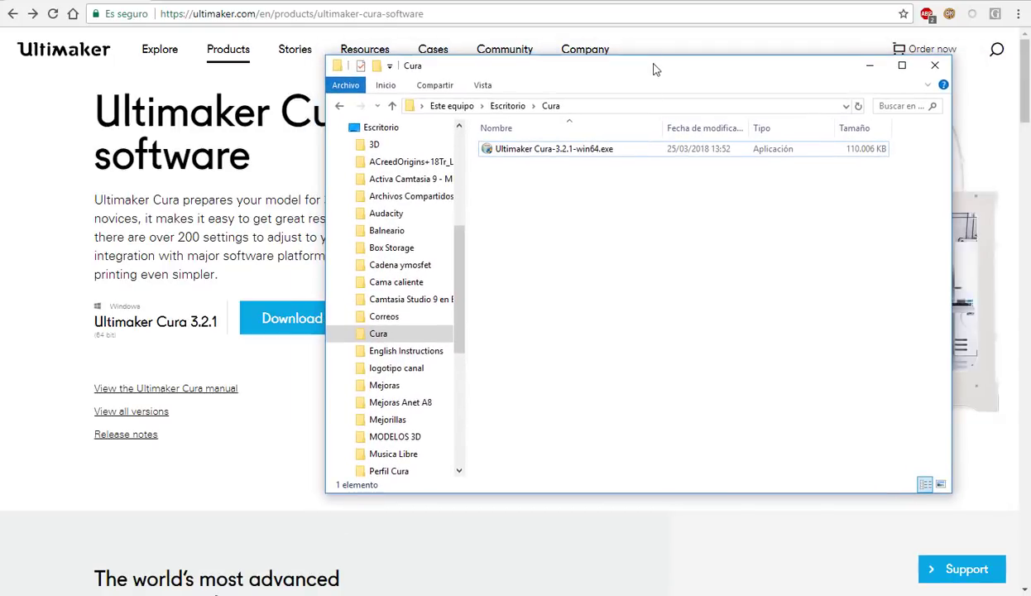
{"action": "right_click", "coordinate": [579, 152]}
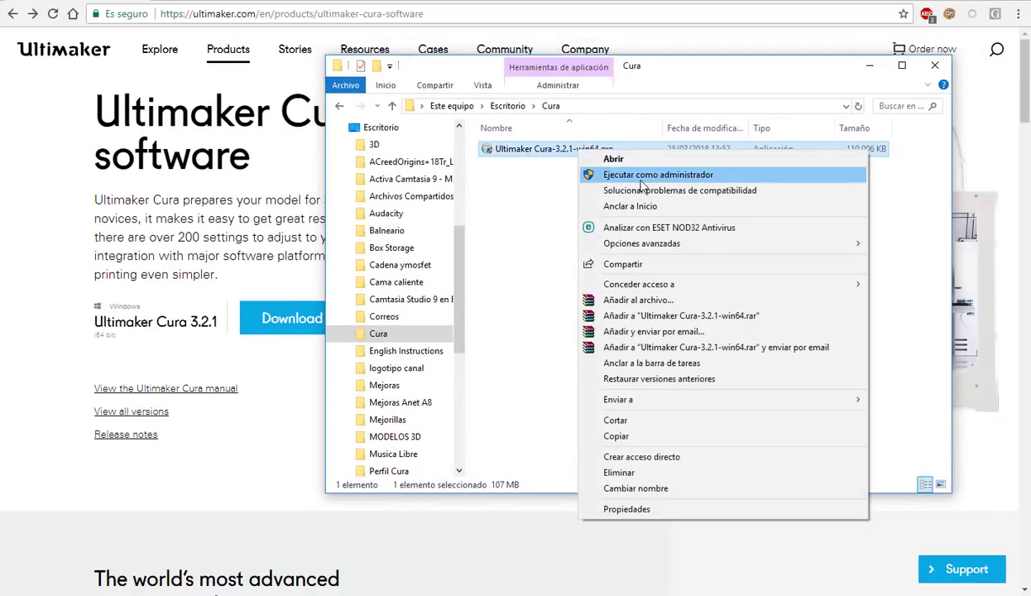
{"action": "left_click", "coordinate": [647, 177]}
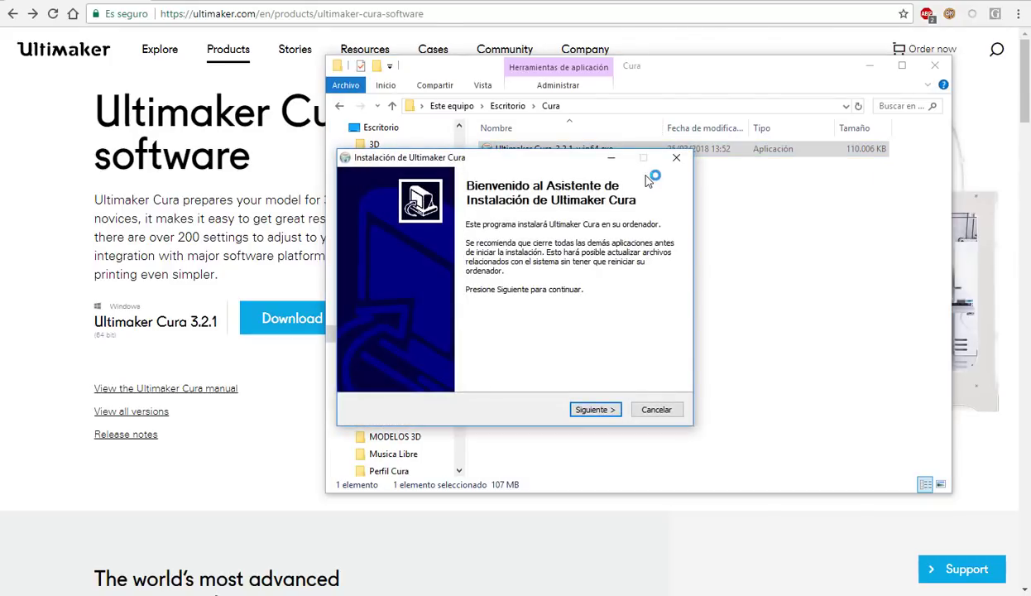
Install Cura in C:\Program Files\Ultimaker Cura 3.2 with the preselected components, then launch it on finishing and close the installer's folder.
{"action": "left_click", "coordinate": [595, 410]}
{"action": "left_click", "coordinate": [604, 413]}
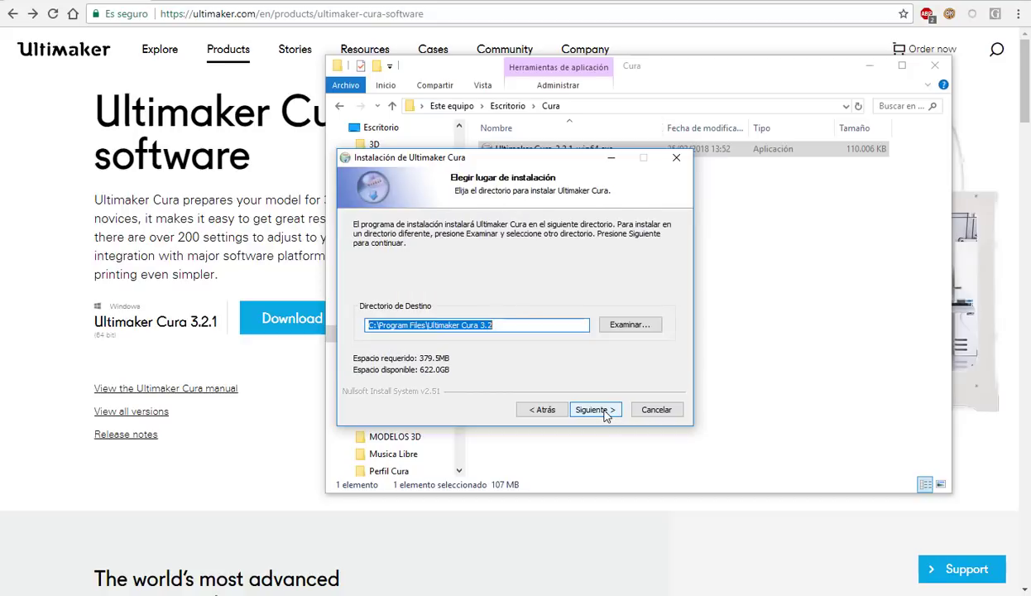
{"action": "left_click", "coordinate": [595, 410]}
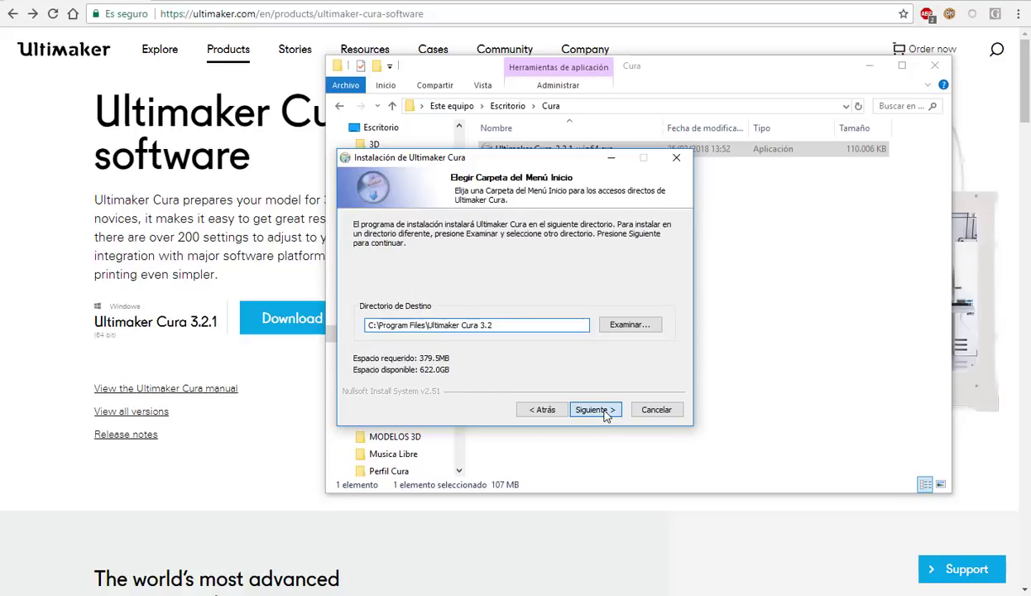
{"action": "left_click", "coordinate": [595, 410]}
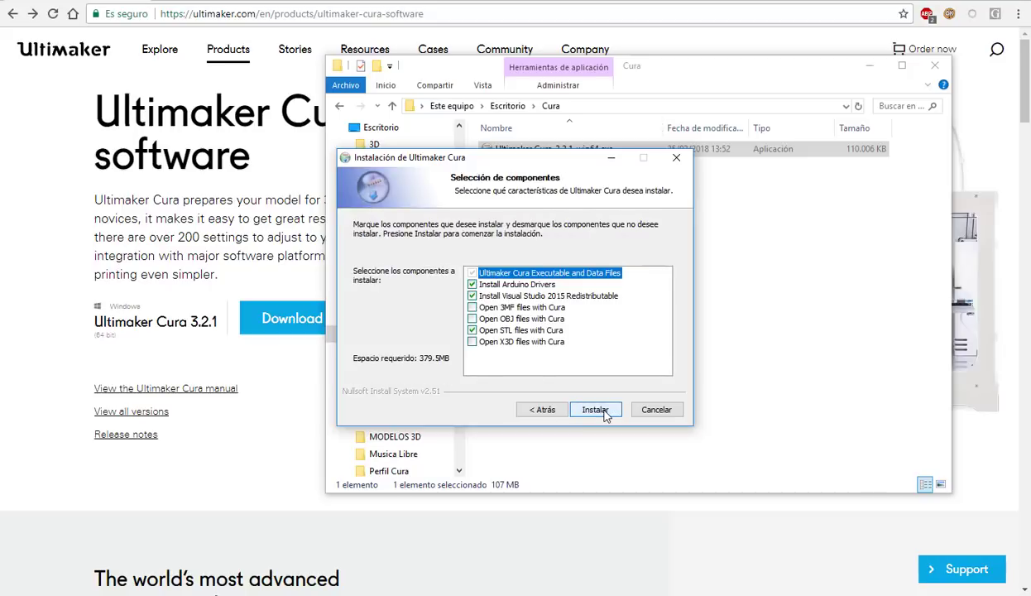
{"action": "left_click", "coordinate": [595, 410]}
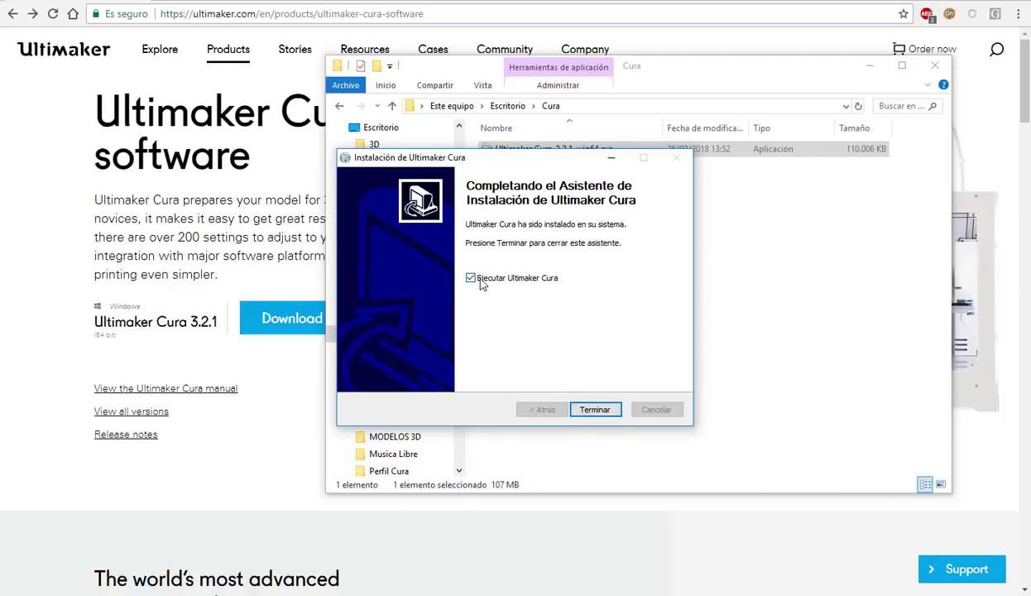
{"action": "left_click", "coordinate": [602, 411]}
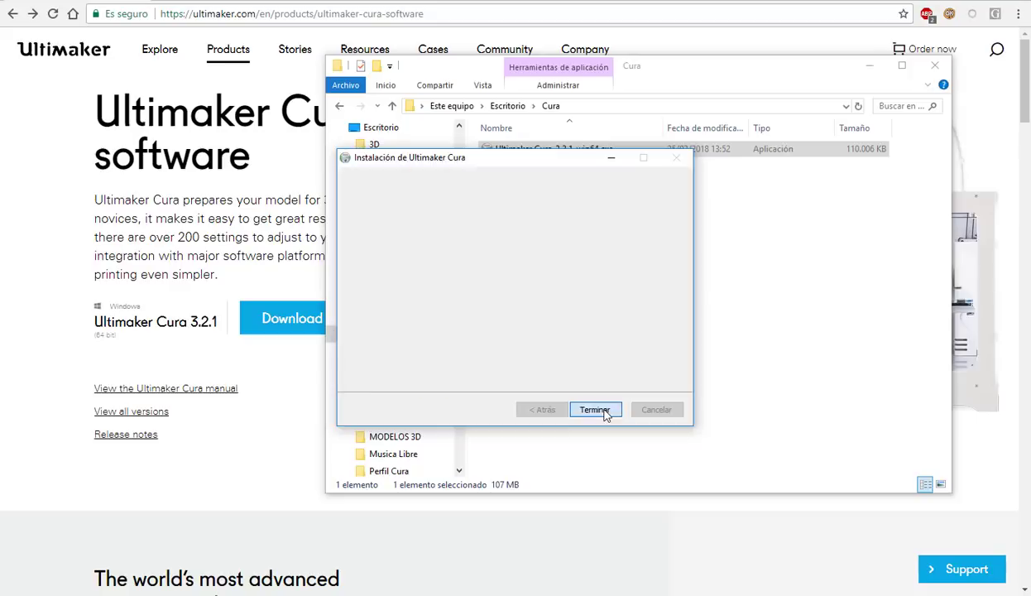
{"action": "left_click", "coordinate": [935, 66]}
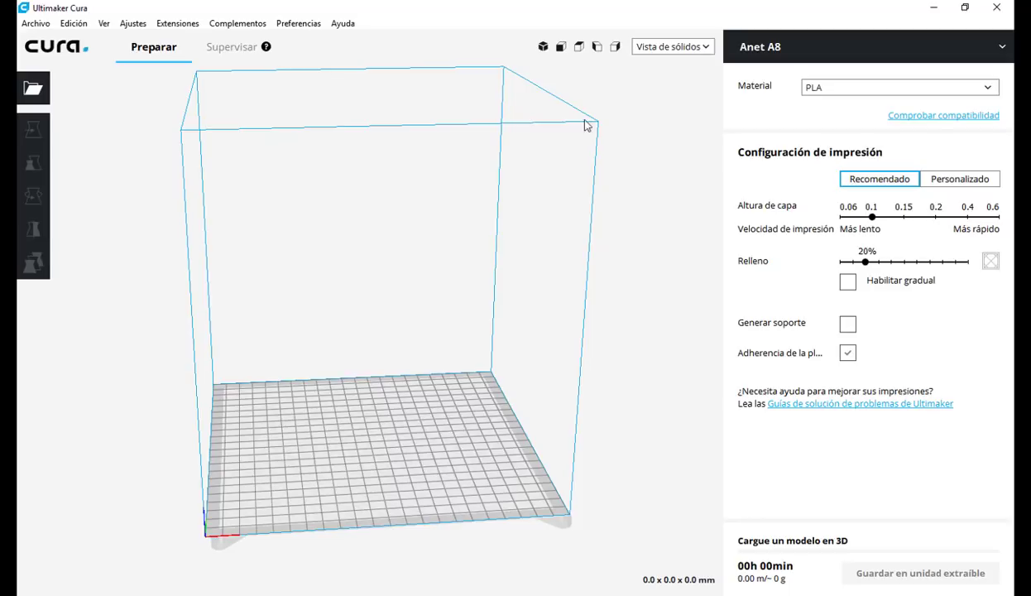
Add a Prusa i3 printer to Cura from the Other category of printer models.
{"action": "left_click", "coordinate": [129, 24]}
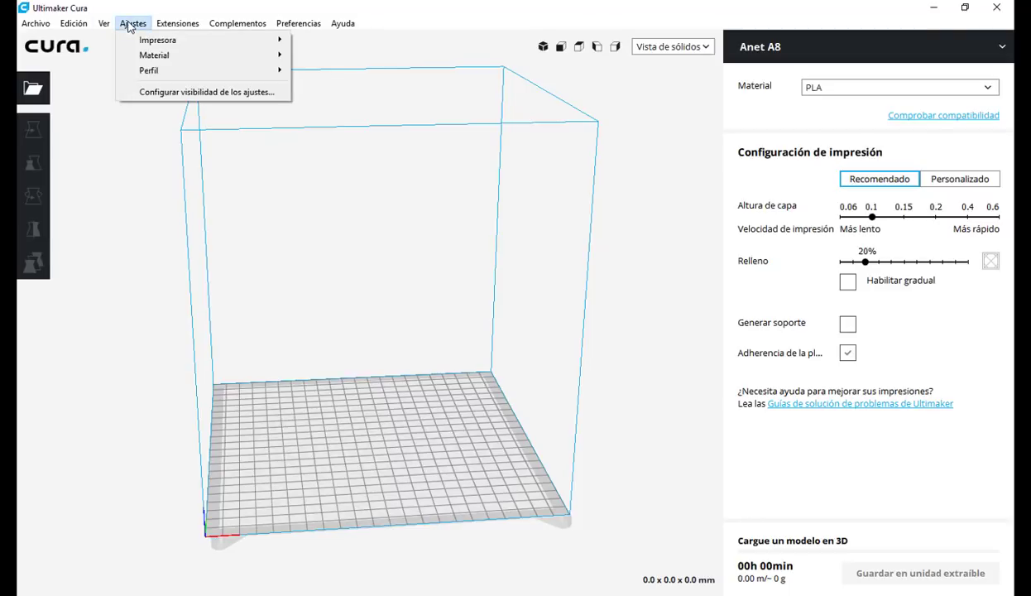
{"action": "mouse_move", "coordinate": [189, 41]}
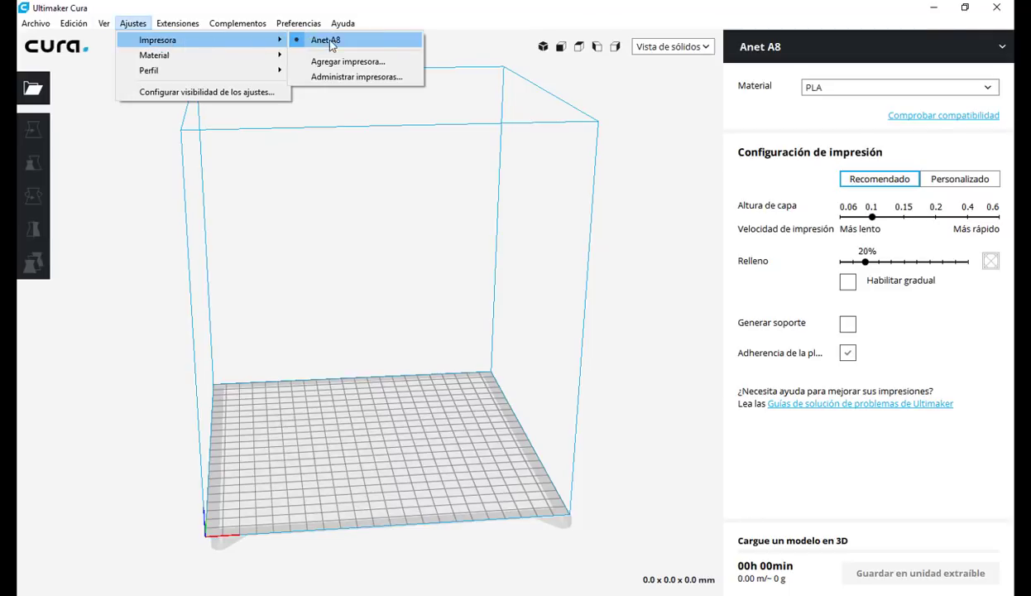
{"action": "left_click", "coordinate": [338, 63]}
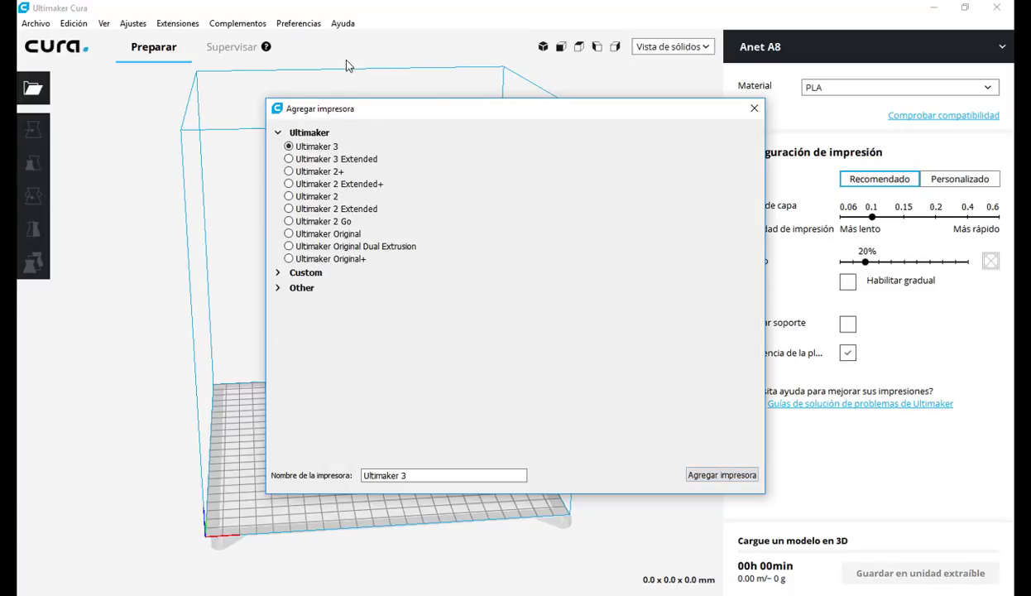
{"action": "left_click", "coordinate": [278, 288]}
{"action": "scroll", "coordinate": [300, 298], "scroll_direction": "down", "scroll_amount": 3}
{"action": "scroll", "coordinate": [300, 304], "scroll_direction": "down", "scroll_amount": 10}
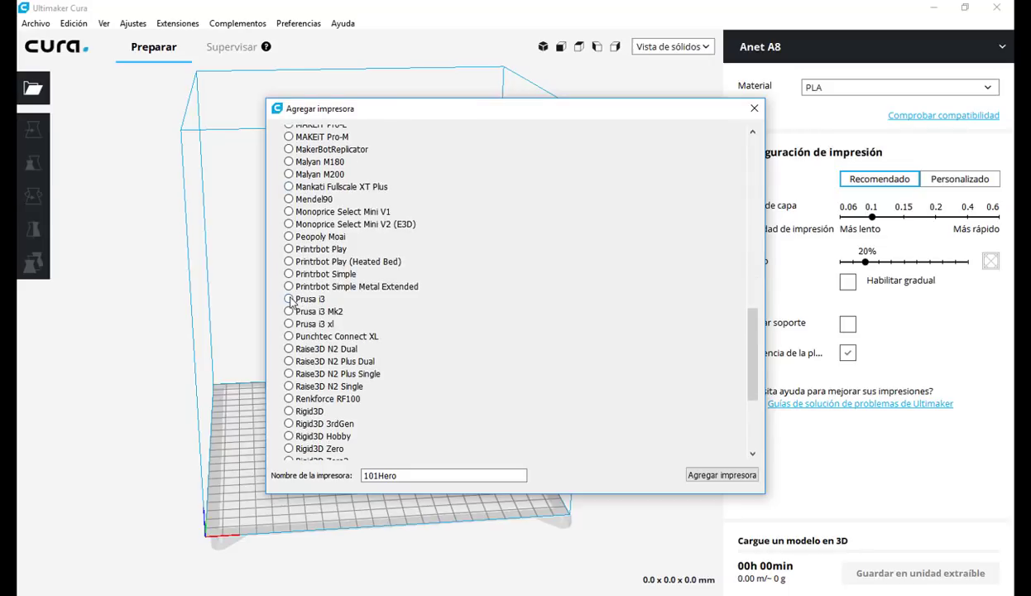
{"action": "left_click", "coordinate": [287, 298]}
{"action": "left_click", "coordinate": [721, 477]}
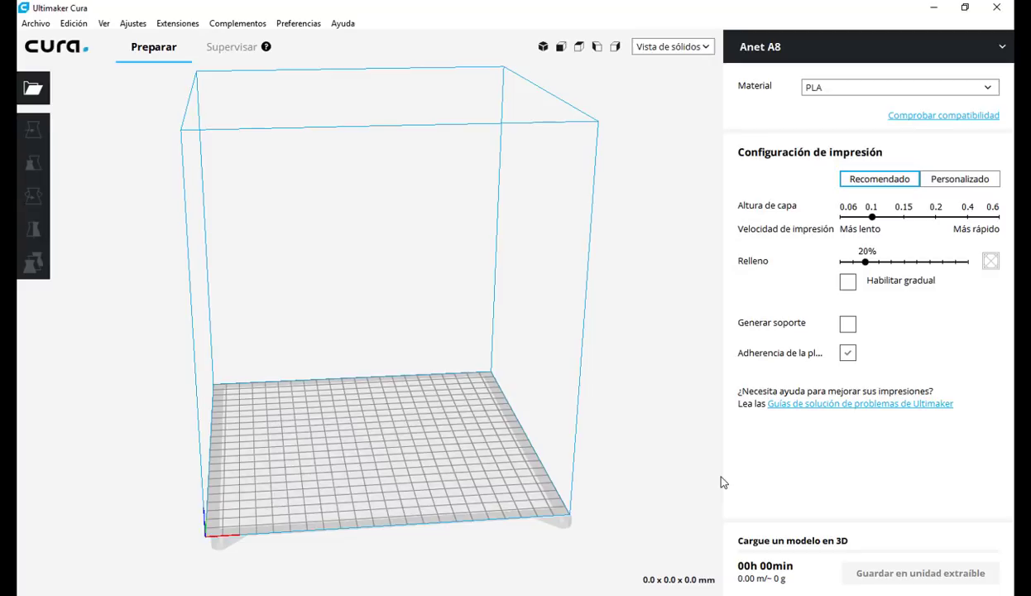
Open the printer management preferences and inspect the rename option for the Prusa i3 #2 printer.
{"action": "left_click", "coordinate": [129, 25]}
{"action": "mouse_move", "coordinate": [191, 44]}
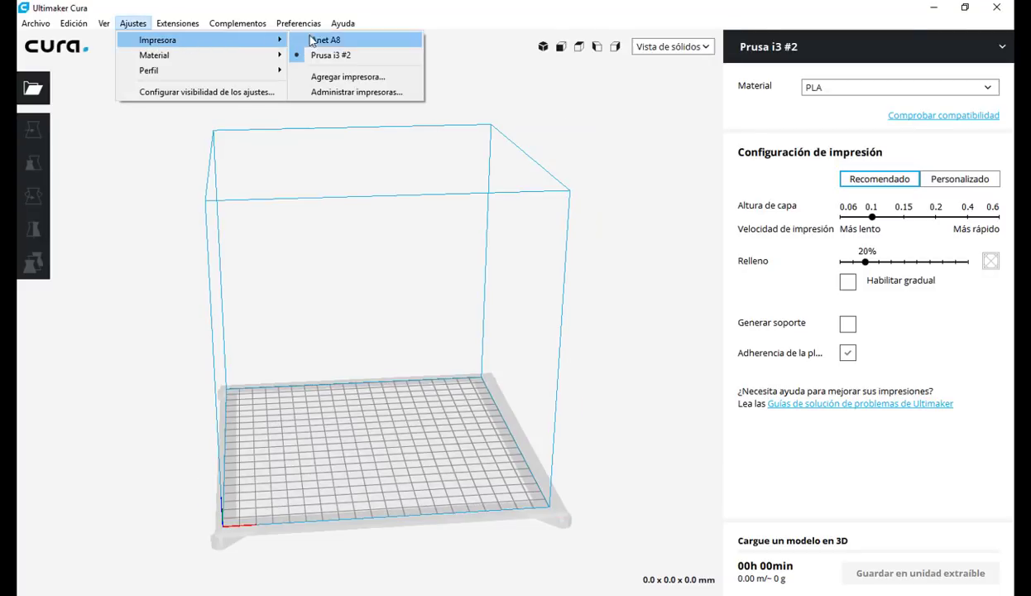
{"action": "left_click", "coordinate": [357, 92]}
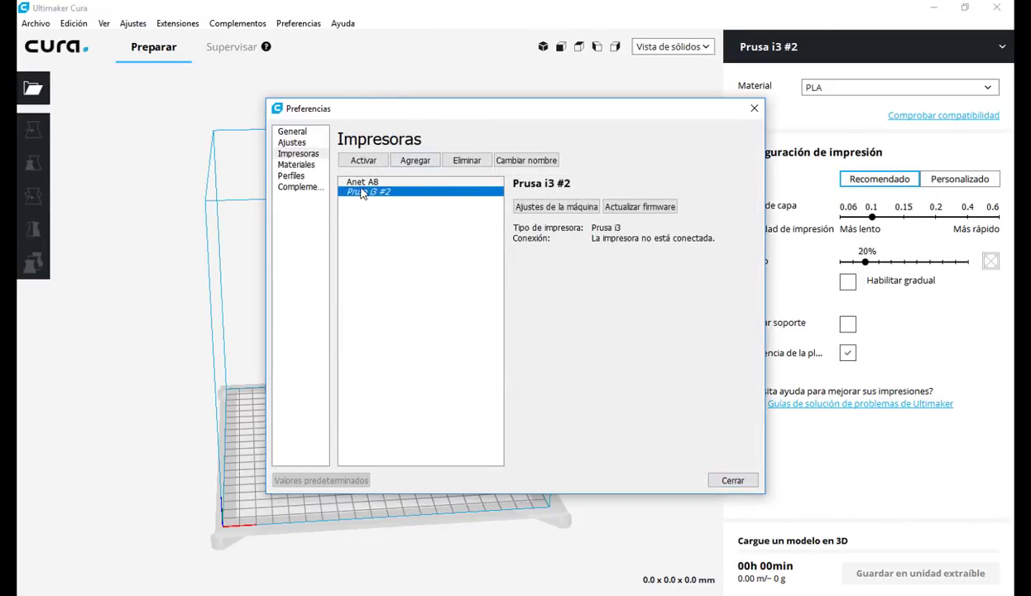
{"action": "left_click", "coordinate": [530, 161]}
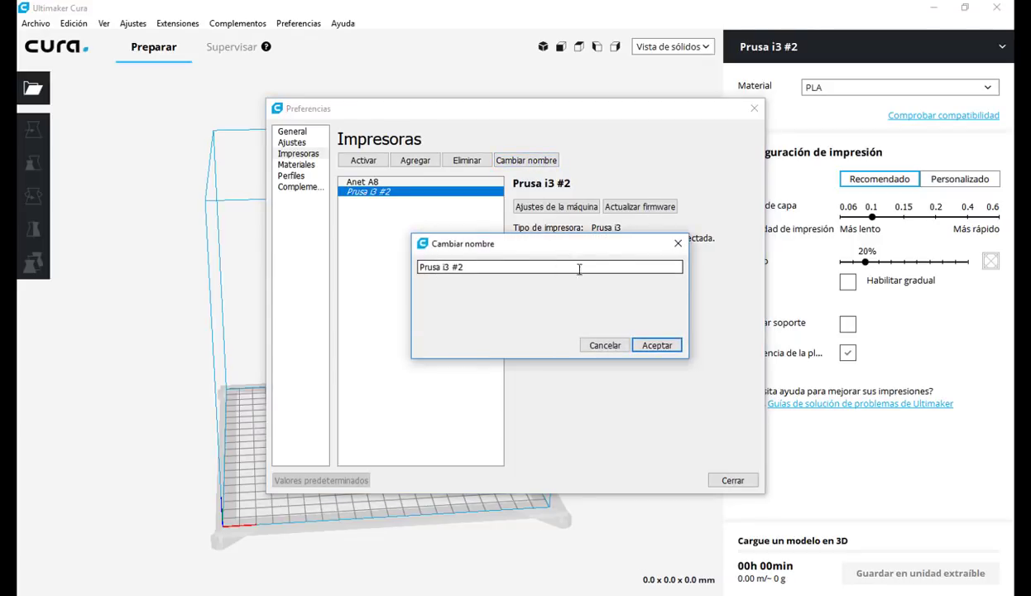
{"action": "left_click", "coordinate": [604, 345]}
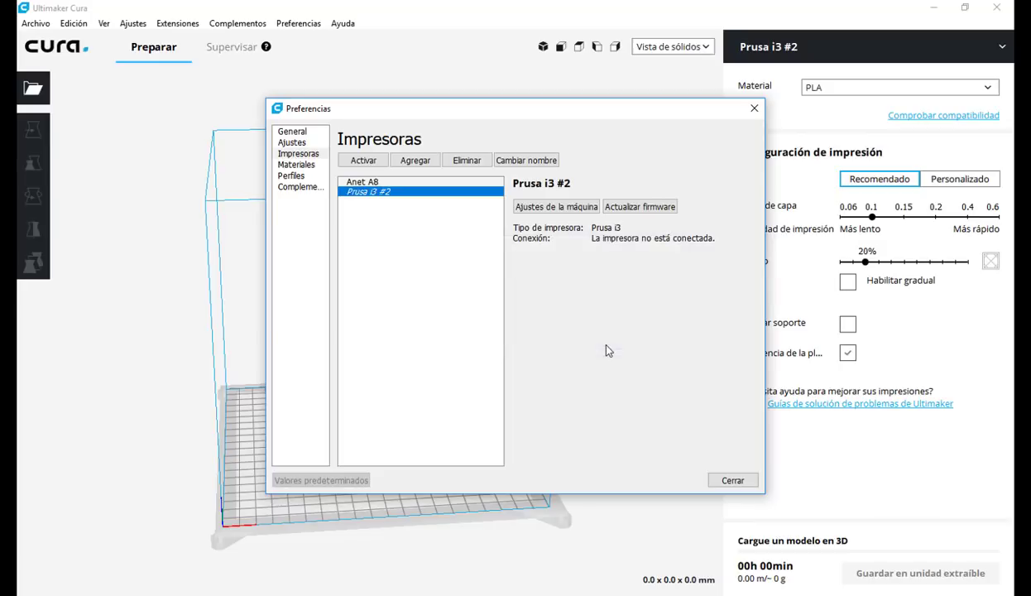
In the Prusa i3 #2 machine settings, set the build volume to 220 mm width, 220 mm depth and 240 mm height.
{"action": "left_click", "coordinate": [551, 208]}
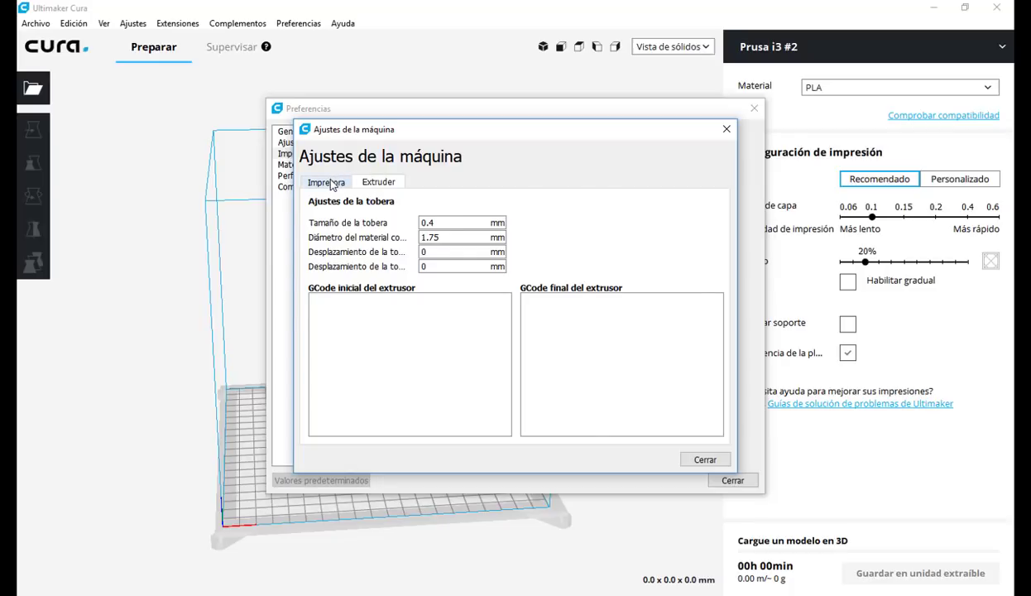
{"action": "left_click", "coordinate": [326, 182]}
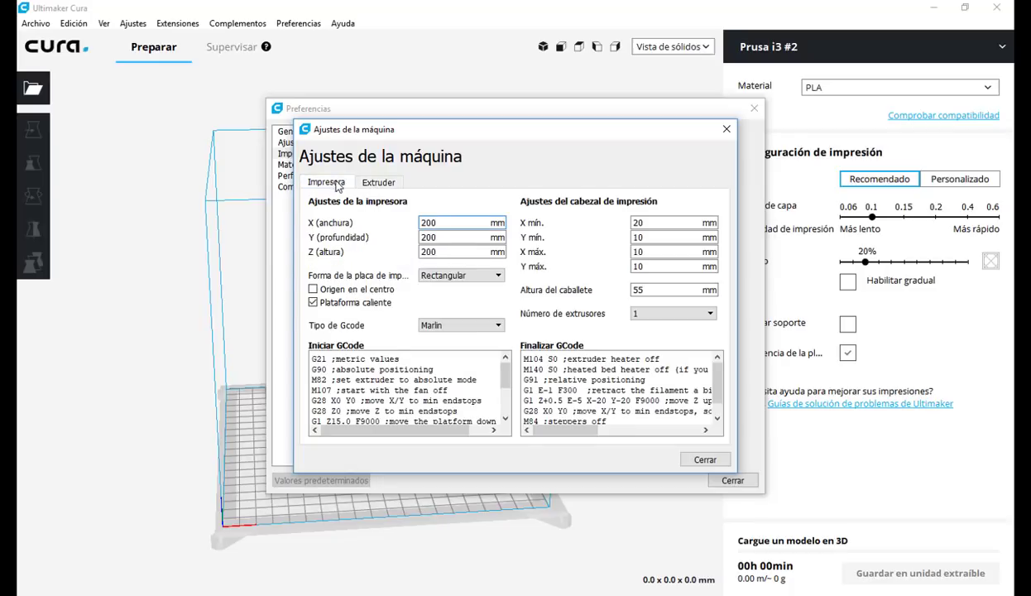
{"action": "left_click", "coordinate": [446, 221]}
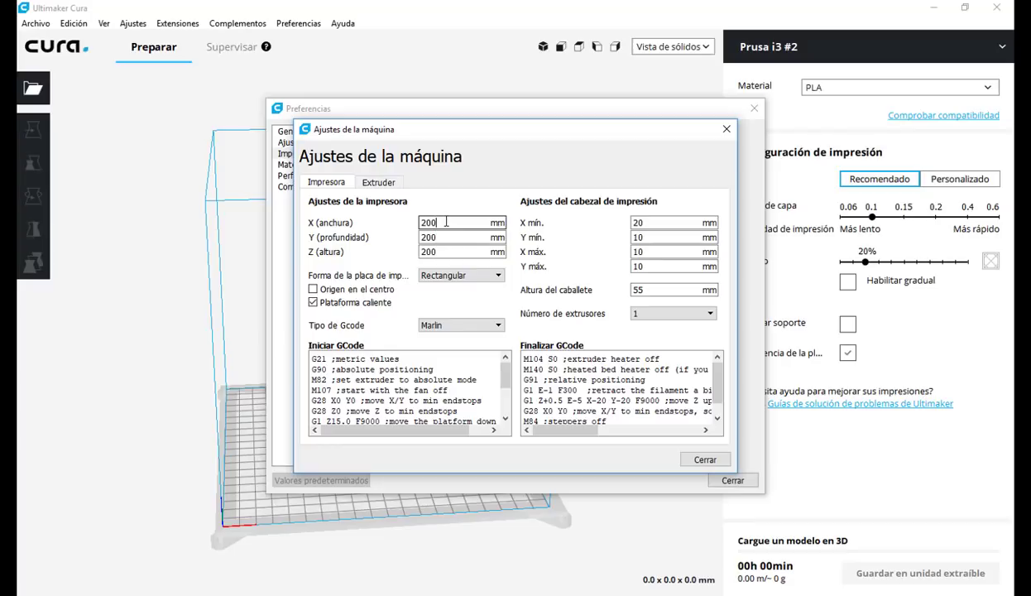
{"action": "double_click", "coordinate": [426, 218]}
{"action": "type", "text": "220"}
{"action": "key", "text": "Tab"}
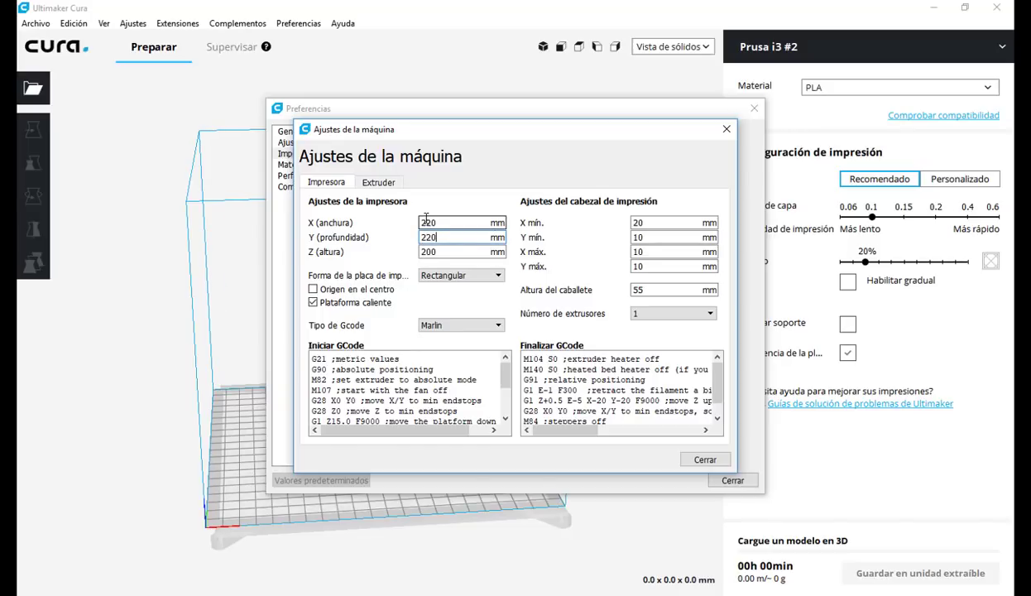
{"action": "key", "text": "Tab"}
{"action": "type", "text": "2"}
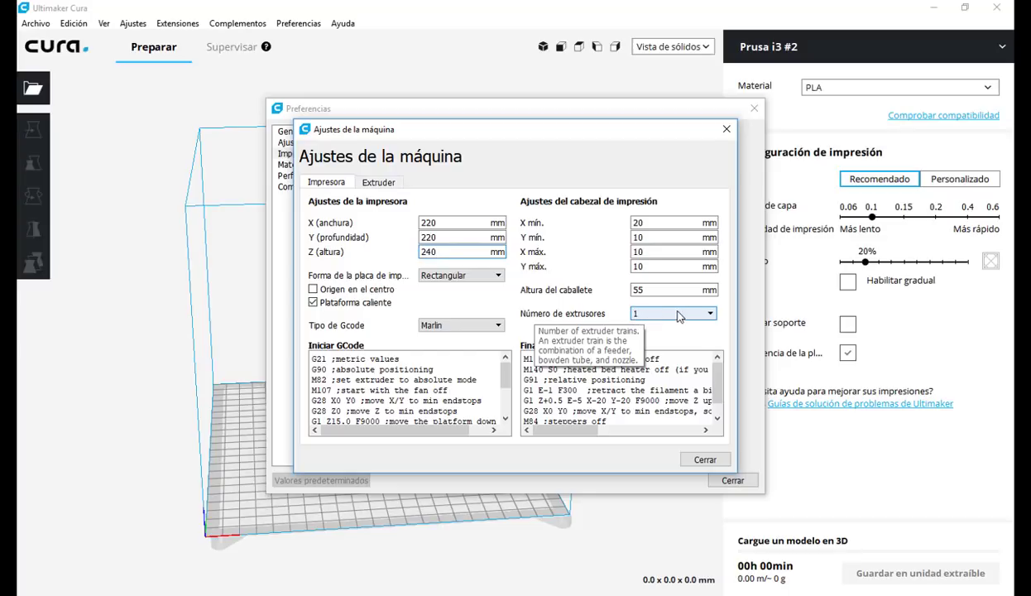
Review the nozzle size and compatible material diameter in the printer's extruder settings, then close the machine settings.
{"action": "left_click", "coordinate": [376, 183]}
{"action": "left_click", "coordinate": [441, 224]}
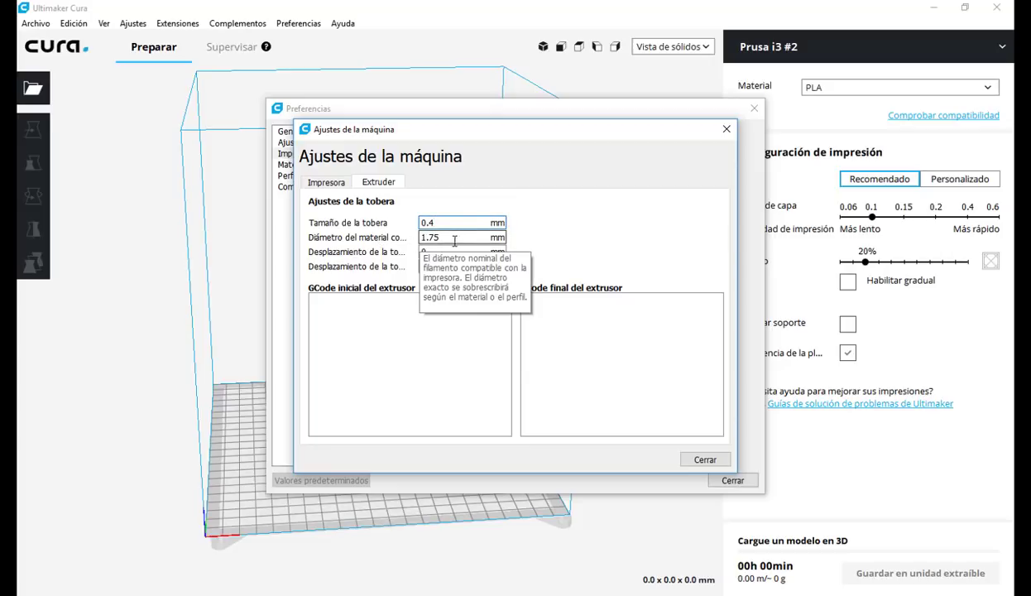
{"action": "left_click", "coordinate": [703, 460]}
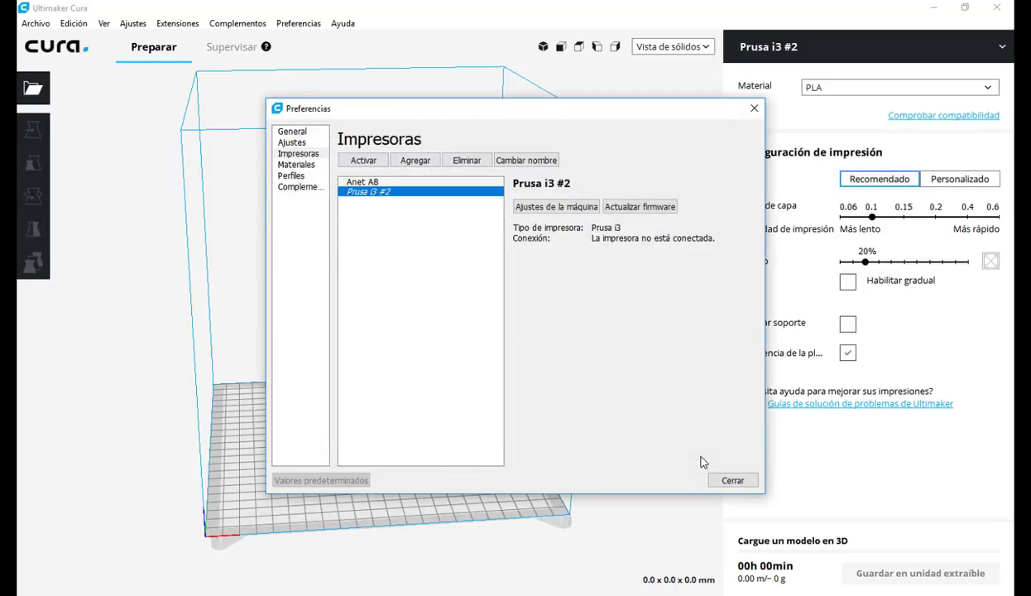
Inspect the general preferences, including the available interface languages and the currency field.
{"action": "left_click", "coordinate": [291, 132]}
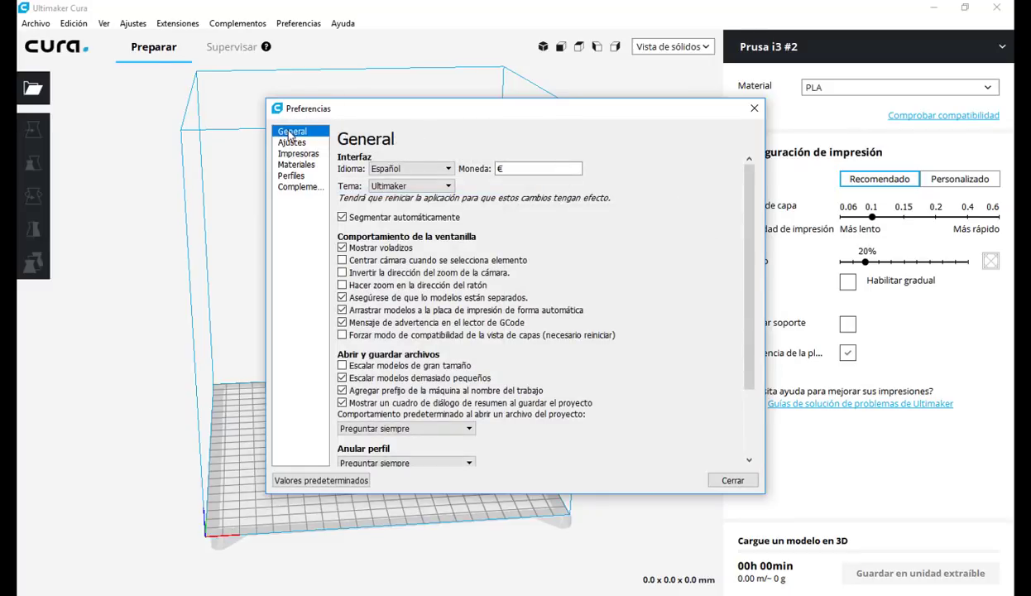
{"action": "left_click", "coordinate": [509, 166]}
{"action": "left_click", "coordinate": [432, 168]}
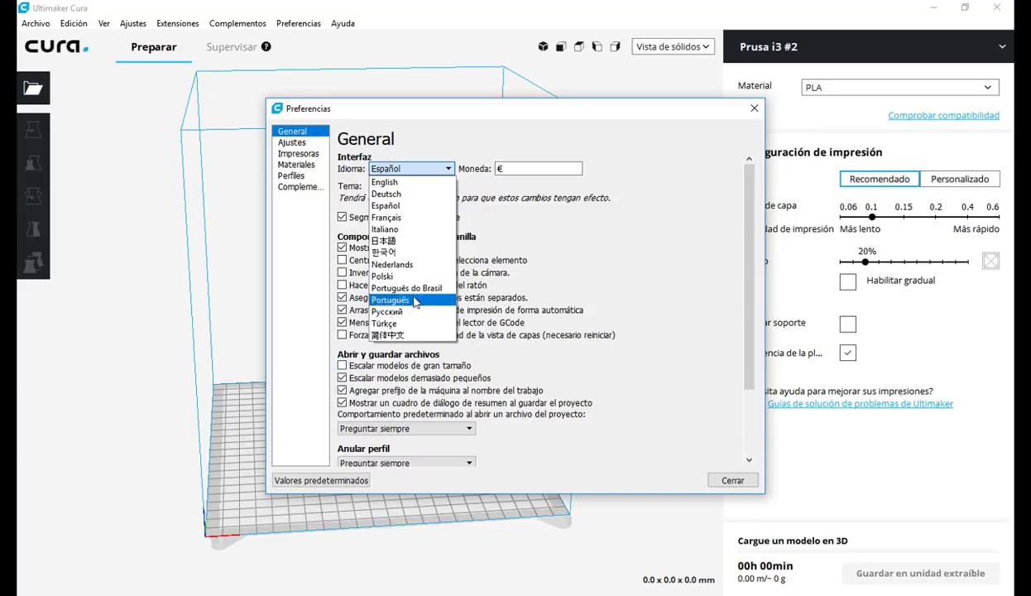
{"action": "left_click", "coordinate": [525, 130]}
{"action": "left_click", "coordinate": [512, 169]}
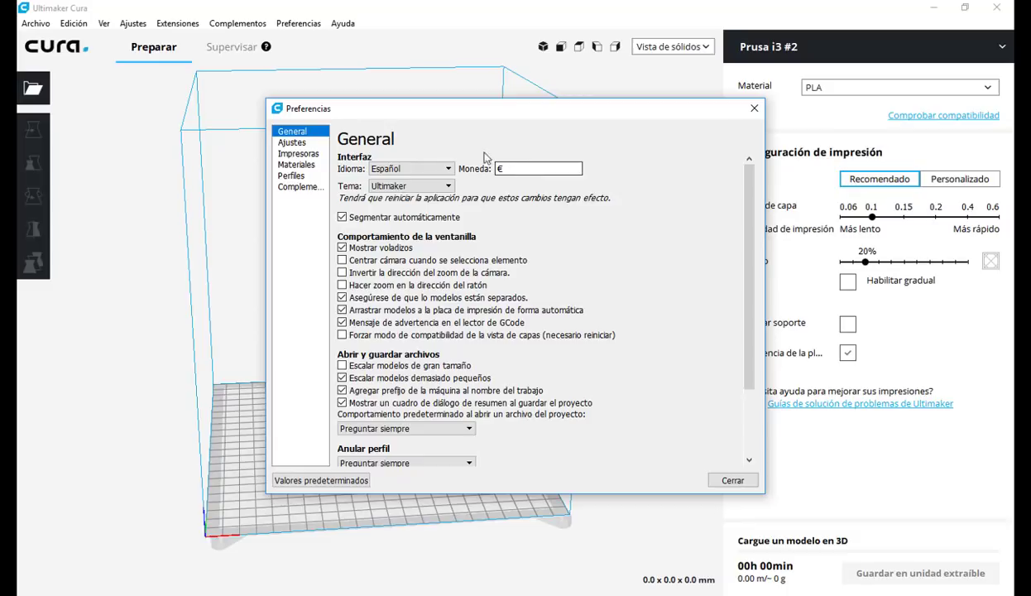
Create a new custom PLA material, set its brand to 3D Maker ES, and view its color options without changing them.
{"action": "left_click", "coordinate": [295, 165]}
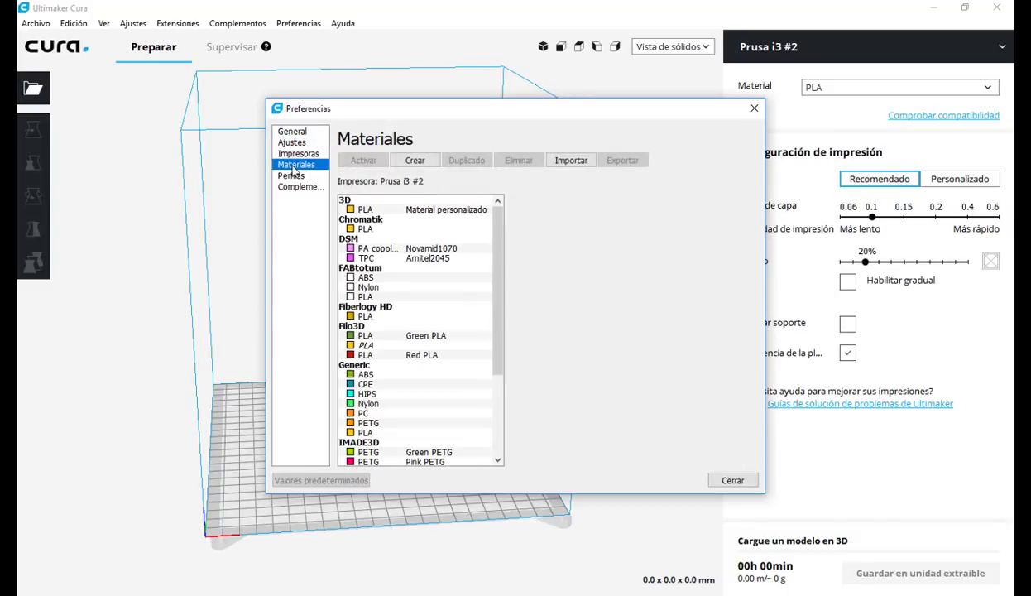
{"action": "left_click", "coordinate": [416, 162]}
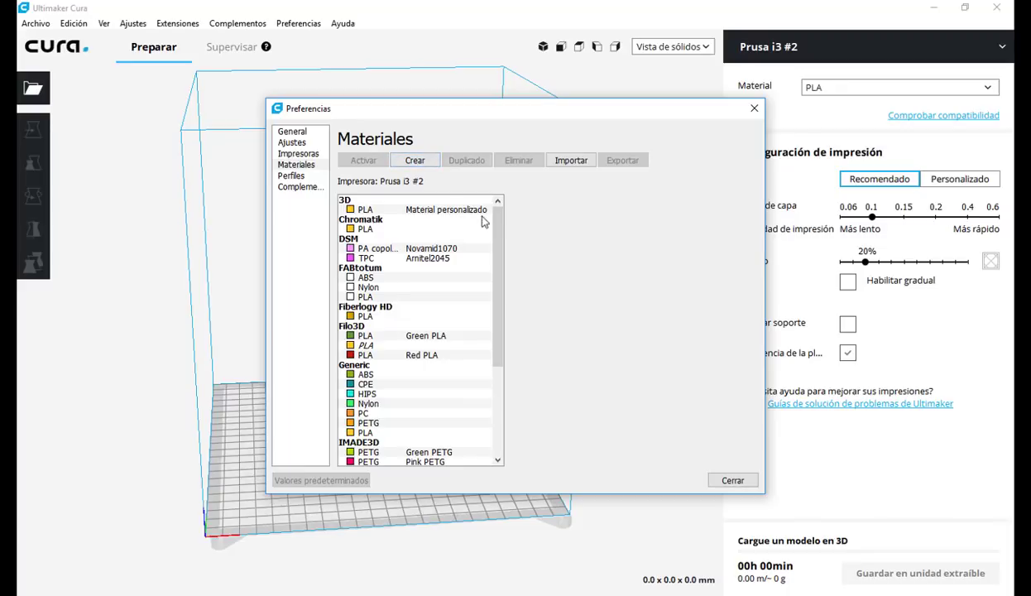
{"action": "scroll", "coordinate": [484, 213], "scroll_direction": "down", "scroll_amount": 3}
{"action": "scroll", "coordinate": [506, 281], "scroll_direction": "down", "scroll_amount": 3}
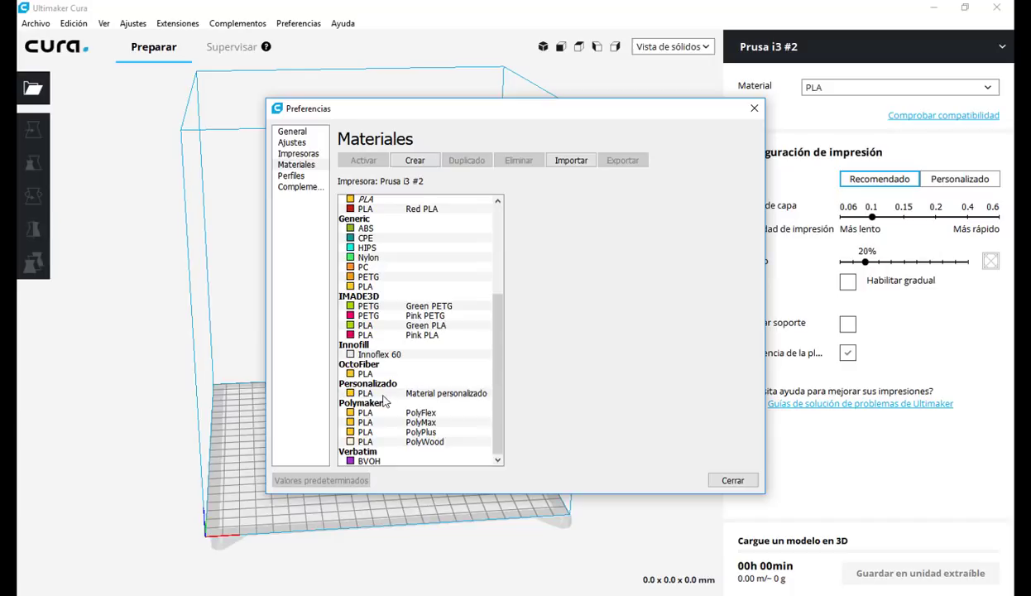
{"action": "left_click", "coordinate": [441, 393]}
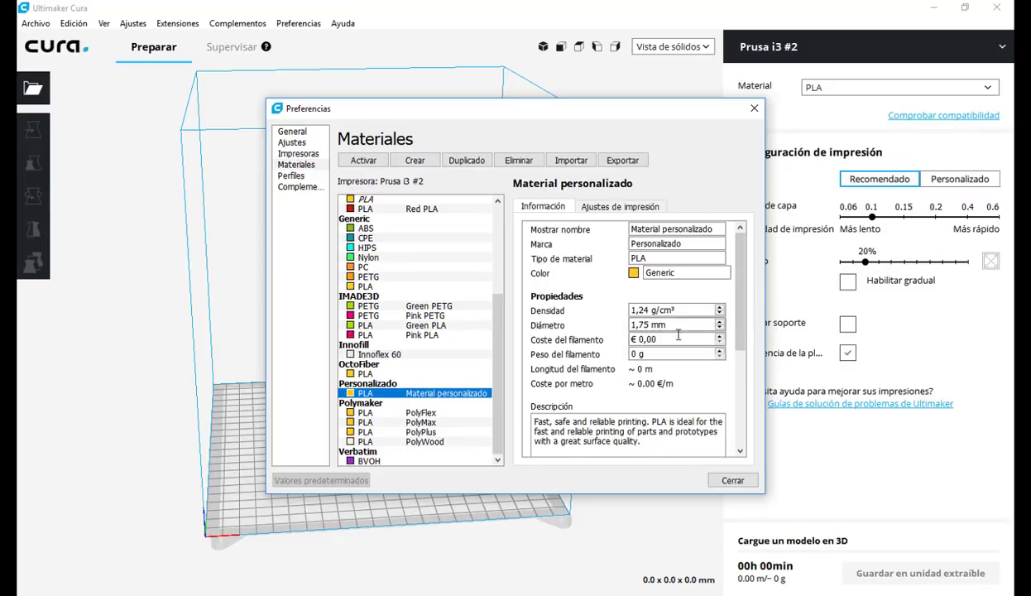
{"action": "double_click", "coordinate": [687, 245]}
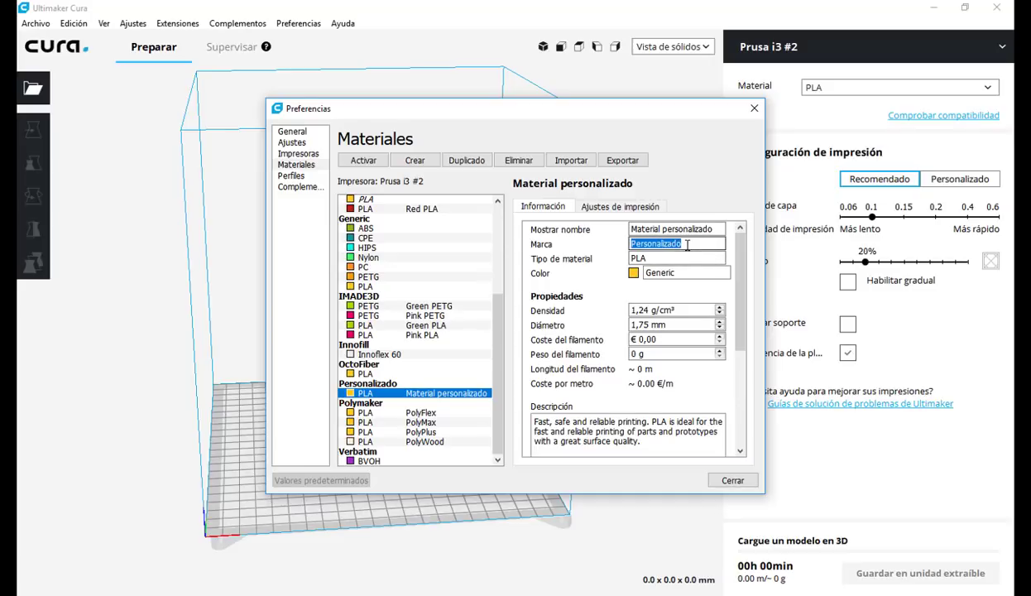
{"action": "type", "text": "3D Maker ES"}
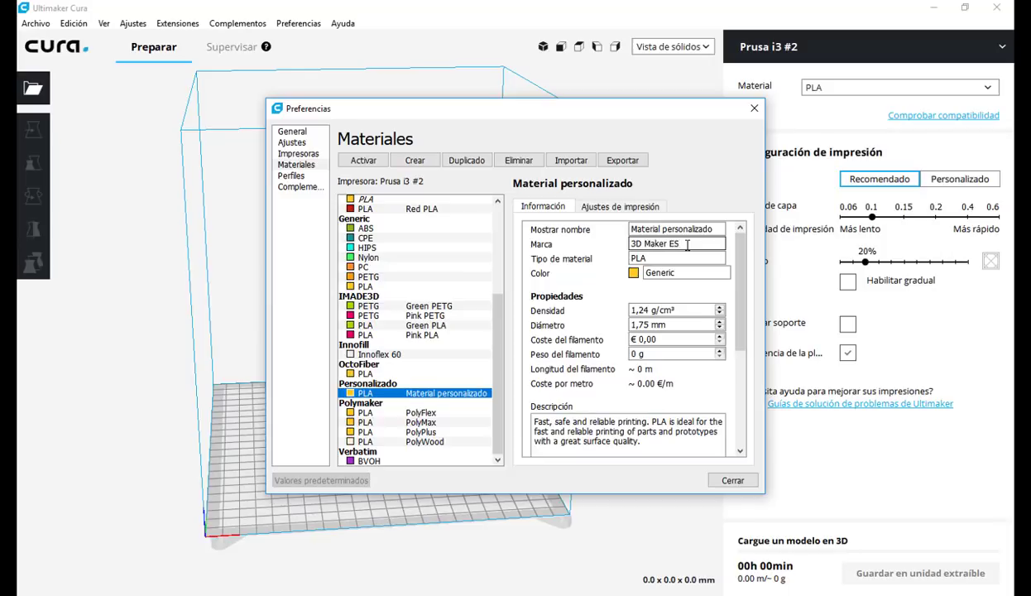
{"action": "left_click", "coordinate": [634, 273]}
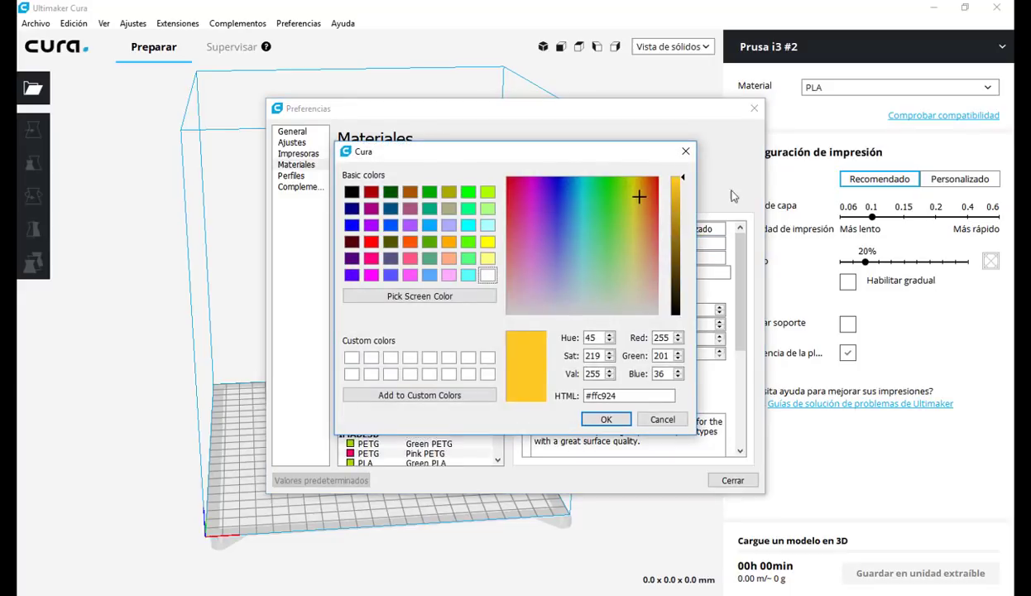
{"action": "left_click", "coordinate": [685, 151]}
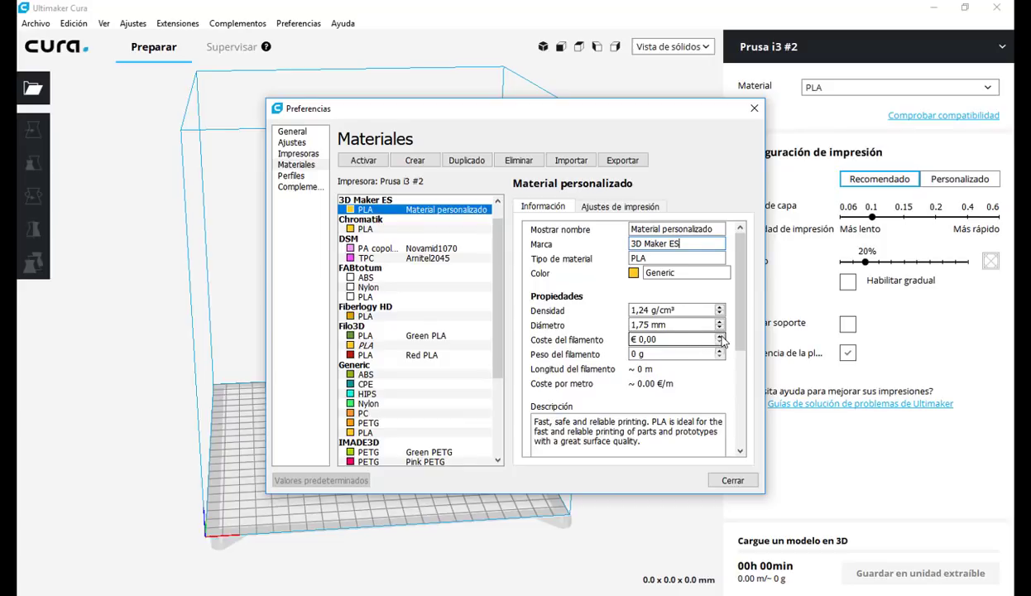
Set the custom material's filament cost to €20.00 and its filament weight to 1000 g.
{"action": "double_click", "coordinate": [674, 337]}
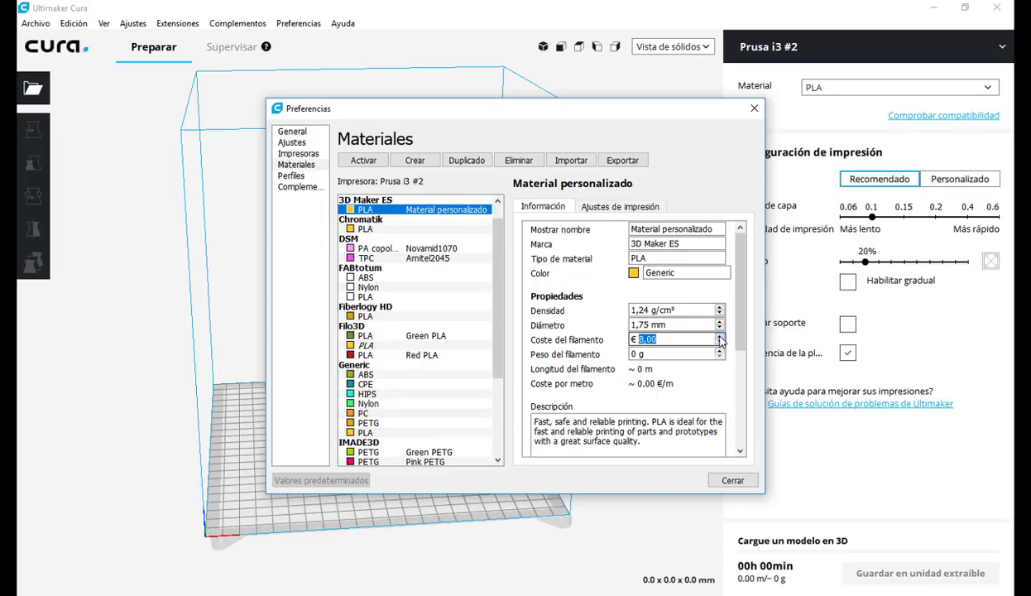
{"action": "left_click", "coordinate": [720, 337]}
{"action": "left_click", "coordinate": [722, 336]}
{"action": "left_click", "coordinate": [720, 336]}
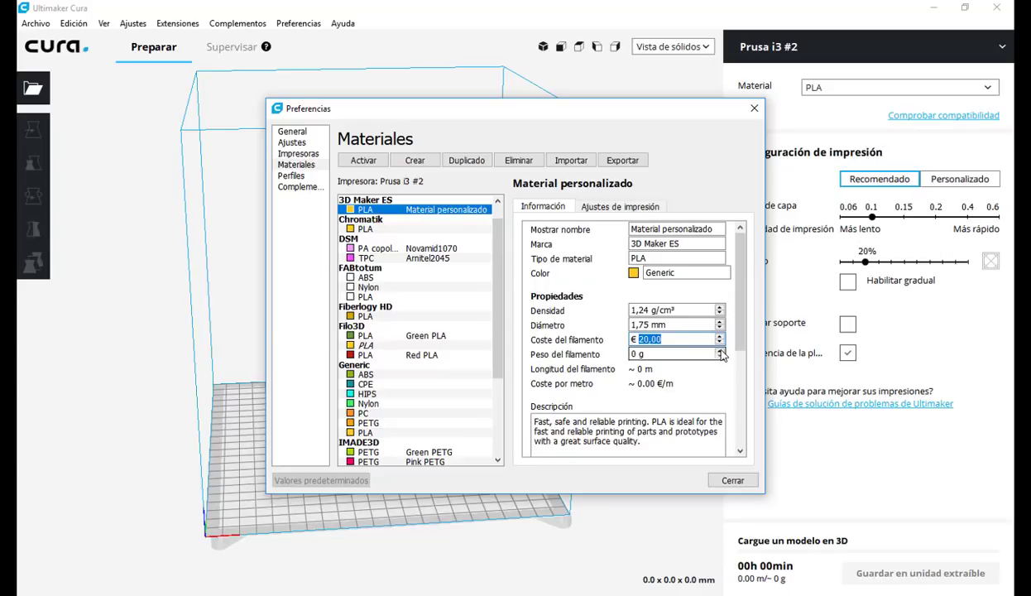
{"action": "left_click", "coordinate": [720, 351]}
{"action": "left_click", "coordinate": [719, 351]}
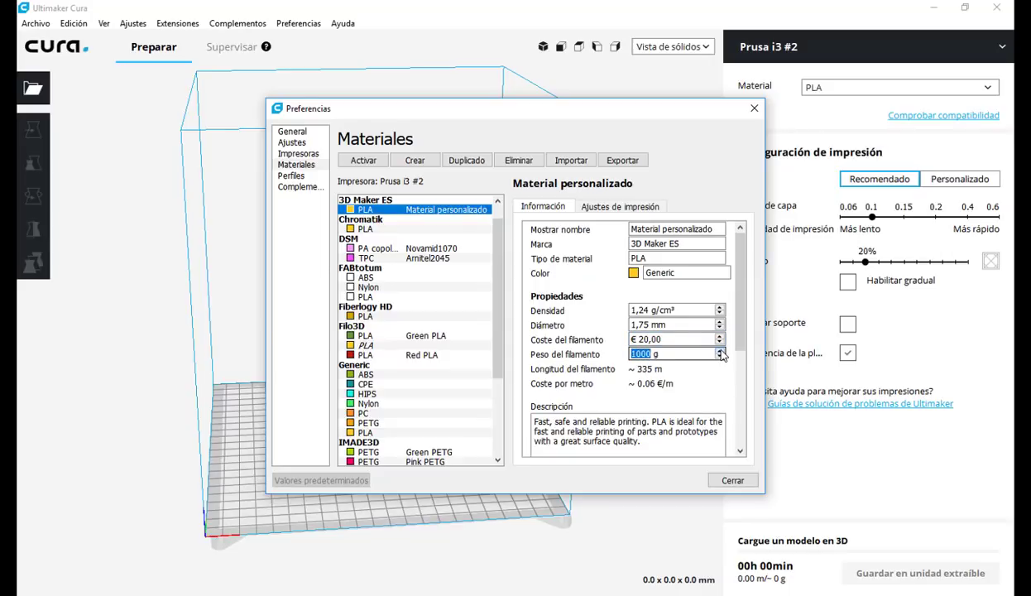
In the custom material's print settings, set the default printing temperature to 205 °C.
{"action": "left_click", "coordinate": [622, 209]}
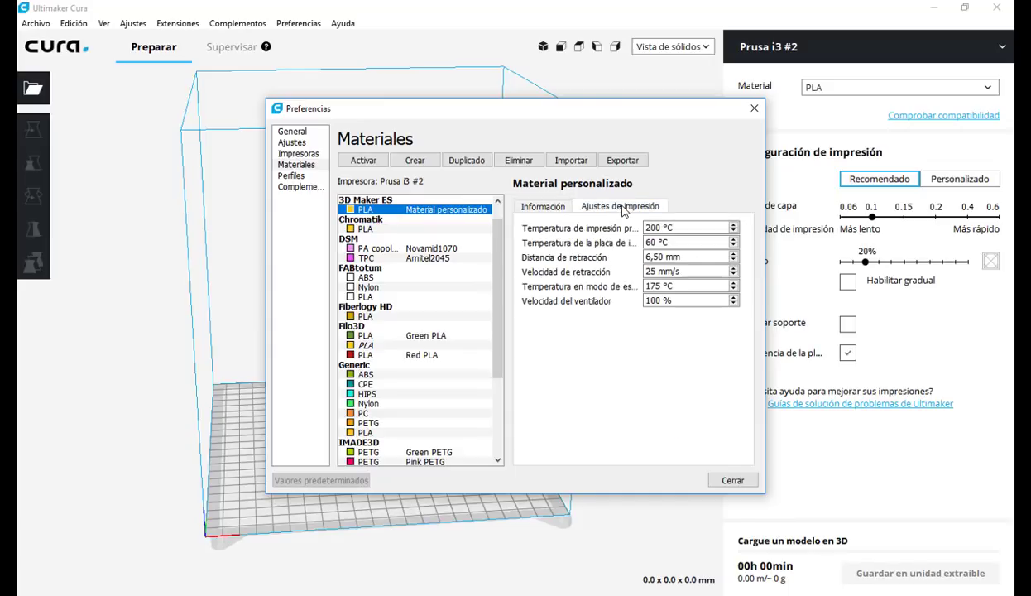
{"action": "left_click", "coordinate": [736, 224]}
{"action": "left_click", "coordinate": [735, 224]}
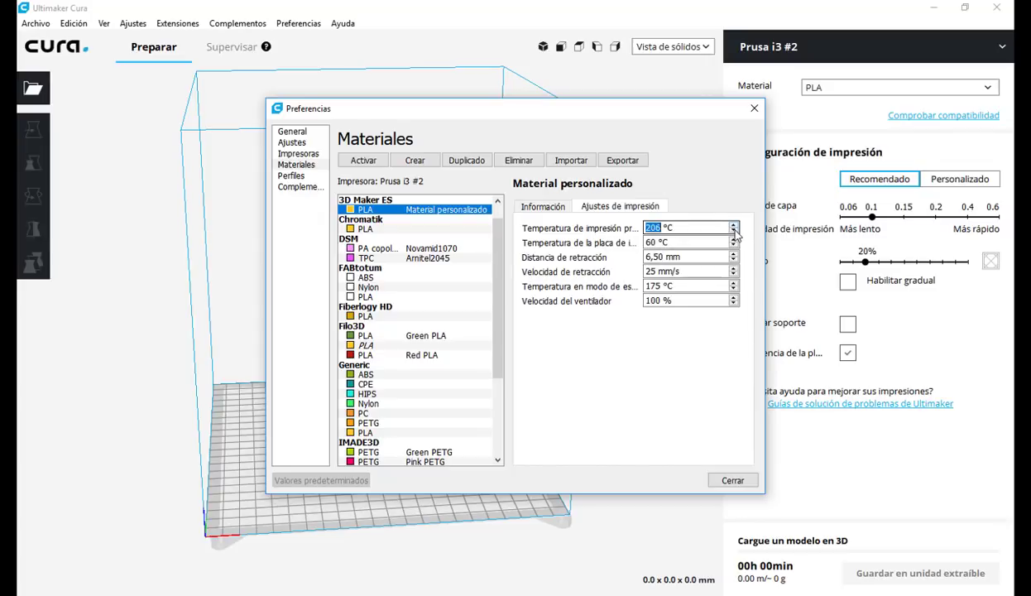
{"action": "left_click", "coordinate": [734, 231]}
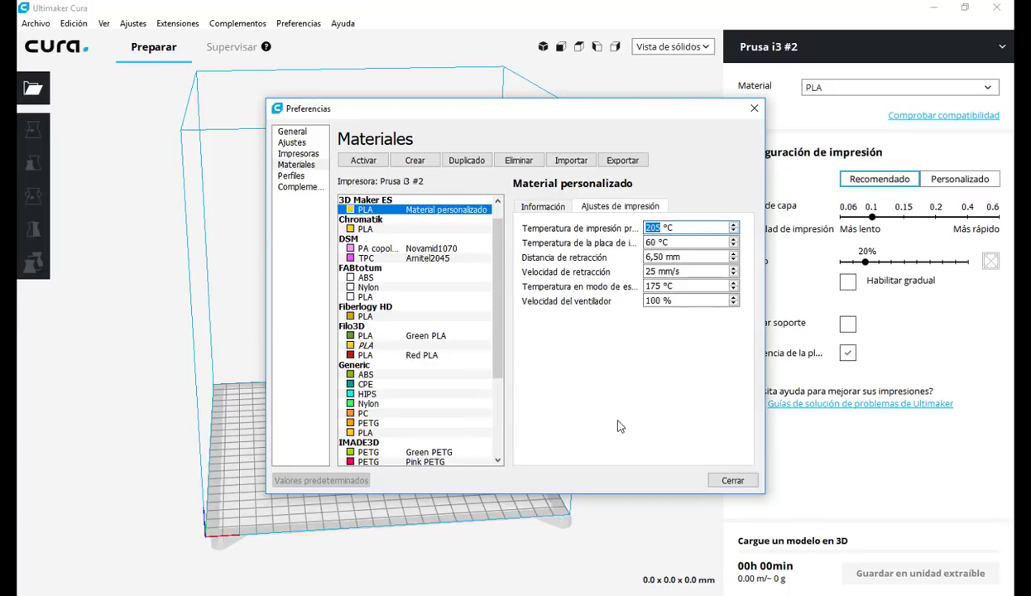
Set the custom material's retraction distance to 7.50 mm, increase its retraction speed, and close the preferences.
{"action": "scroll", "coordinate": [737, 259], "scroll_direction": "up", "scroll_amount": 4}
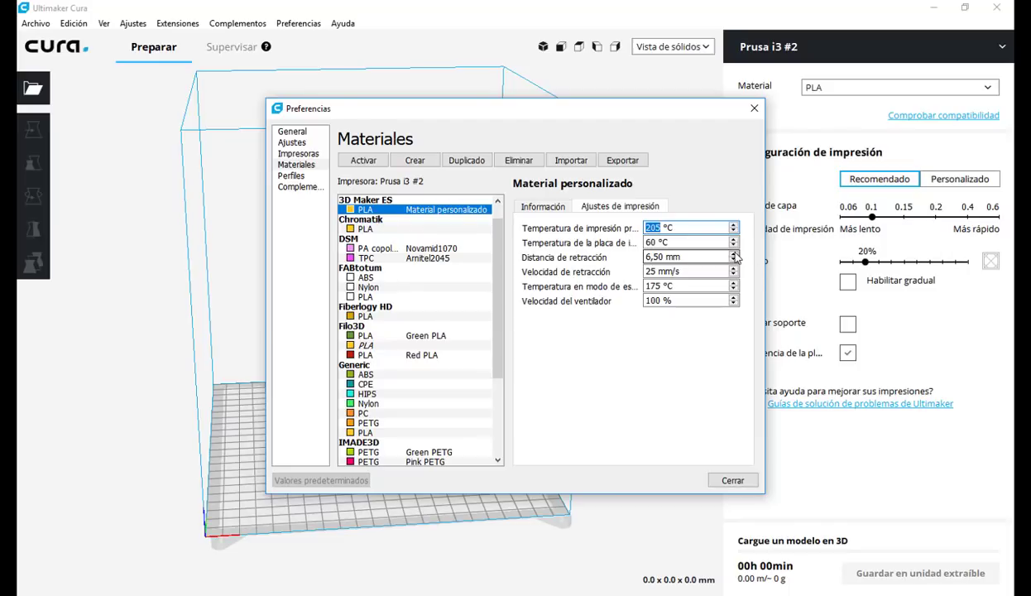
{"action": "scroll", "coordinate": [734, 261], "scroll_direction": "down", "scroll_amount": 2}
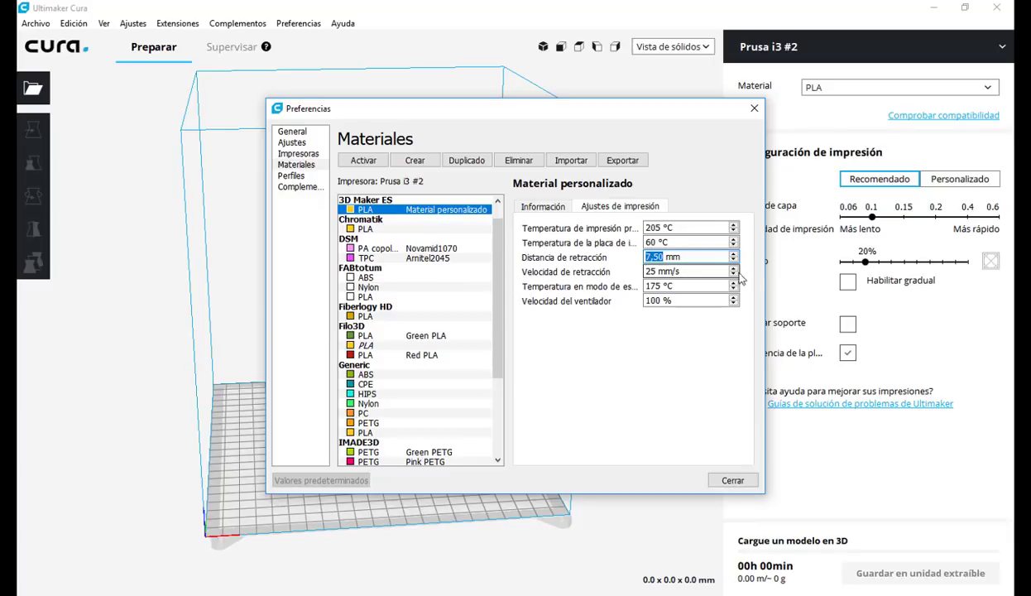
{"action": "scroll", "coordinate": [734, 274], "scroll_direction": "up", "scroll_amount": 2}
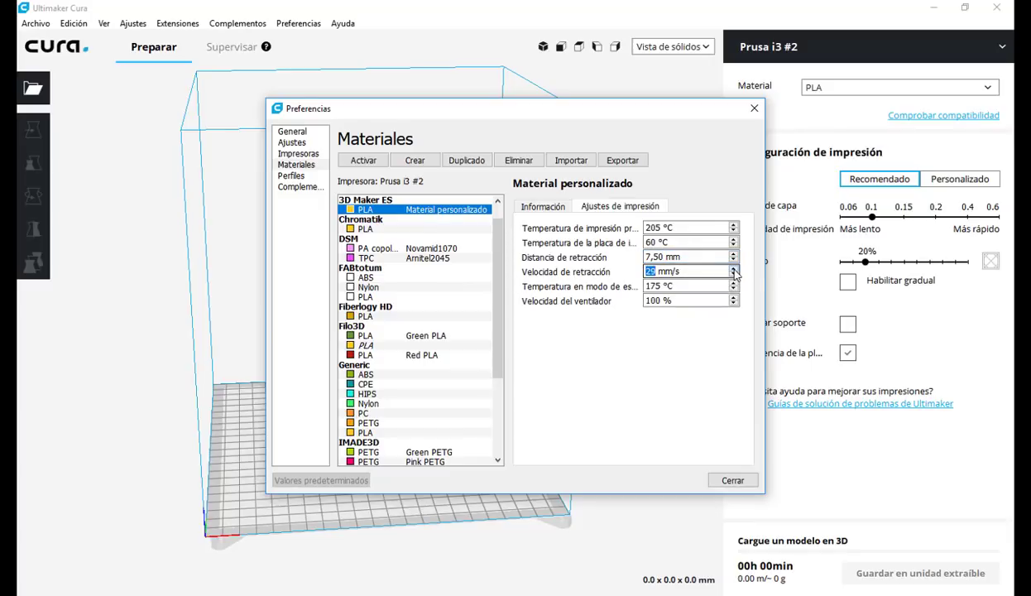
{"action": "scroll", "coordinate": [734, 273], "scroll_direction": "up", "scroll_amount": 2}
{"action": "left_click", "coordinate": [731, 480]}
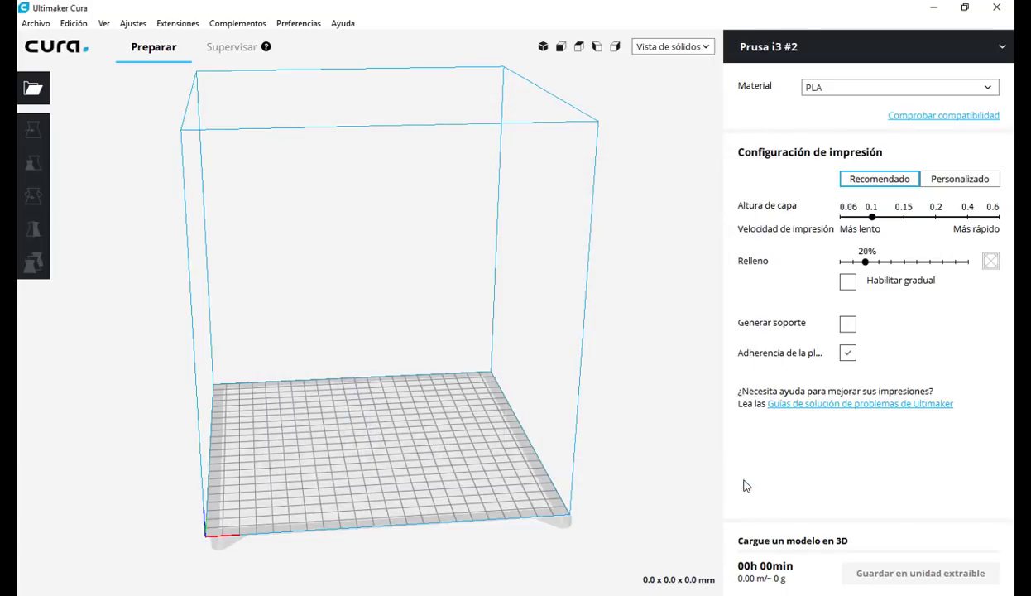
Choose the 3D Maker ES PLA Material personalizado as the print material and switch the print configuration to Personalizado.
{"action": "scroll", "coordinate": [696, 202], "scroll_direction": "down", "scroll_amount": 2}
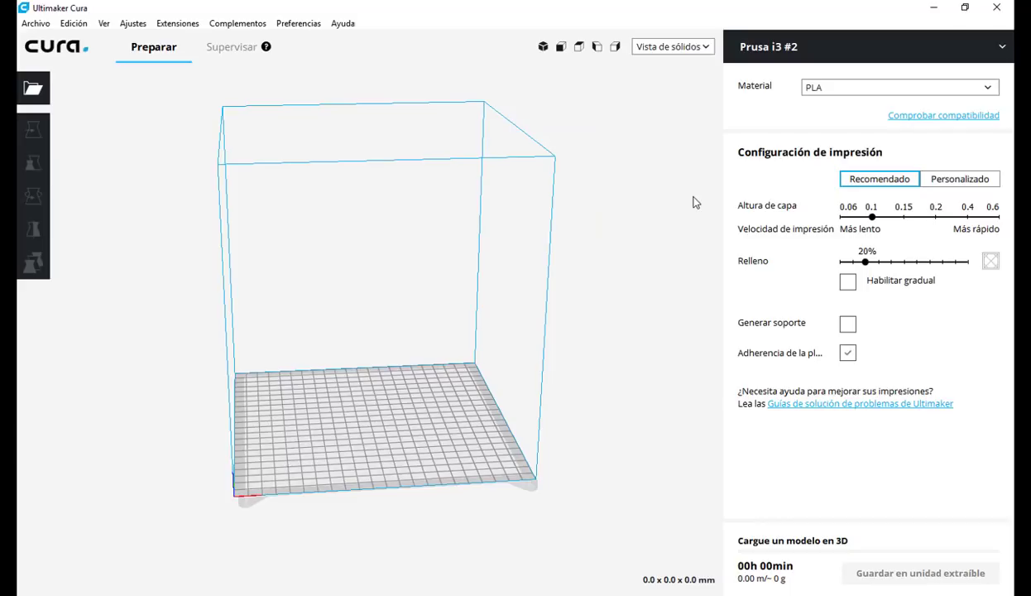
{"action": "left_click", "coordinate": [988, 88]}
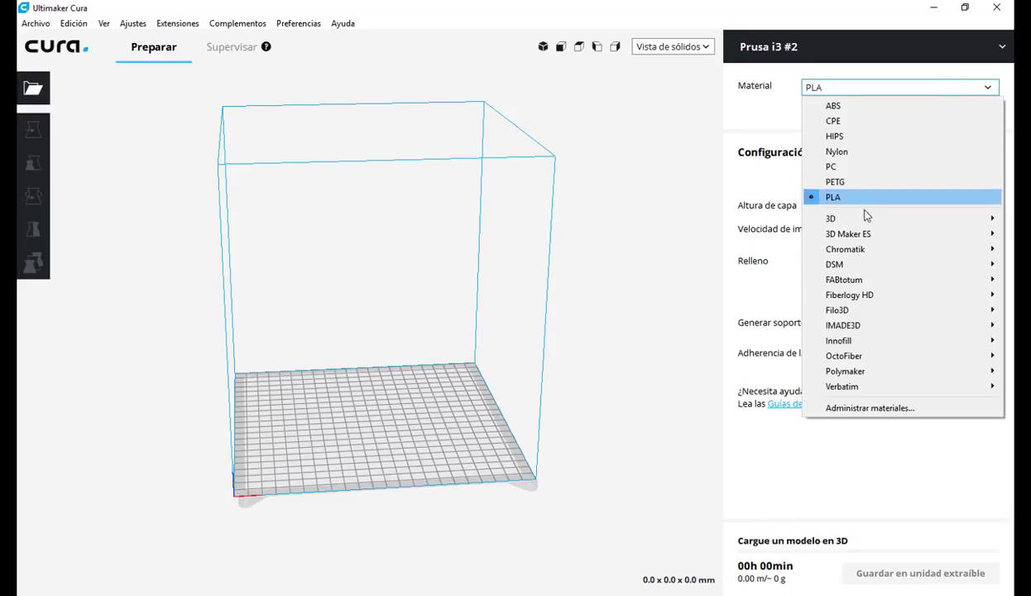
{"action": "mouse_move", "coordinate": [858, 240]}
{"action": "mouse_move", "coordinate": [788, 238]}
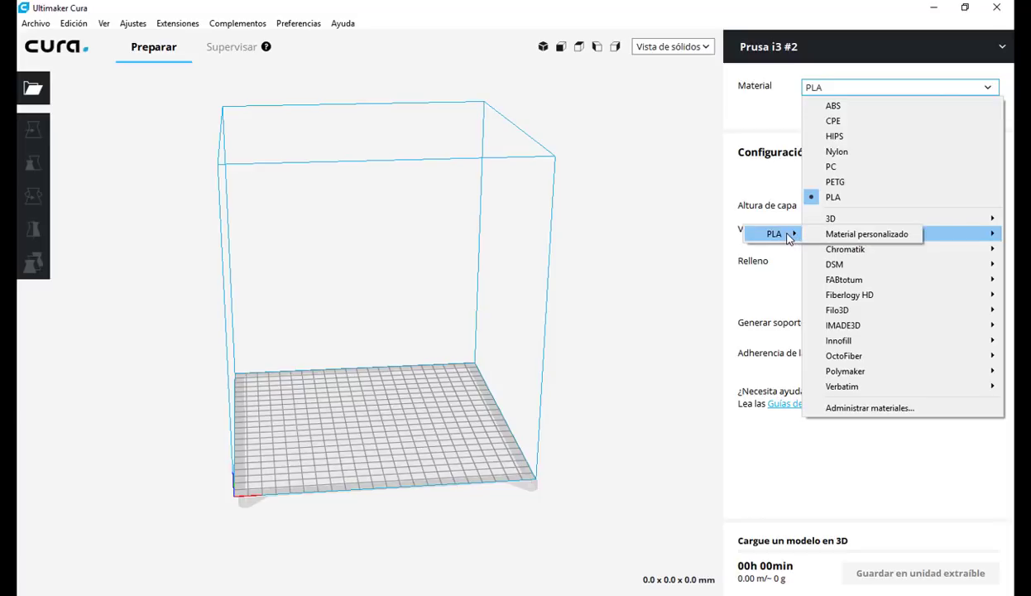
{"action": "left_click", "coordinate": [834, 234]}
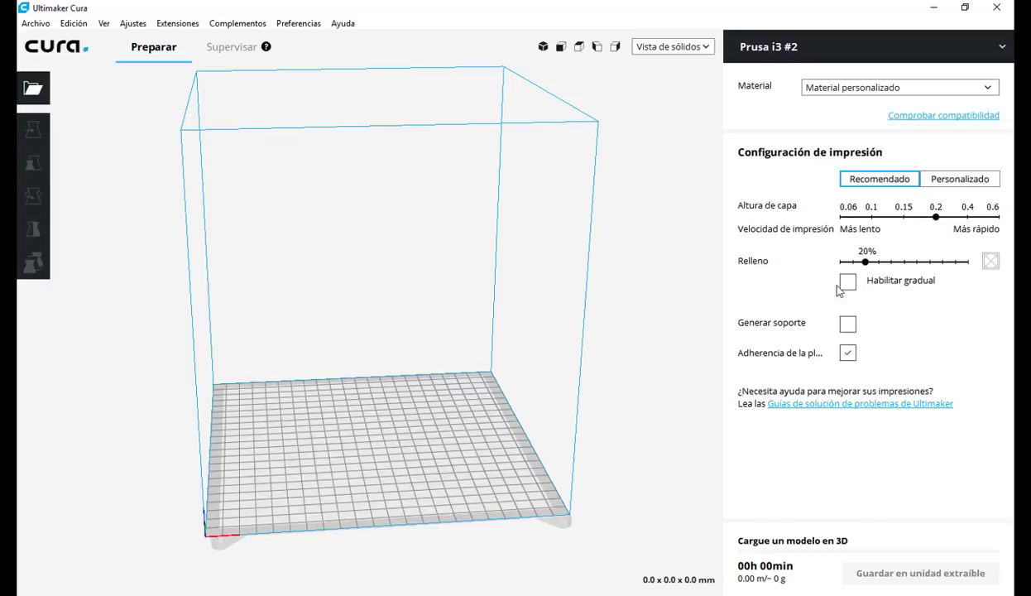
{"action": "left_click", "coordinate": [959, 179]}
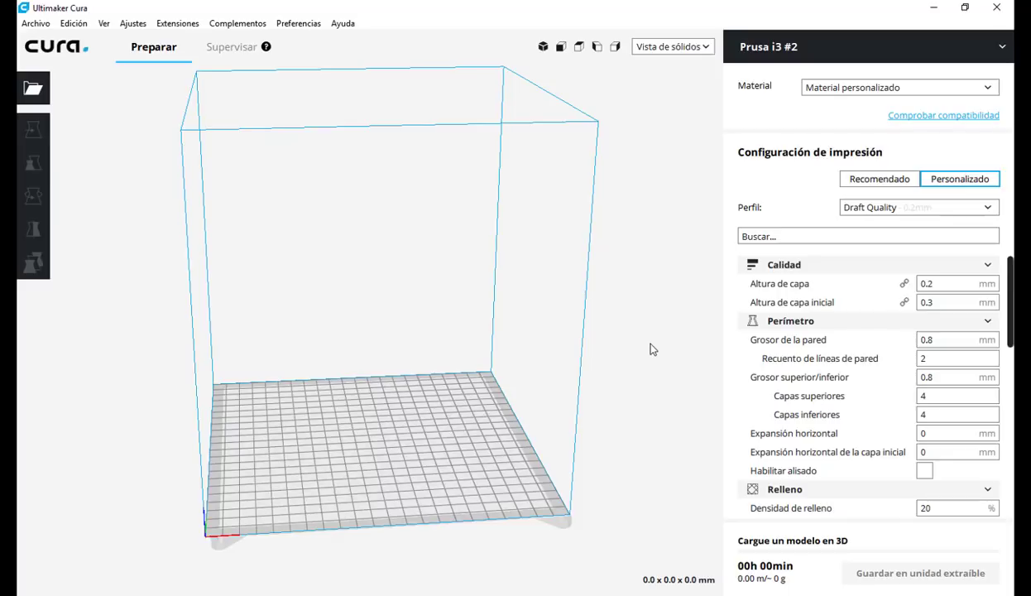
Load Polaroid_Cube_Naked_002.STL from the Camara web folder onto the build plate, then minimize the folder window.
{"action": "left_click", "coordinate": [36, 23]}
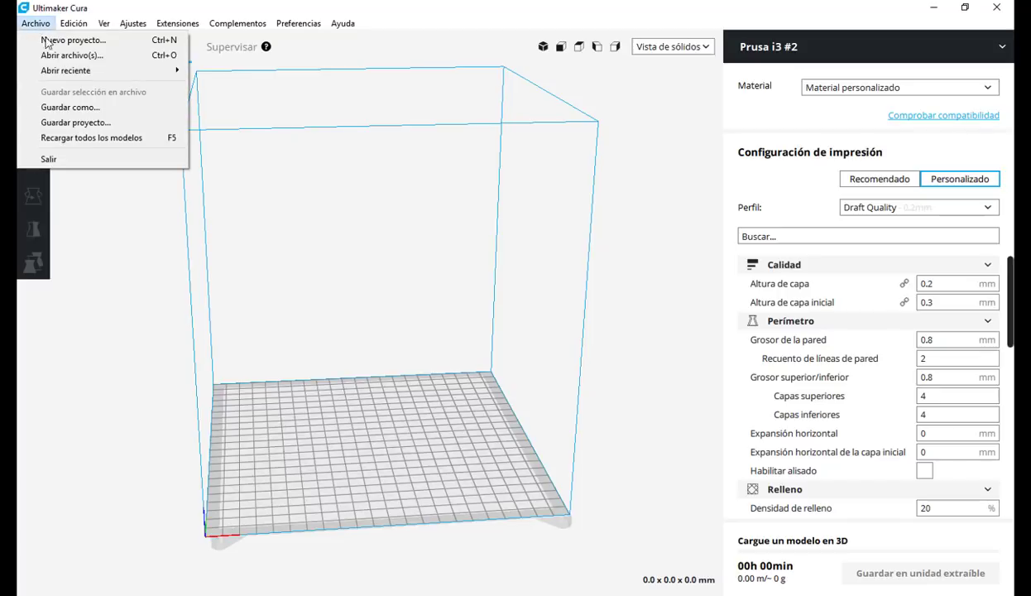
{"action": "left_click", "coordinate": [93, 196]}
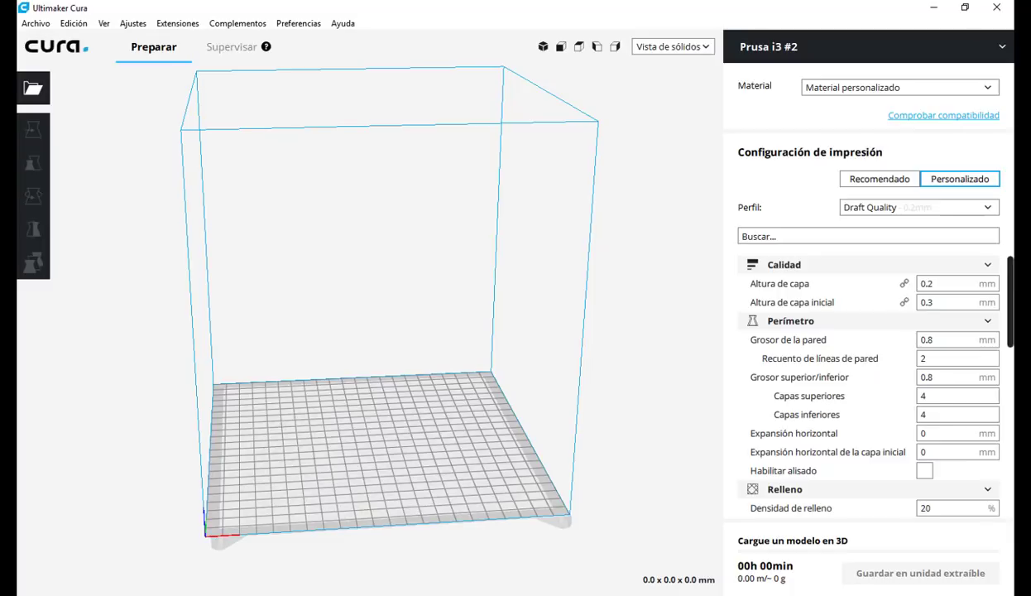
{"action": "key", "text": "alt+Tab"}
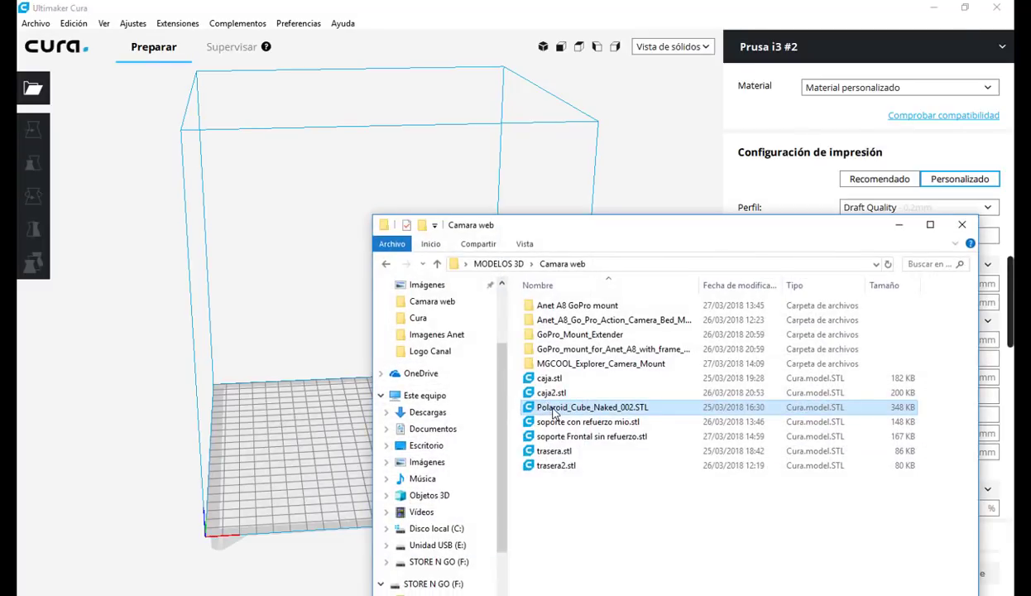
{"action": "left_click_drag", "start_coordinate": [553, 413], "coordinate": [280, 421]}
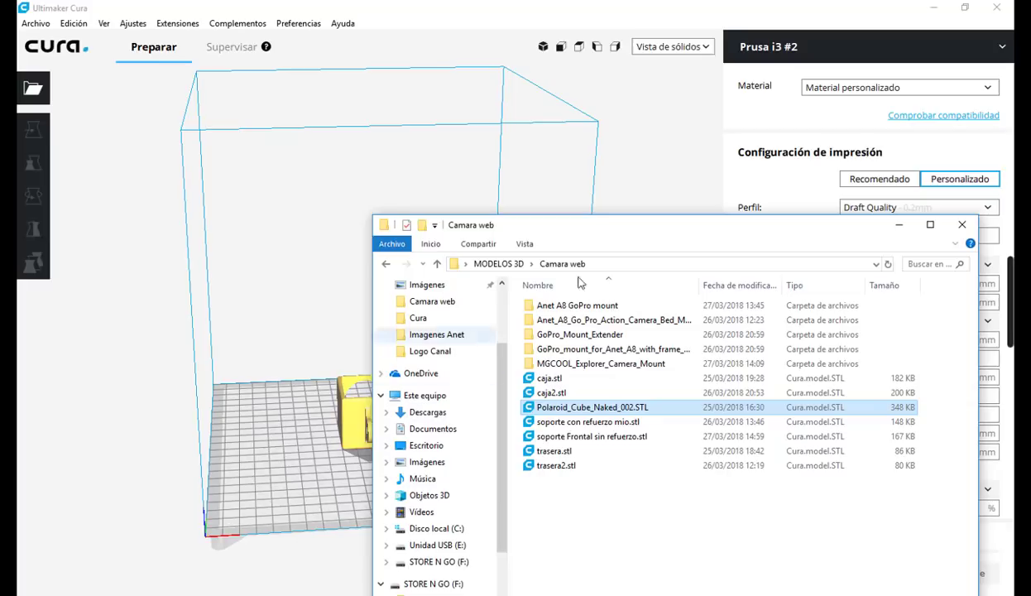
{"action": "left_click", "coordinate": [900, 225]}
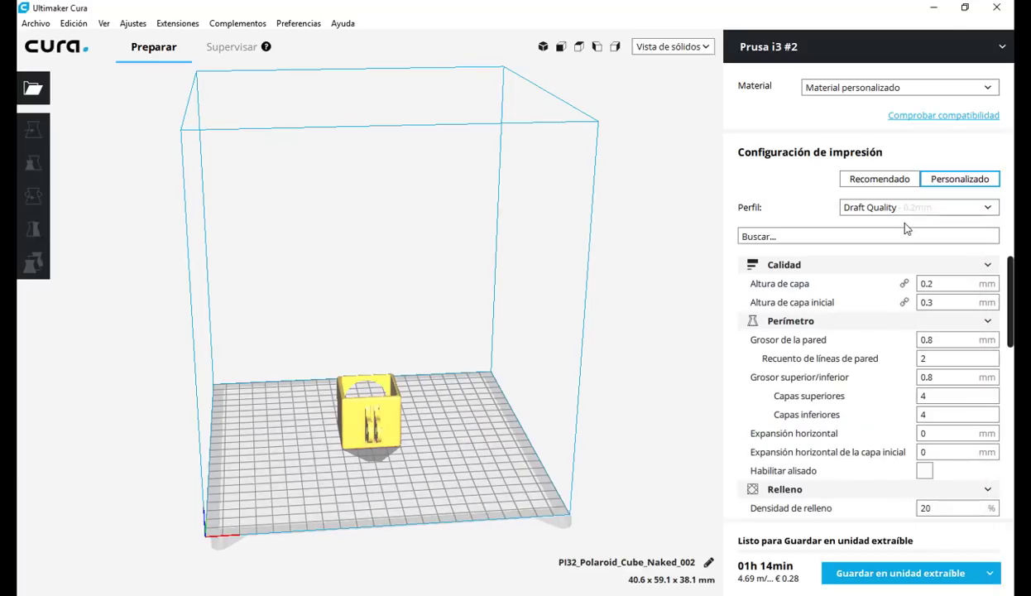
View the cube model's per-model settings, then close them and deselect the model.
{"action": "left_click", "coordinate": [387, 409]}
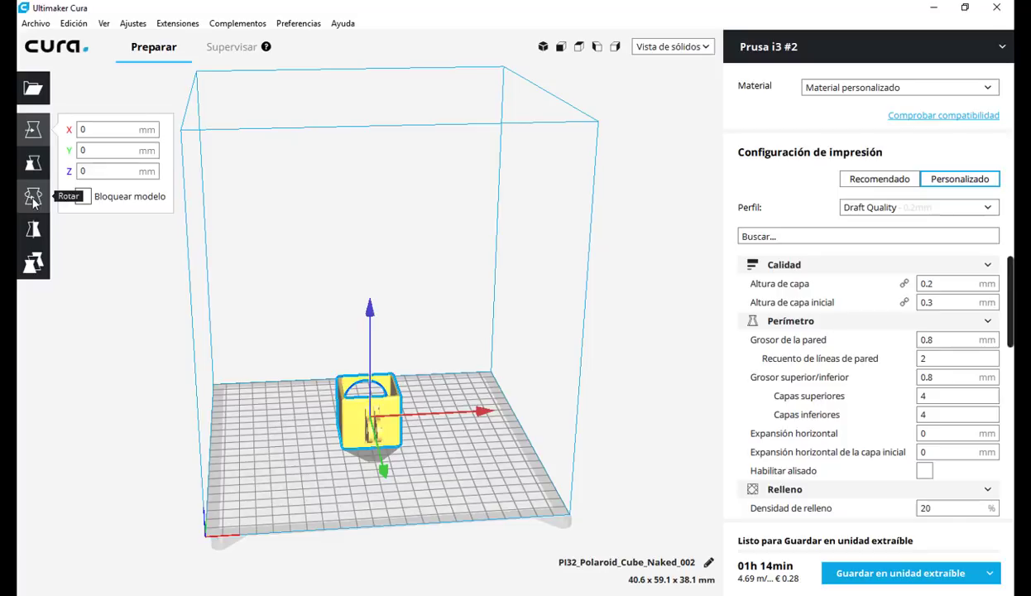
{"action": "left_click", "coordinate": [32, 263]}
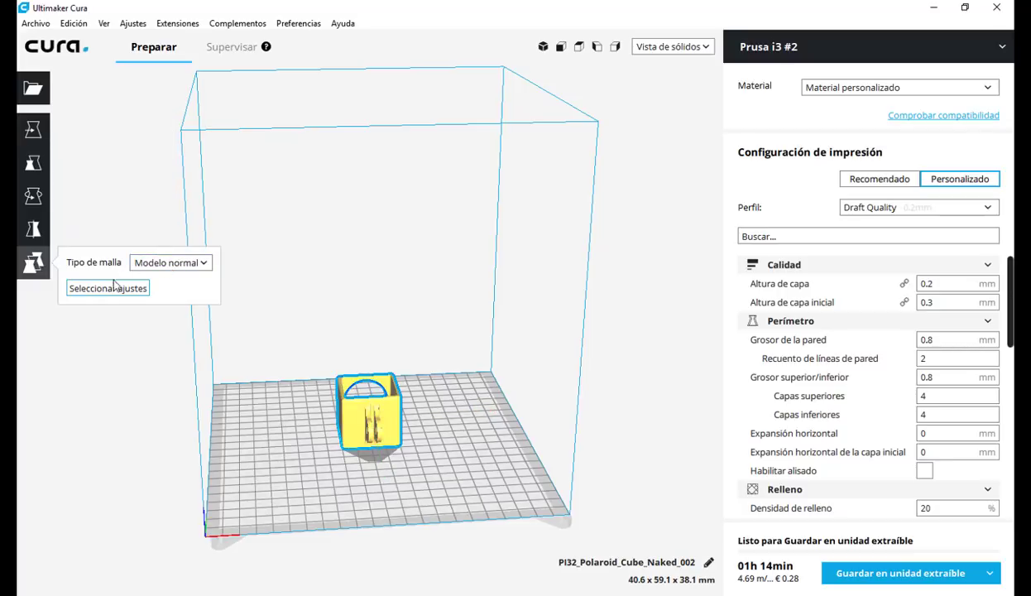
{"action": "left_click", "coordinate": [33, 263]}
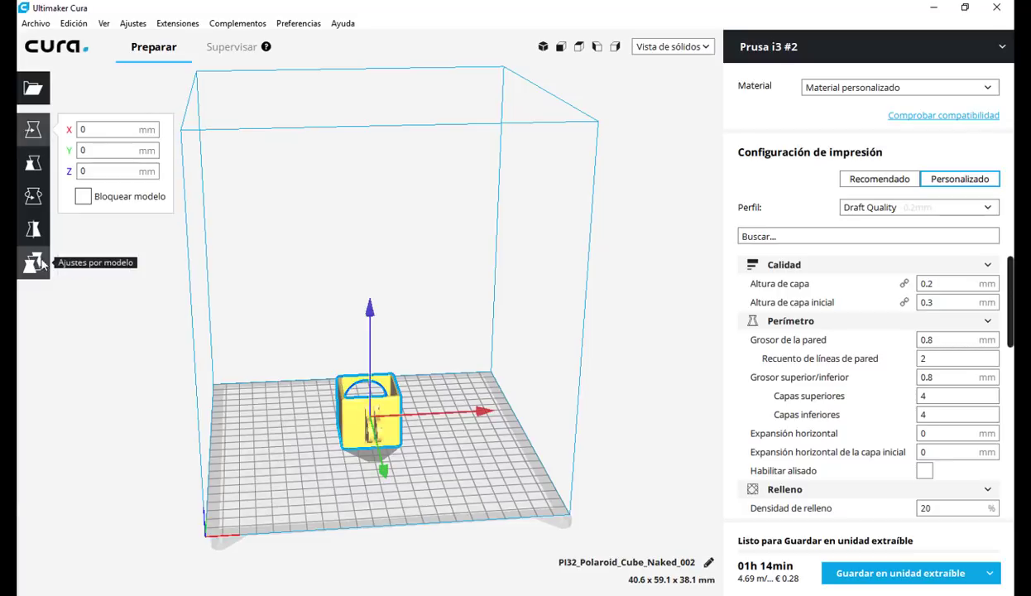
{"action": "left_click", "coordinate": [106, 310]}
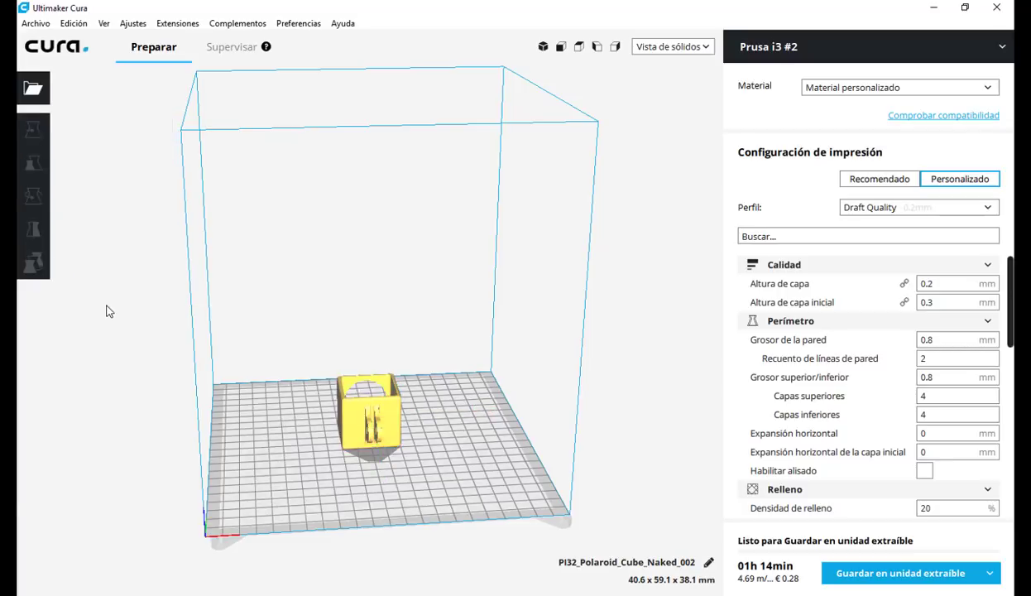
Move the cube model on the build plate to about X -9.04 mm and Y 16.59 mm.
{"action": "left_click", "coordinate": [379, 411]}
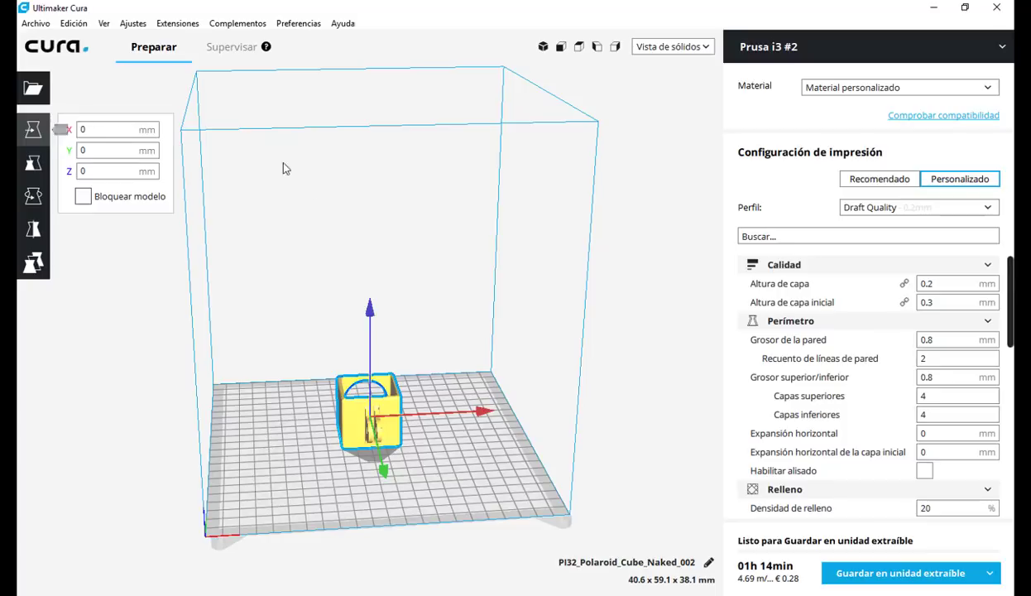
{"action": "left_click_drag", "start_coordinate": [364, 302], "coordinate": [387, 264]}
{"action": "left_click_drag", "start_coordinate": [495, 418], "coordinate": [403, 444]}
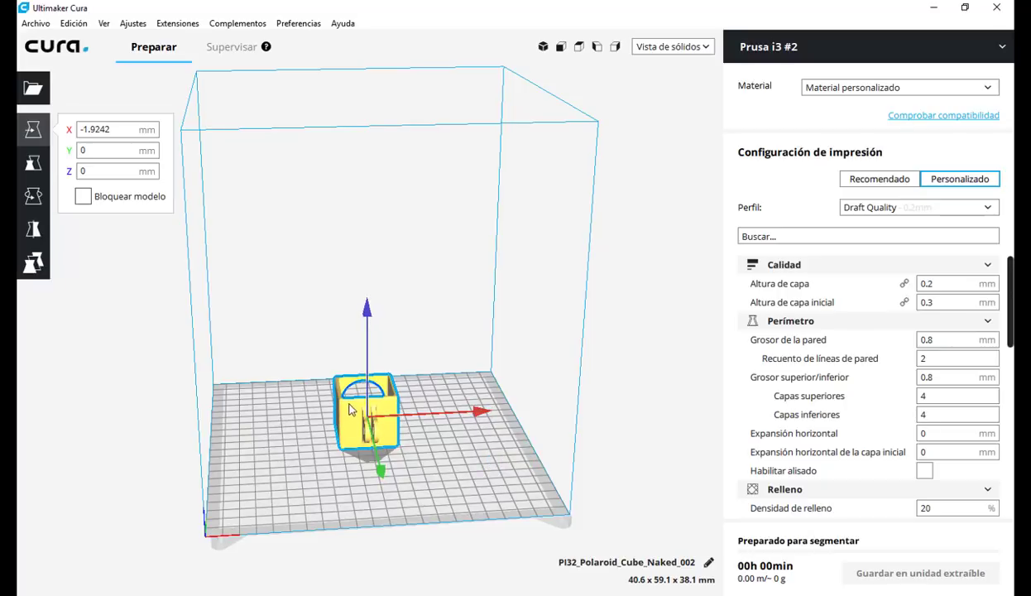
{"action": "mouse_move", "coordinate": [351, 415]}
{"action": "left_mouse_down"}
{"action": "mouse_move", "coordinate": [285, 396]}
{"action": "mouse_move", "coordinate": [406, 392]}
{"action": "mouse_move", "coordinate": [427, 479]}
{"action": "mouse_move", "coordinate": [437, 475]}
{"action": "mouse_move", "coordinate": [333, 410]}
{"action": "left_mouse_up"}
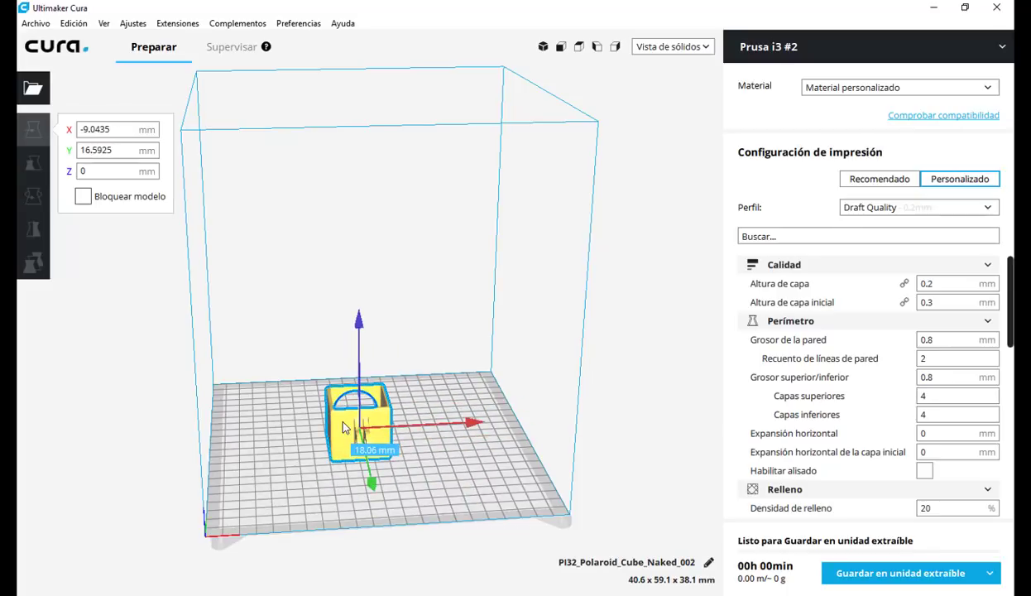
Try stretching only the model's height to about 112.5 mm with non-uniform scaling, then reset its scale.
{"action": "left_click", "coordinate": [33, 163]}
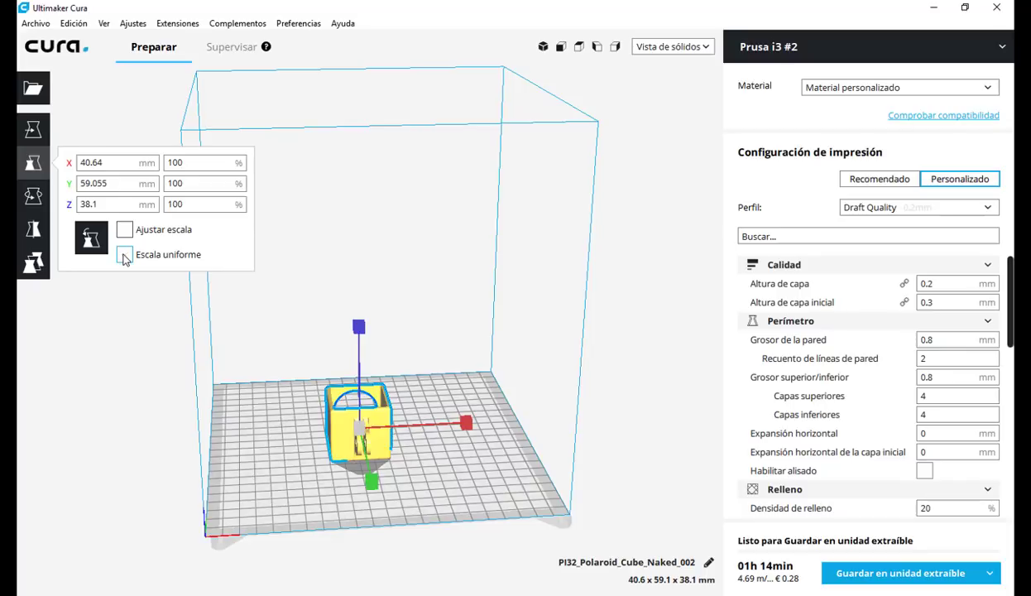
{"action": "mouse_move", "coordinate": [361, 331]}
{"action": "left_mouse_down"}
{"action": "mouse_move", "coordinate": [362, 292]}
{"action": "mouse_move", "coordinate": [363, 329]}
{"action": "left_mouse_up"}
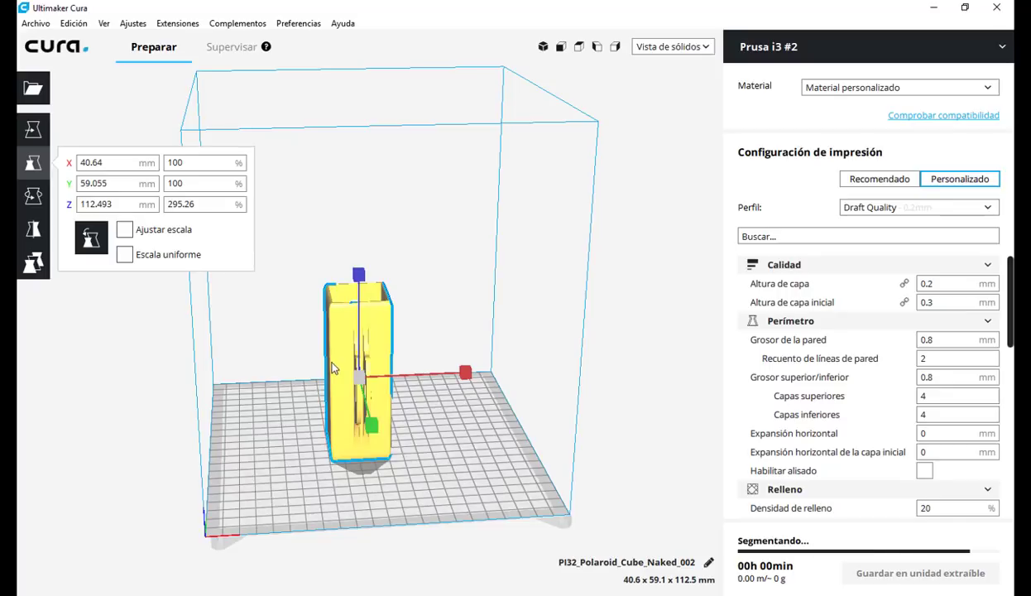
{"action": "left_click", "coordinate": [90, 237]}
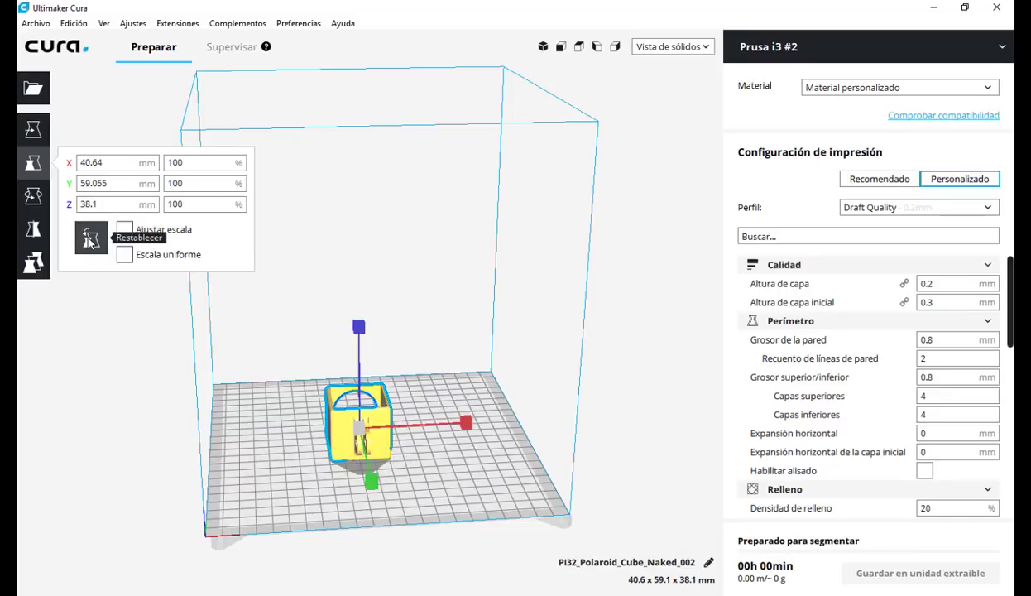
Turn on uniform scaling, try enlarging the model to about 237 %, then reset its scale.
{"action": "left_click", "coordinate": [124, 256]}
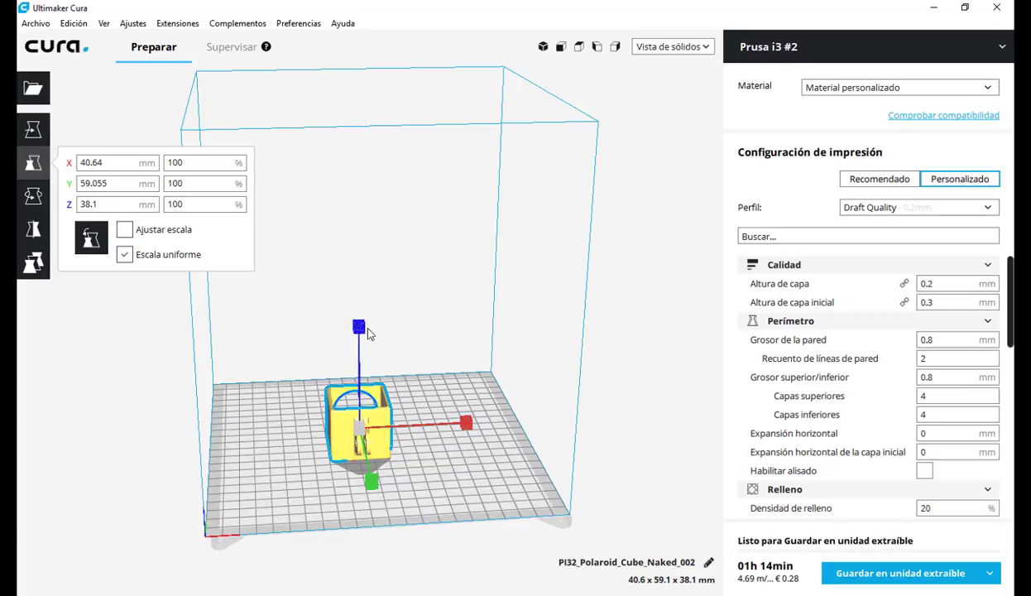
{"action": "left_click_drag", "start_coordinate": [359, 326], "coordinate": [355, 291]}
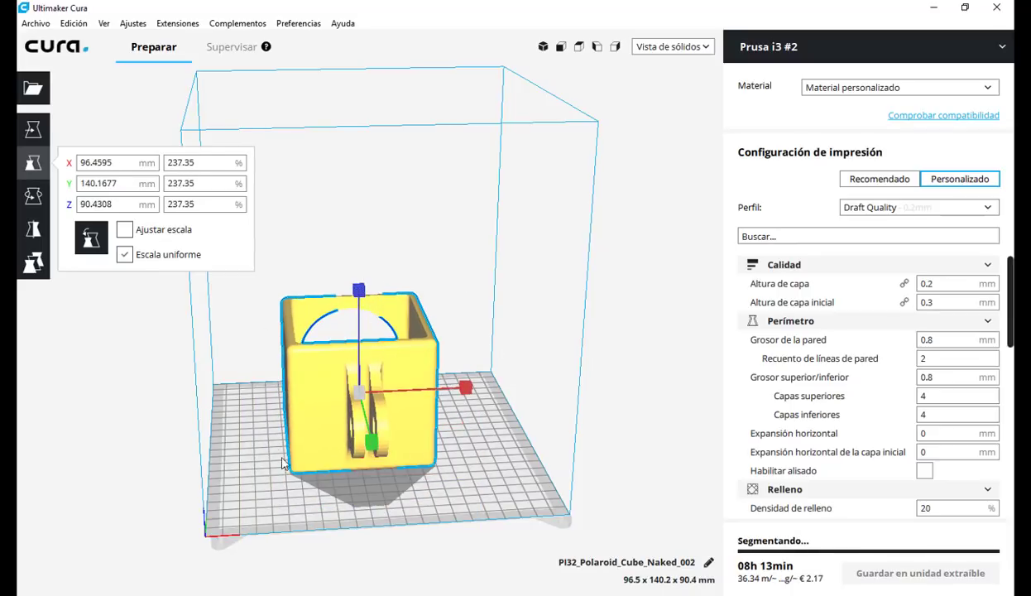
{"action": "left_click", "coordinate": [91, 239]}
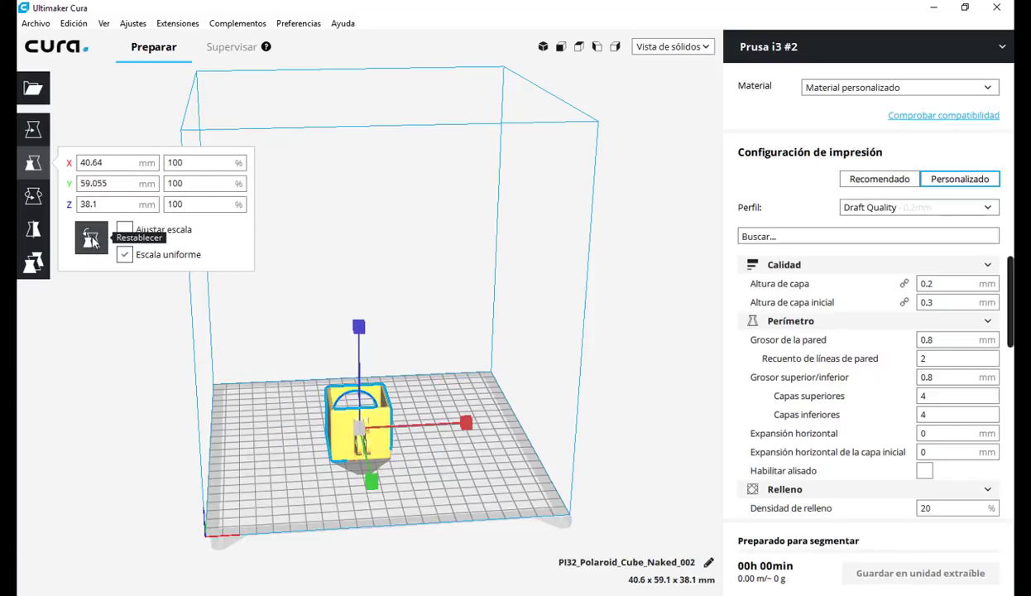
Scale the model uniformly to 150 %.
{"action": "double_click", "coordinate": [186, 161]}
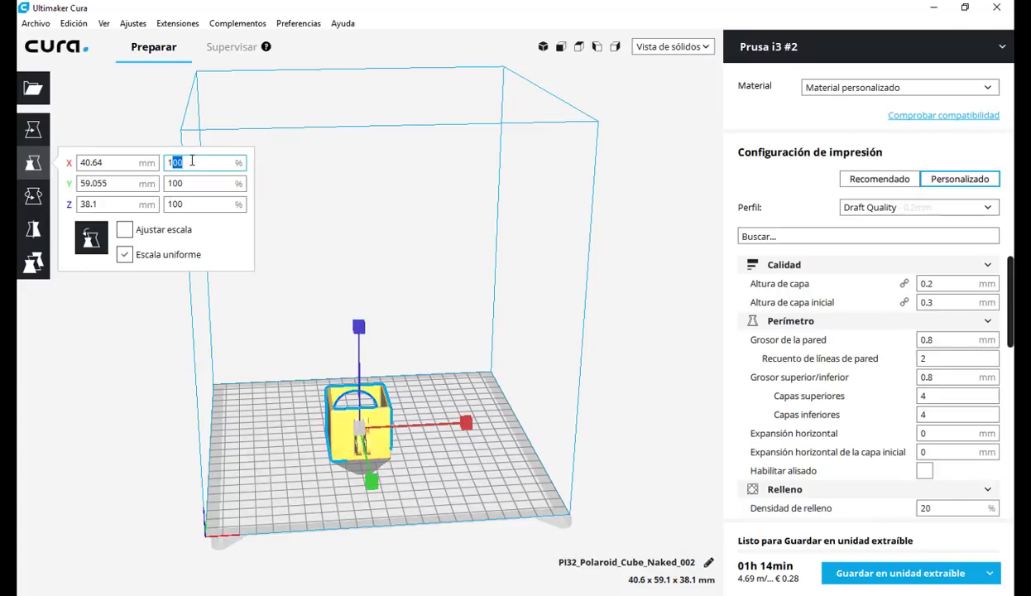
{"action": "type", "text": "150"}
{"action": "key", "text": "Return"}
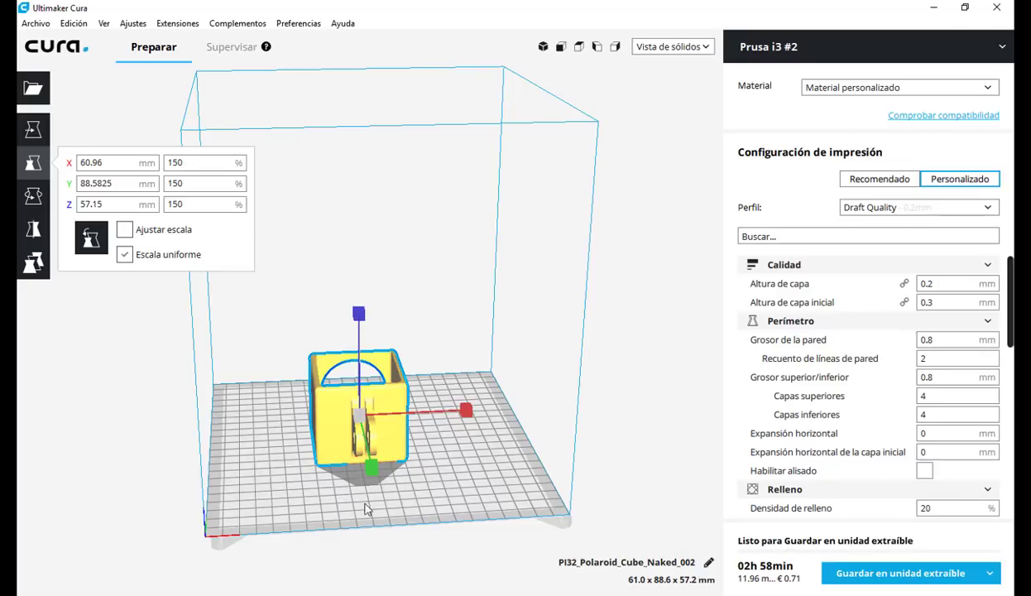
Try setting the model's X dimension to 50 mm with uniform scaling, then reset its scale.
{"action": "double_click", "coordinate": [110, 162]}
{"action": "type", "text": "50"}
{"action": "key", "text": "Return"}
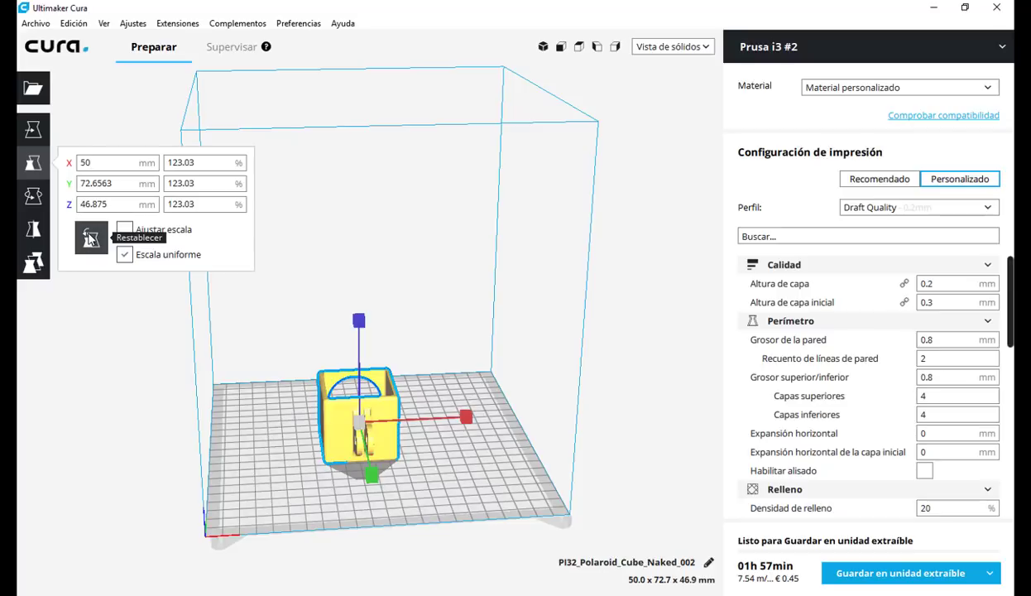
{"action": "left_click", "coordinate": [91, 237]}
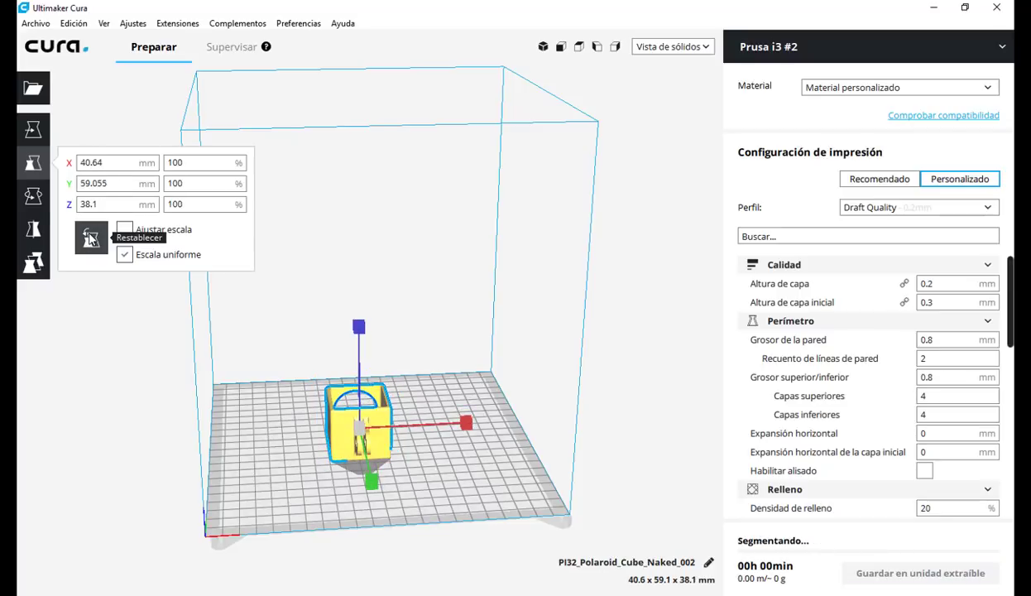
Try tilting the model freehand with the green and red rotation rings, then reset its rotation.
{"action": "left_click", "coordinate": [30, 197]}
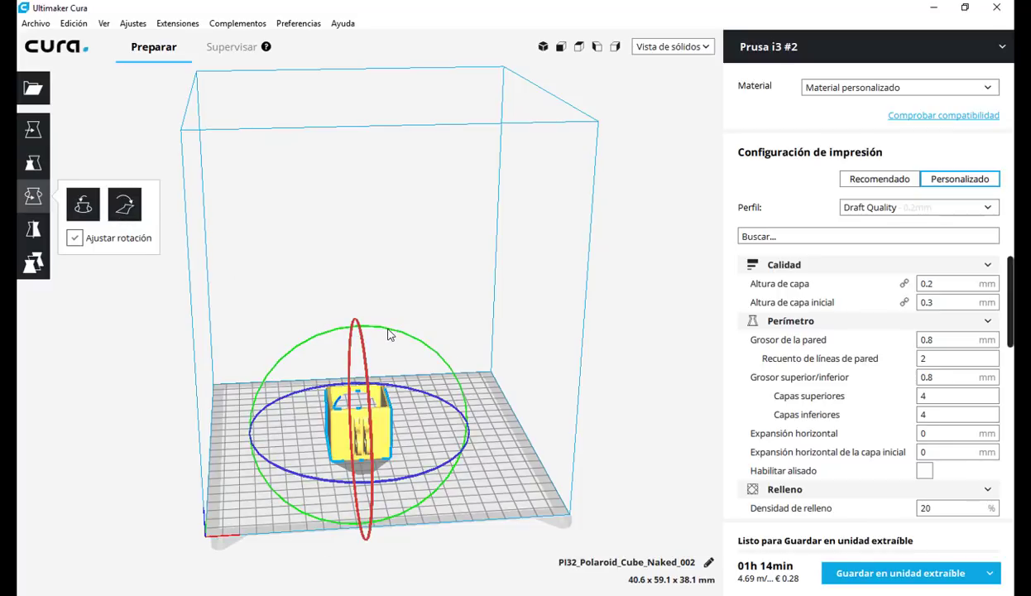
{"action": "left_click_drag", "start_coordinate": [387, 329], "coordinate": [465, 378]}
{"action": "left_click_drag", "start_coordinate": [258, 395], "coordinate": [295, 381]}
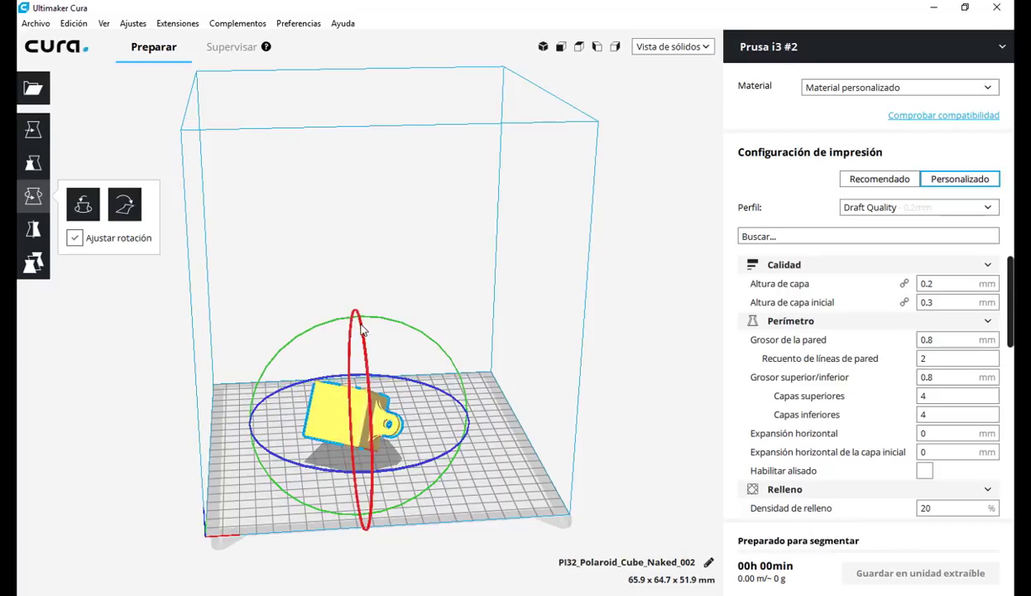
{"action": "left_click_drag", "start_coordinate": [354, 339], "coordinate": [319, 395]}
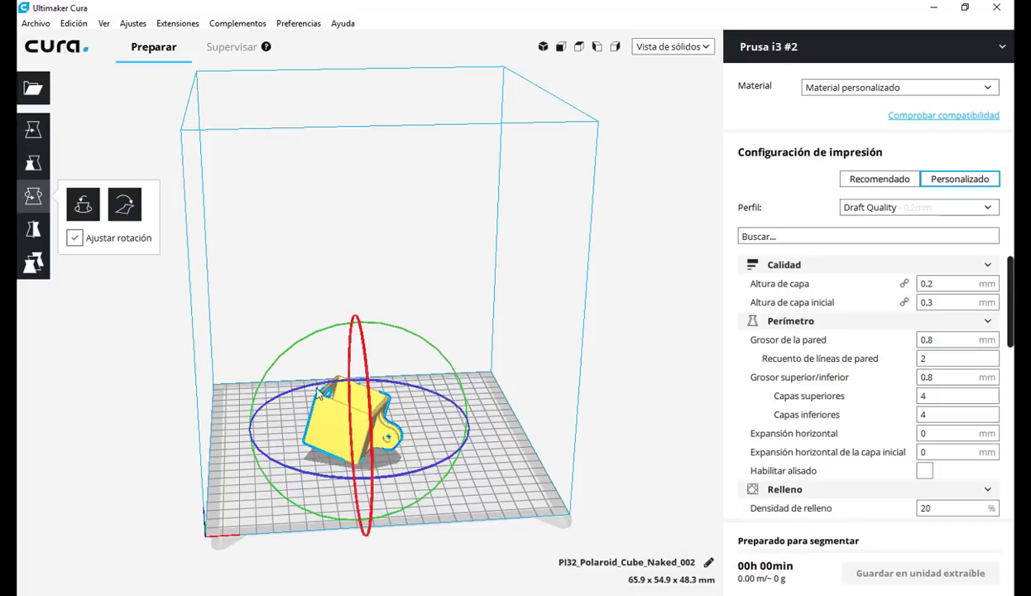
{"action": "left_click", "coordinate": [82, 205]}
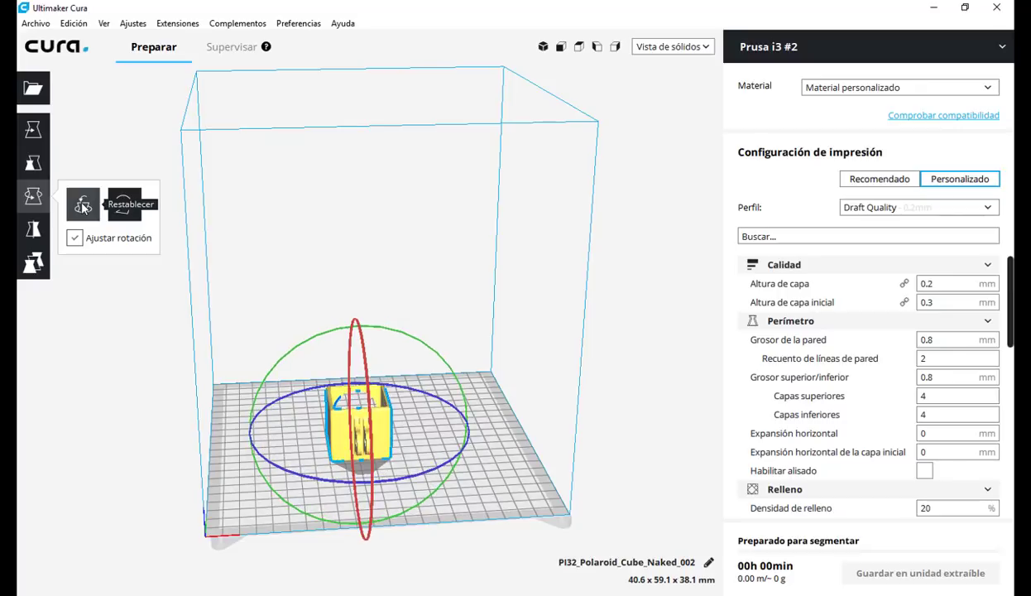
Show the mirror handles on the model without flipping it, then deselect the model.
{"action": "left_click", "coordinate": [33, 231]}
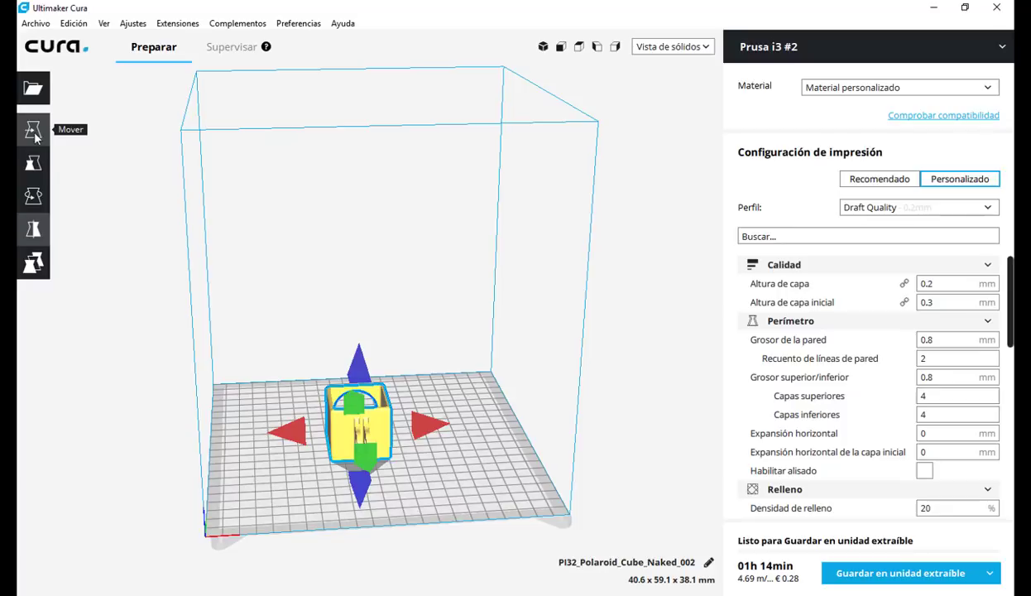
{"action": "left_click", "coordinate": [443, 379]}
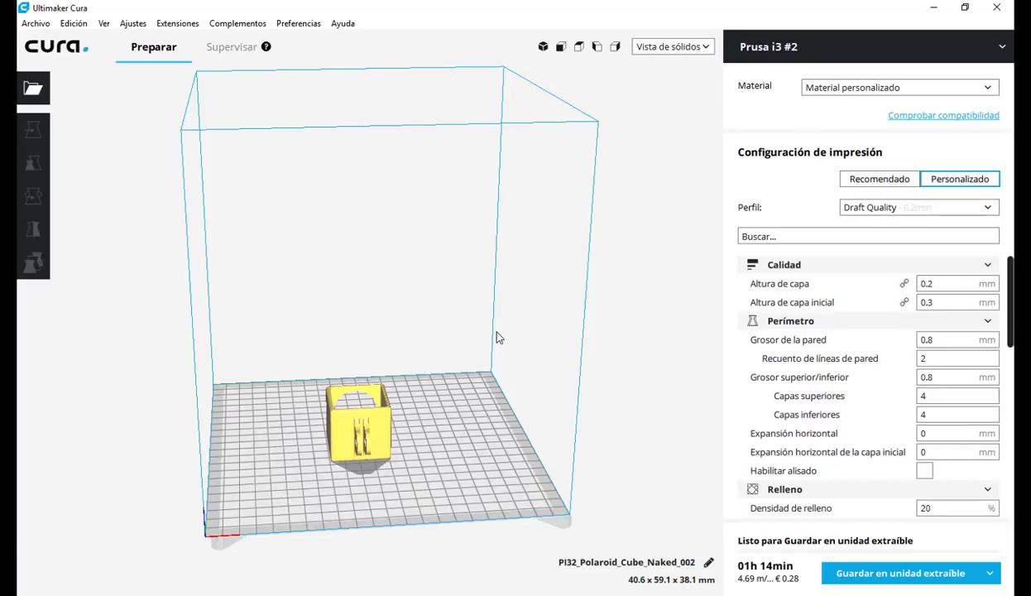
Inspect the model on the build plate from several distances and angles, from overhead to a close three-quarter view.
{"action": "middle_click_drag", "start_coordinate": [495, 341], "coordinate": [442, 356]}
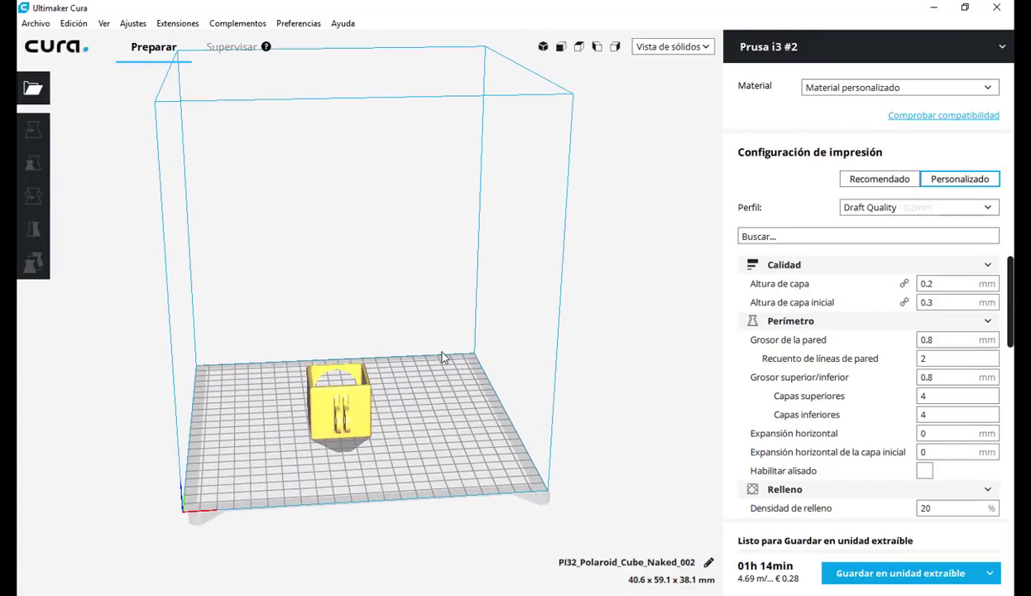
{"action": "scroll", "coordinate": [442, 352], "scroll_direction": "up", "scroll_amount": 5}
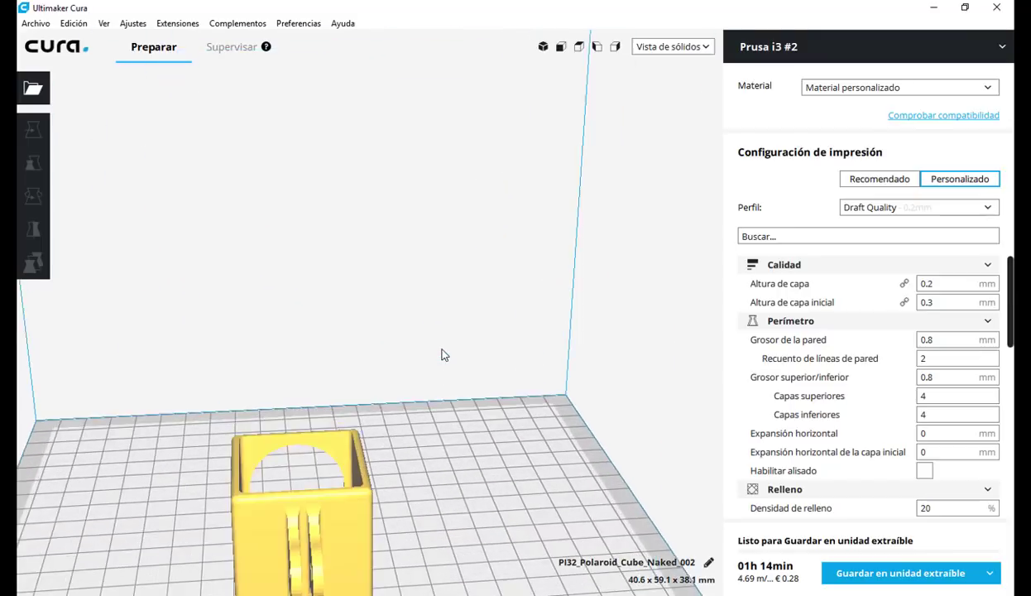
{"action": "scroll", "coordinate": [442, 352], "scroll_direction": "down", "scroll_amount": 5}
{"action": "scroll", "coordinate": [438, 346], "scroll_direction": "up", "scroll_amount": 4}
{"action": "scroll", "coordinate": [439, 341], "scroll_direction": "down", "scroll_amount": 5}
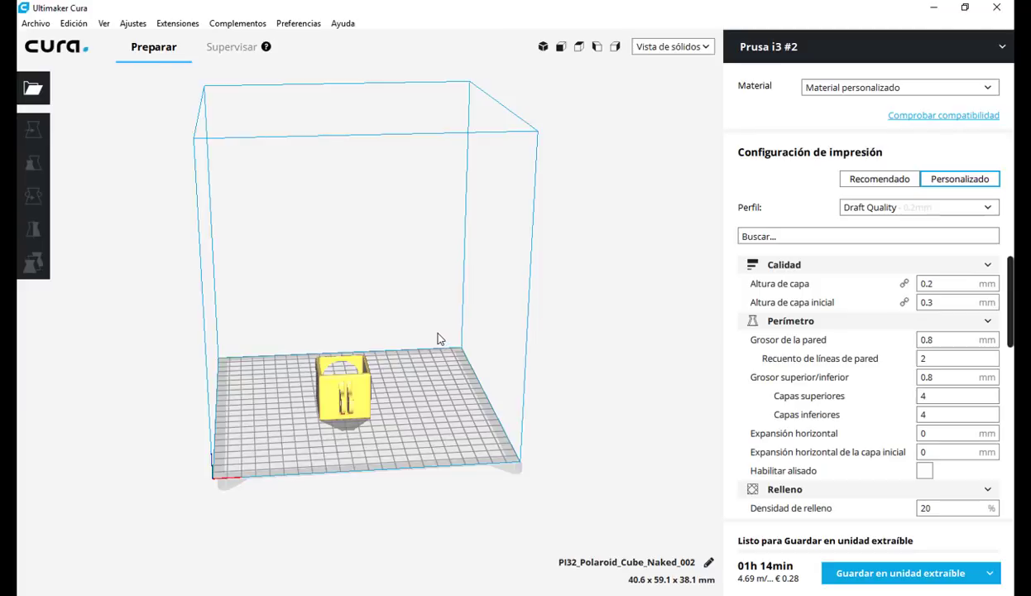
{"action": "scroll", "coordinate": [439, 340], "scroll_direction": "up", "scroll_amount": 6}
{"action": "scroll", "coordinate": [439, 339], "scroll_direction": "down", "scroll_amount": 5}
{"action": "scroll", "coordinate": [438, 337], "scroll_direction": "down", "scroll_amount": 5}
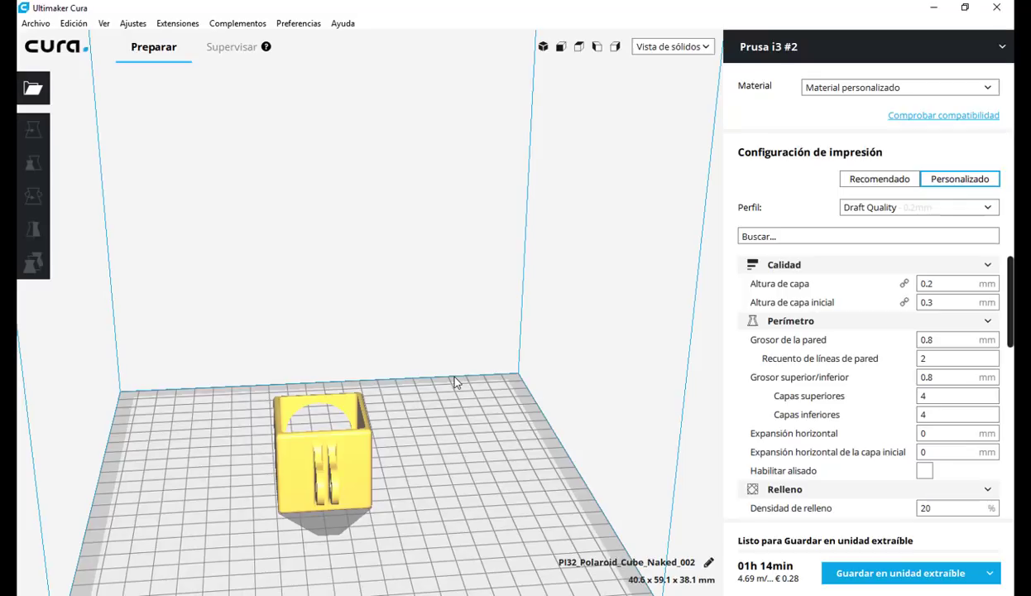
{"action": "right_click_drag", "start_coordinate": [453, 383], "coordinate": [444, 493]}
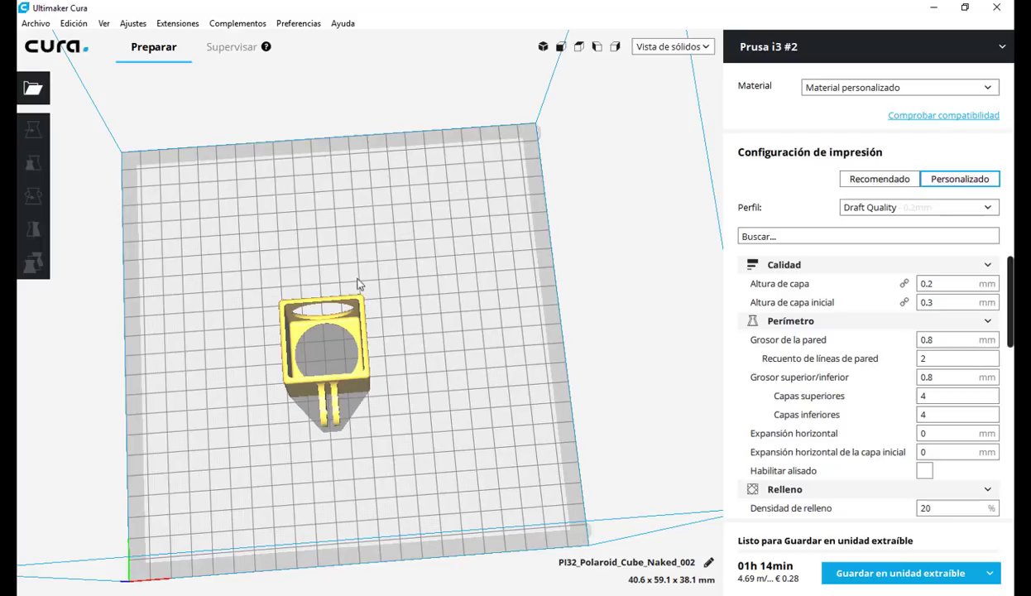
{"action": "right_click_drag", "start_coordinate": [411, 404], "coordinate": [413, 323]}
{"action": "scroll", "coordinate": [301, 416], "scroll_direction": "down", "scroll_amount": 5}
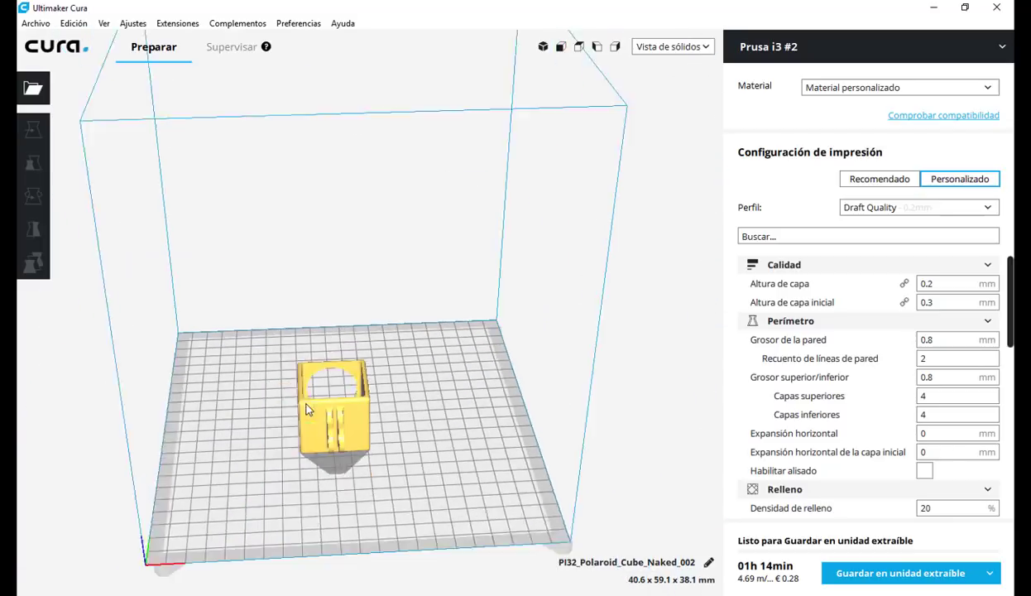
{"action": "mouse_move", "coordinate": [301, 416]}
{"action": "right_mouse_down"}
{"action": "mouse_move", "coordinate": [267, 387]}
{"action": "mouse_move", "coordinate": [300, 406]}
{"action": "right_mouse_up"}
{"action": "scroll", "coordinate": [299, 405], "scroll_direction": "up", "scroll_amount": 4}
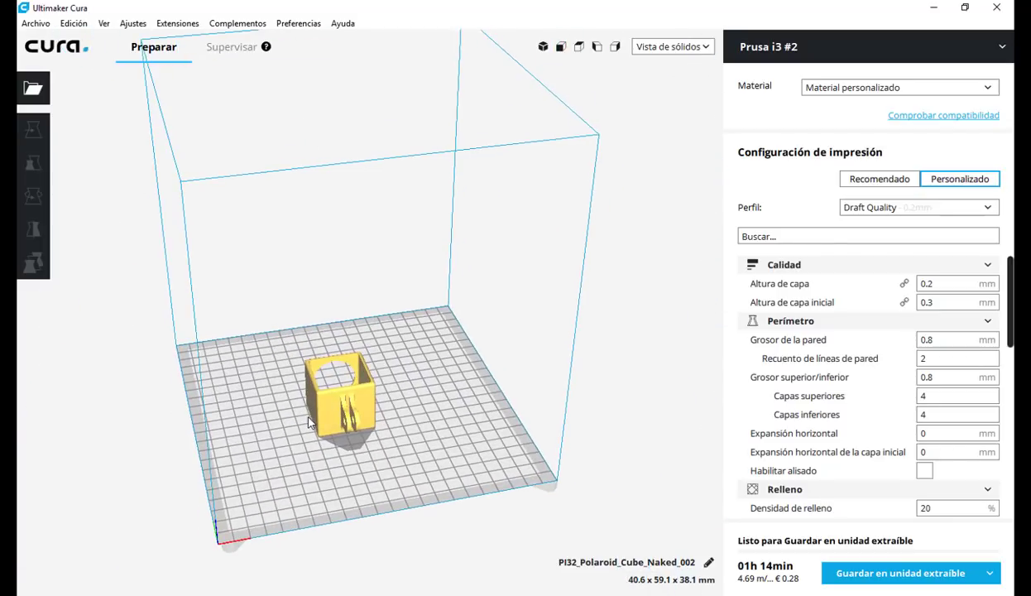
{"action": "right_click_drag", "start_coordinate": [308, 421], "coordinate": [377, 317]}
{"action": "scroll", "coordinate": [382, 297], "scroll_direction": "up", "scroll_amount": 4}
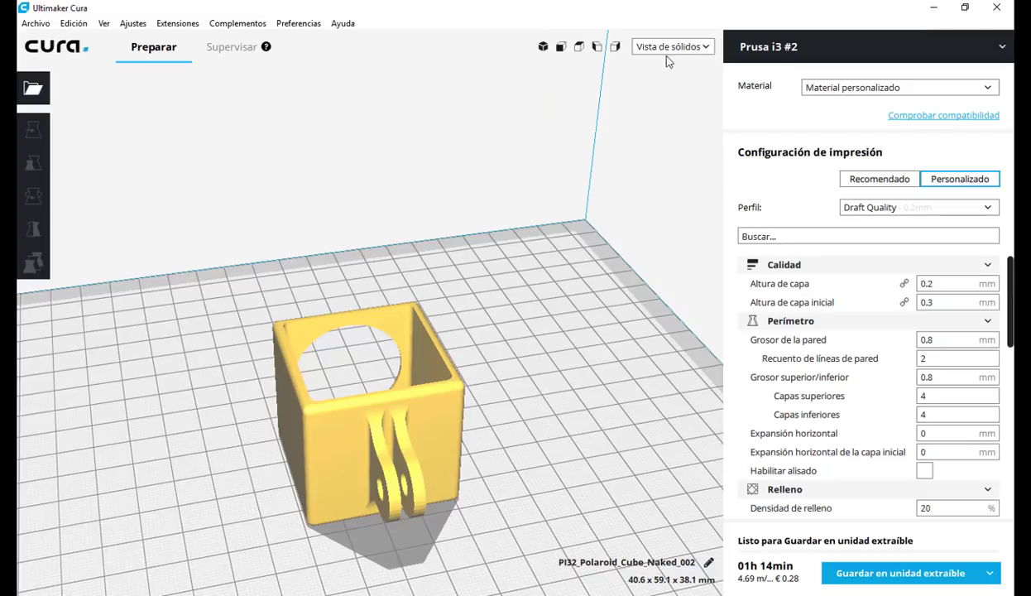
Switch the display to Vista de capas and lower the visible layer to 101 to inspect the model's interior.
{"action": "left_click", "coordinate": [708, 51]}
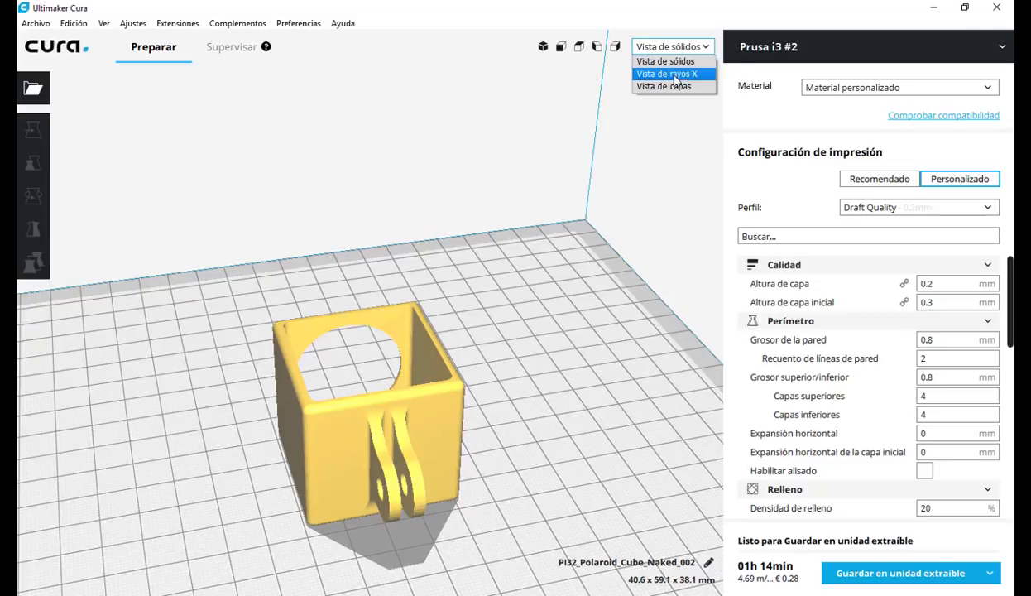
{"action": "left_click", "coordinate": [659, 94]}
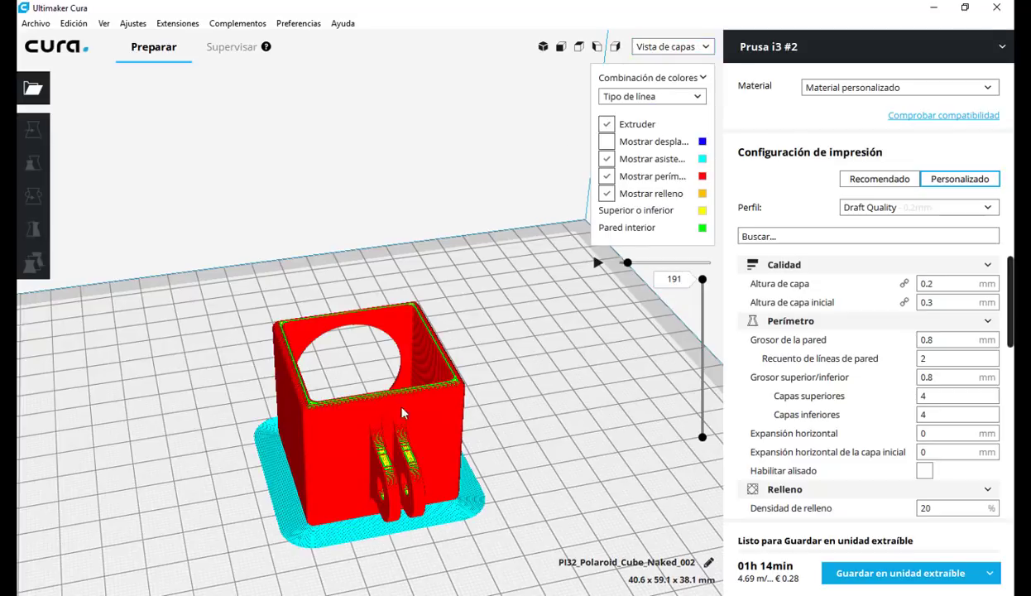
{"action": "left_click", "coordinate": [703, 281]}
{"action": "left_click_drag", "start_coordinate": [703, 280], "coordinate": [696, 347]}
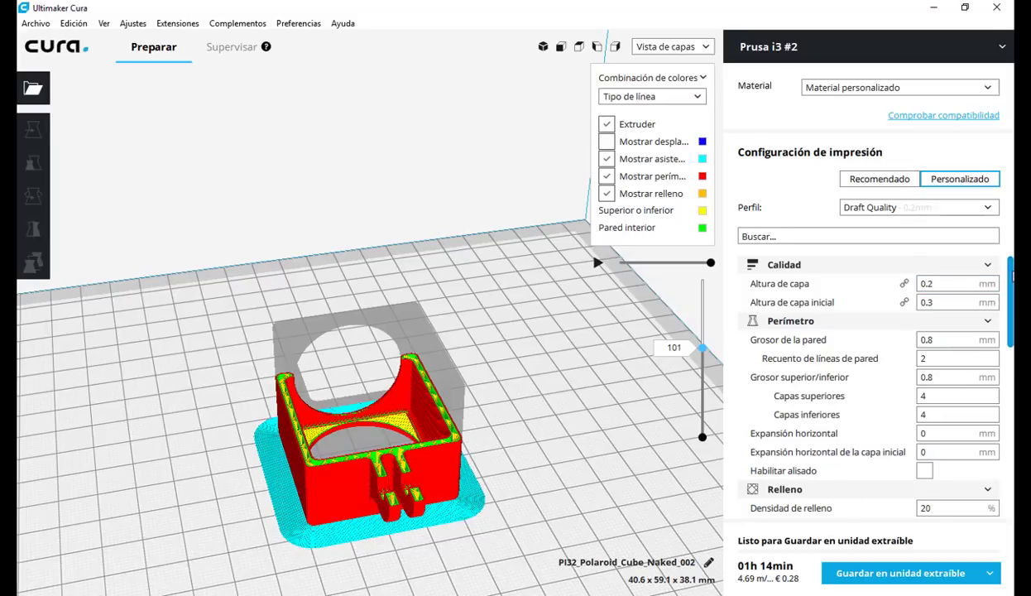
Try the Color del material colour scheme in the layer view, then return to Tipo de línea.
{"action": "left_click_drag", "start_coordinate": [1012, 275], "coordinate": [1013, 476]}
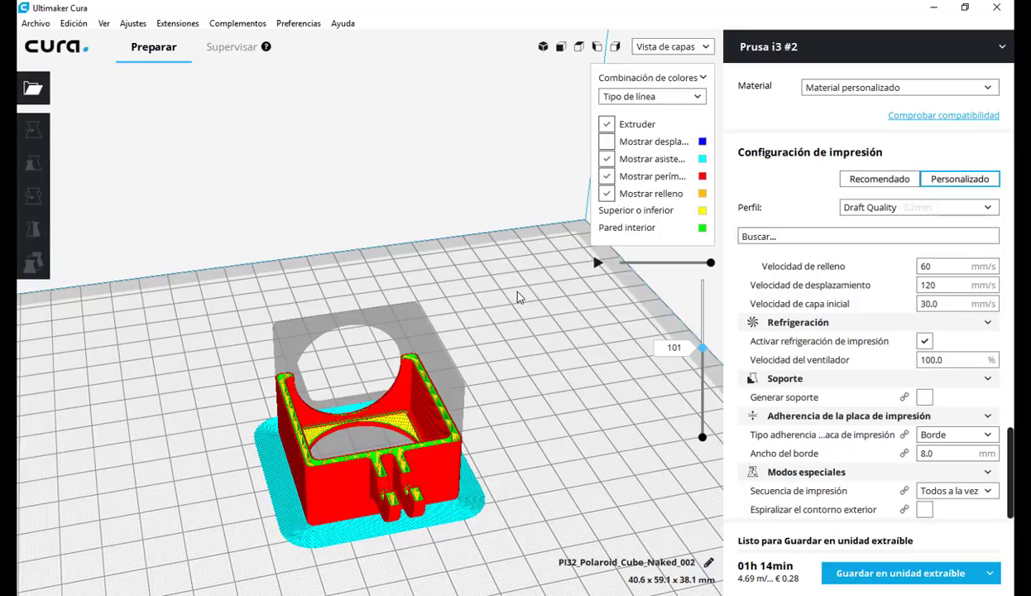
{"action": "left_click", "coordinate": [697, 98]}
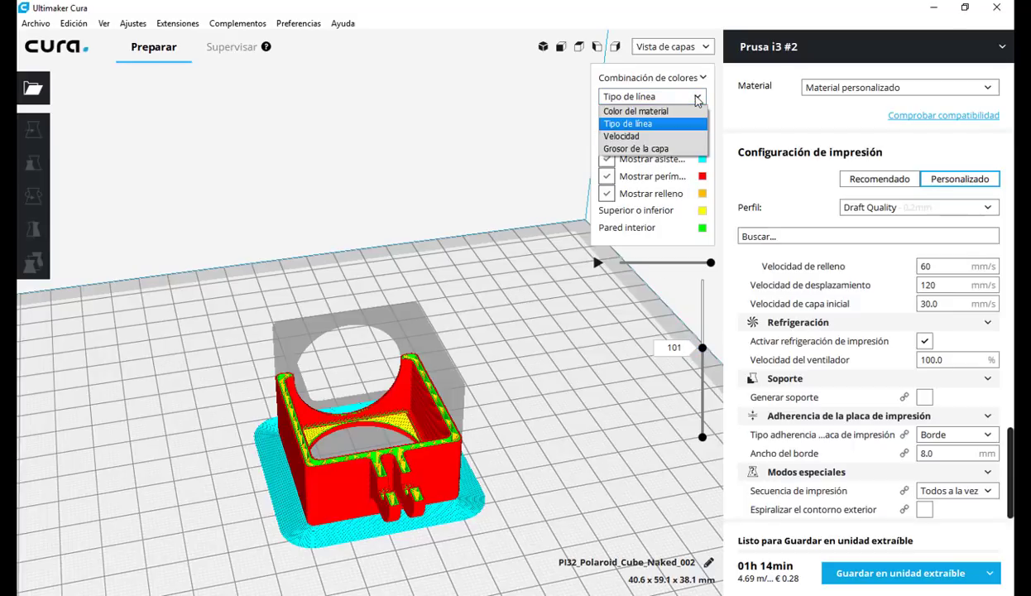
{"action": "left_click", "coordinate": [631, 111]}
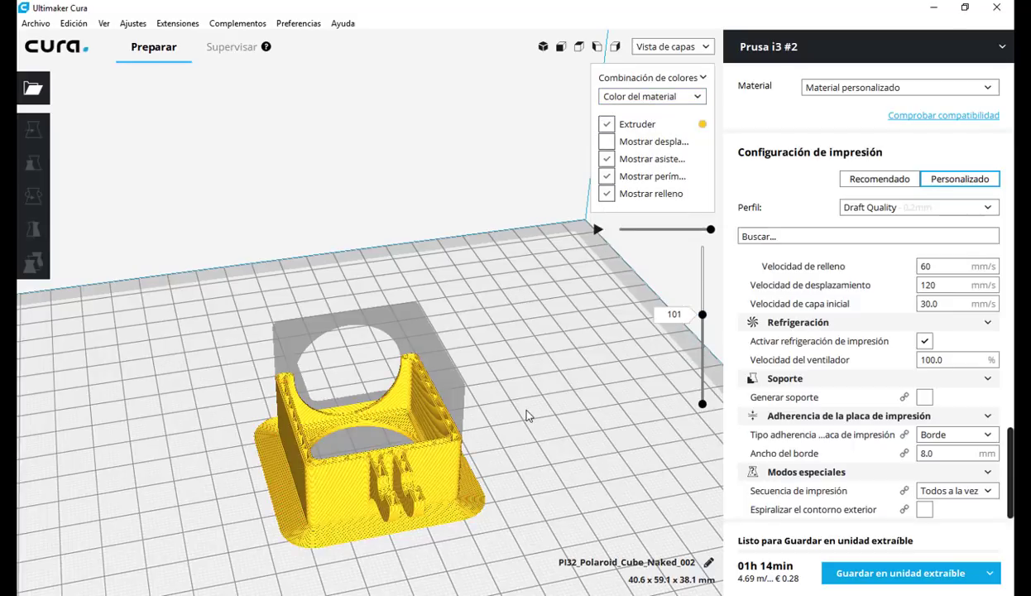
{"action": "scroll", "coordinate": [528, 415], "scroll_direction": "down", "scroll_amount": 3}
{"action": "scroll", "coordinate": [529, 415], "scroll_direction": "up", "scroll_amount": 2}
{"action": "scroll", "coordinate": [530, 413], "scroll_direction": "down", "scroll_amount": 2}
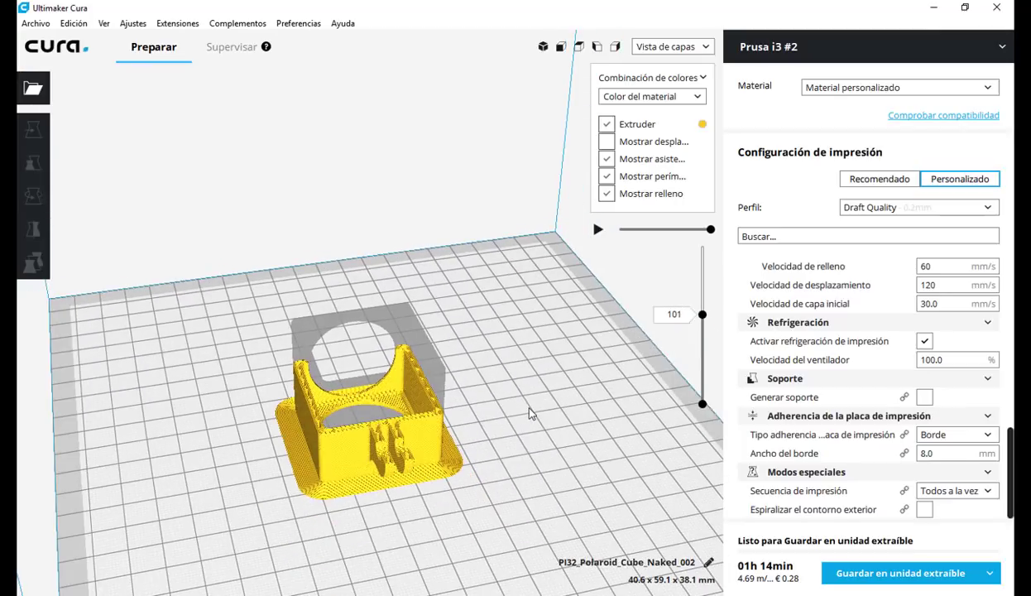
{"action": "left_click", "coordinate": [685, 96]}
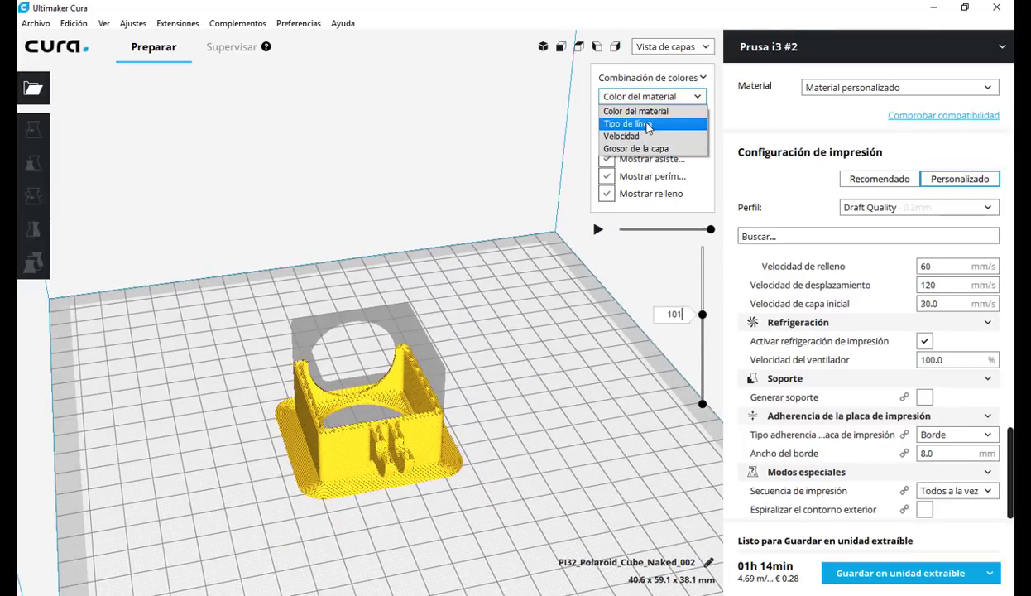
{"action": "left_click", "coordinate": [647, 123]}
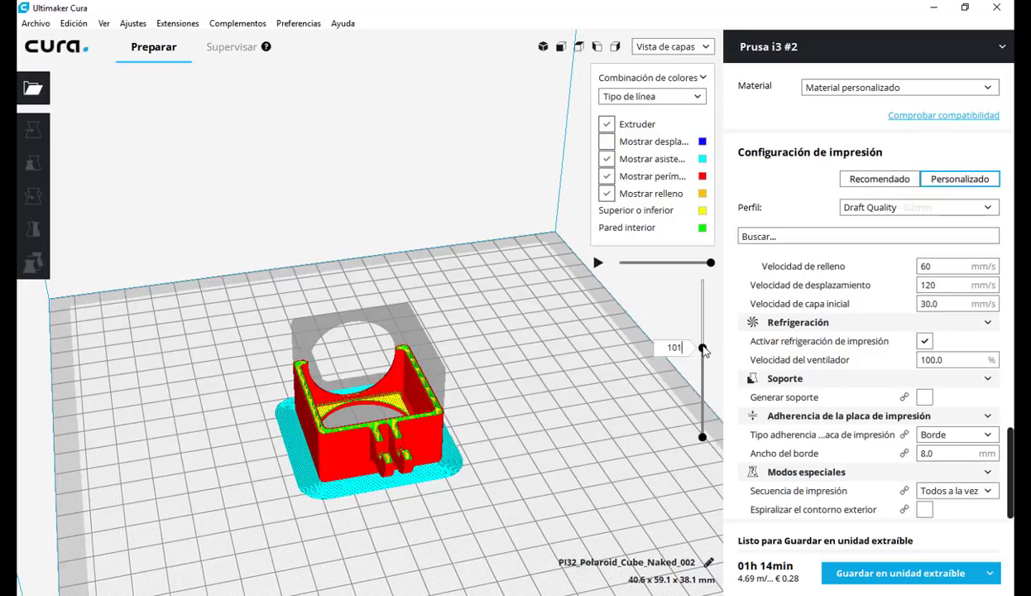
Lower the visible layer to 85 and leave the model deselected.
{"action": "mouse_move", "coordinate": [703, 348]}
{"action": "left_mouse_down"}
{"action": "mouse_move", "coordinate": [703, 288]}
{"action": "mouse_move", "coordinate": [702, 407]}
{"action": "mouse_move", "coordinate": [705, 286]}
{"action": "mouse_move", "coordinate": [702, 359]}
{"action": "left_mouse_up"}
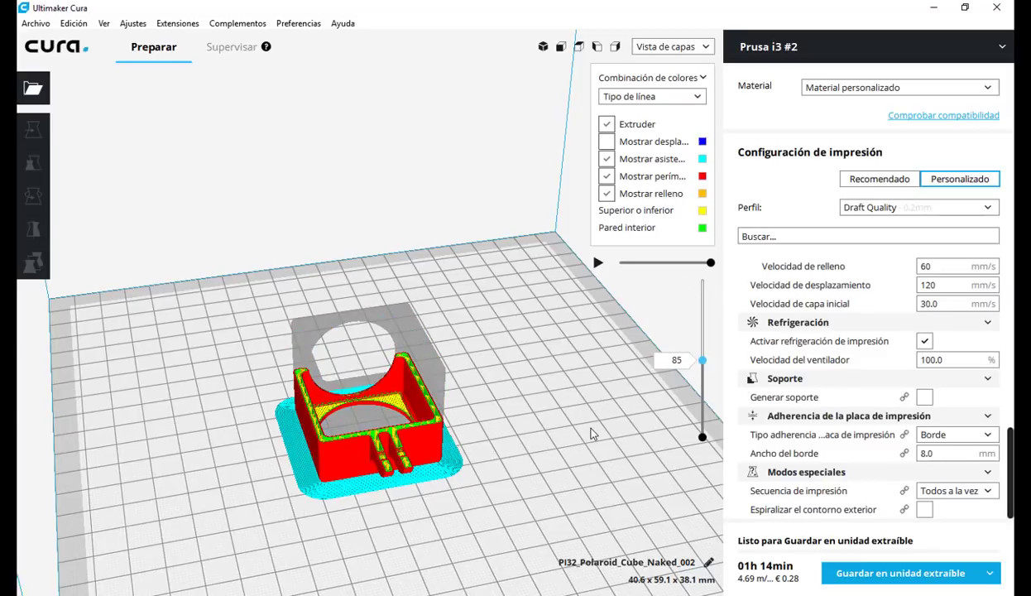
{"action": "left_click", "coordinate": [435, 364]}
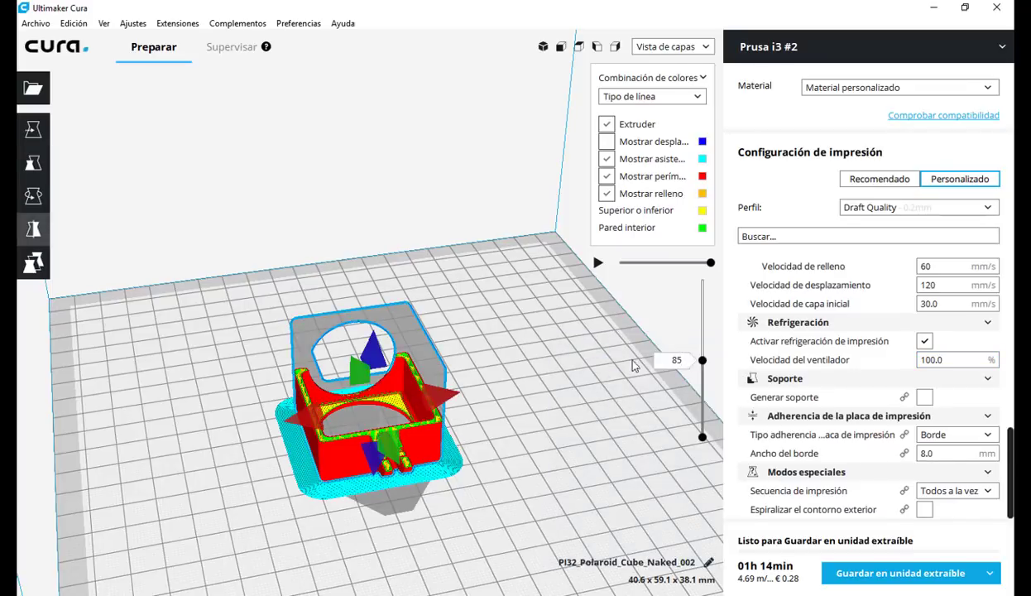
{"action": "left_click", "coordinate": [449, 229]}
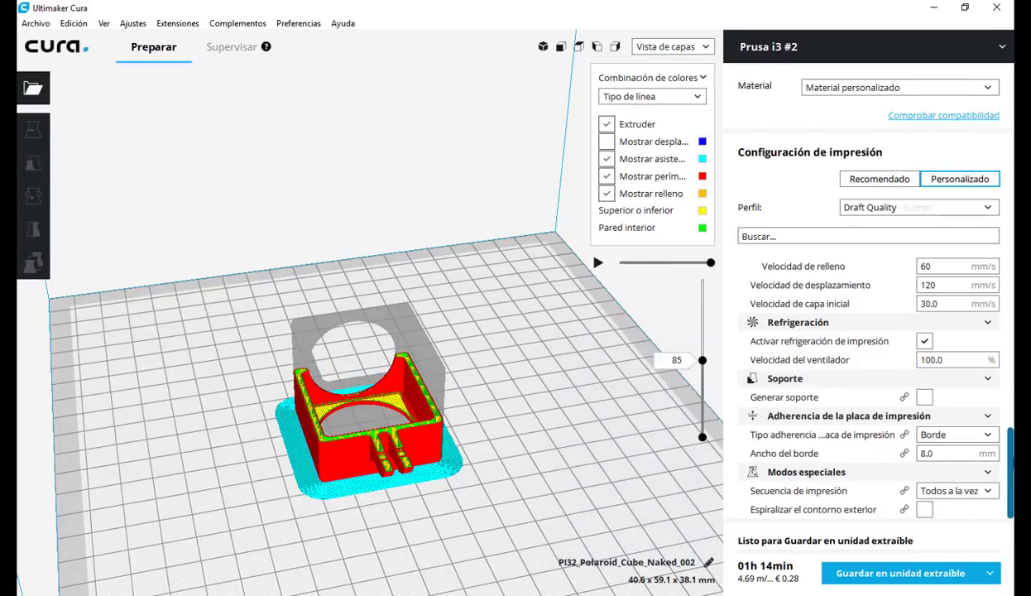
Examine the list of available print settings in Visibilidad de los ajustes from the Calidad category, then close it without changes.
{"action": "scroll", "coordinate": [1006, 264], "scroll_direction": "up", "scroll_amount": 10}
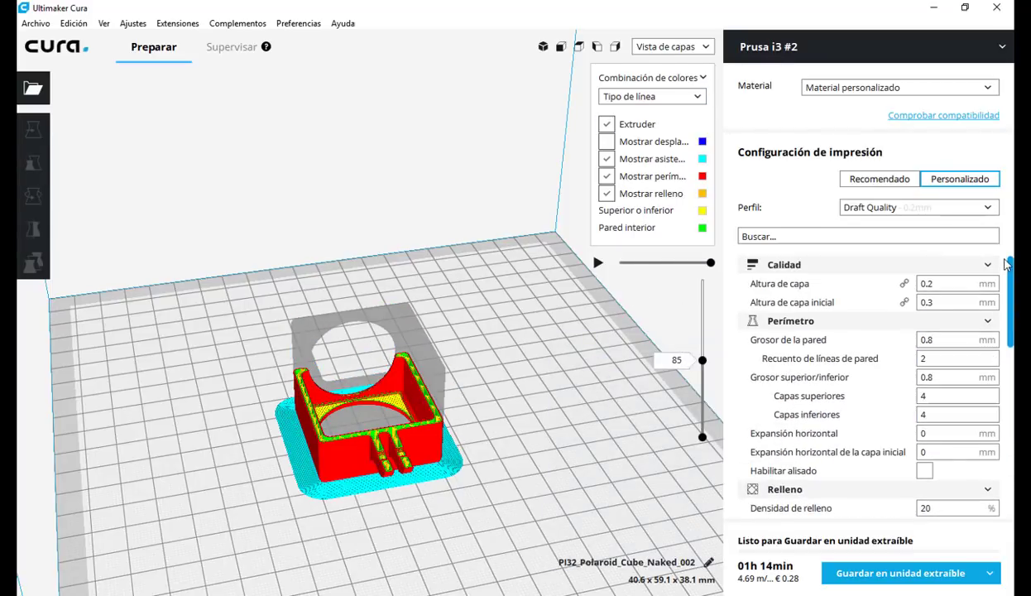
{"action": "mouse_move", "coordinate": [969, 267]}
{"action": "mouse_move", "coordinate": [1010, 273]}
{"action": "left_mouse_down"}
{"action": "mouse_move", "coordinate": [1013, 424]}
{"action": "mouse_move", "coordinate": [1011, 285]}
{"action": "left_mouse_up"}
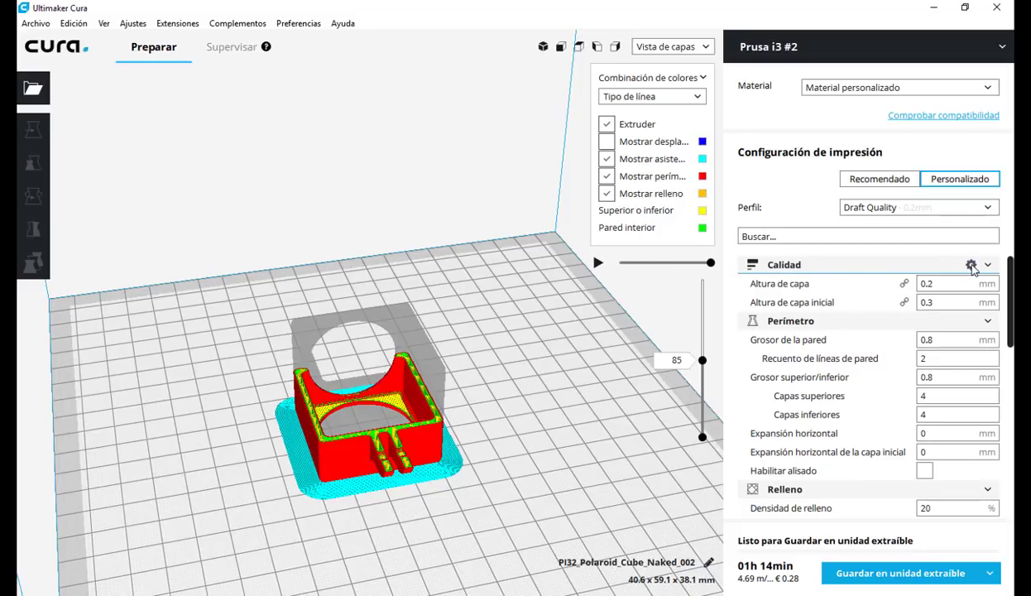
{"action": "left_click", "coordinate": [971, 264]}
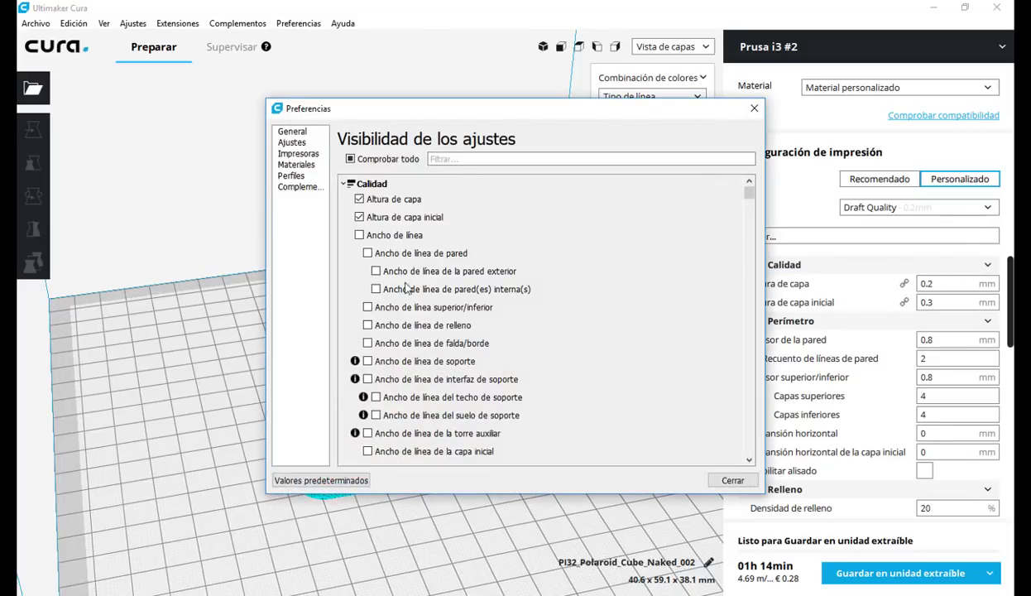
{"action": "scroll", "coordinate": [513, 344], "scroll_direction": "down", "scroll_amount": 7}
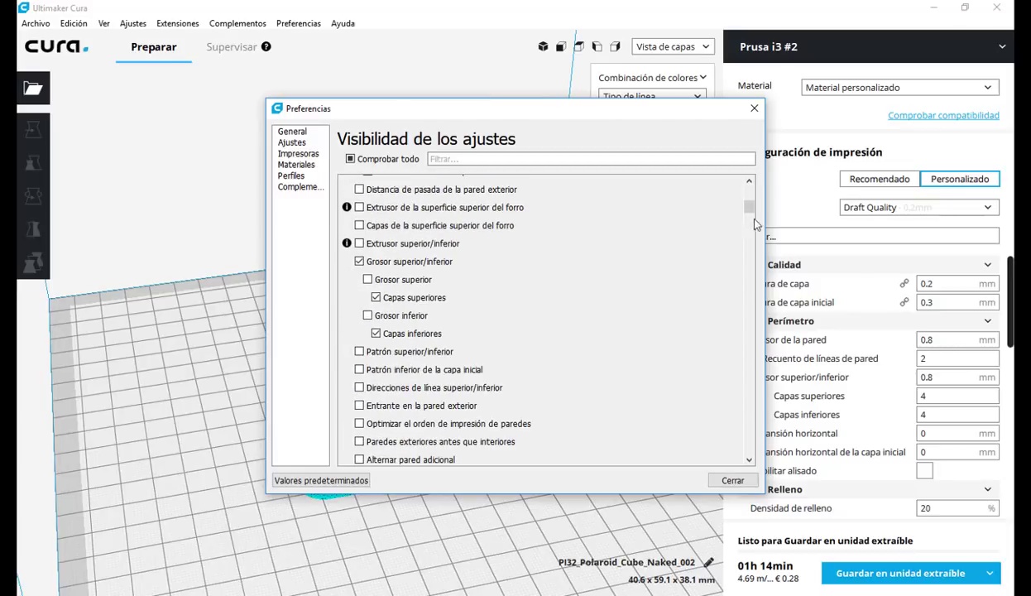
{"action": "left_click_drag", "start_coordinate": [748, 209], "coordinate": [751, 415]}
{"action": "left_click", "coordinate": [754, 108]}
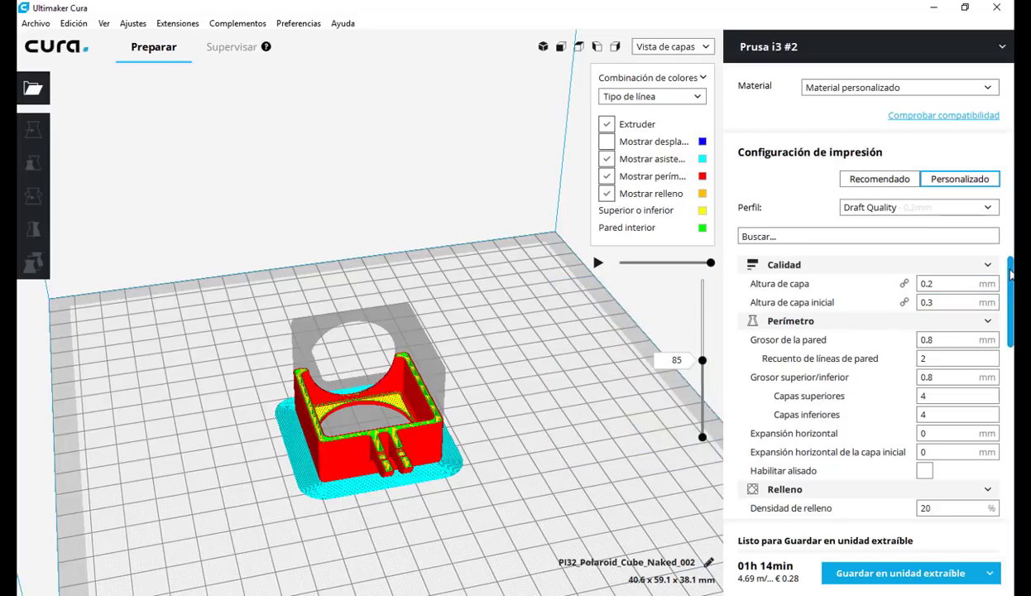
Try a wall thickness (Grosor de la pared) of 1.2 mm and inspect the resulting wall lines from overhead.
{"action": "mouse_move", "coordinate": [762, 283]}
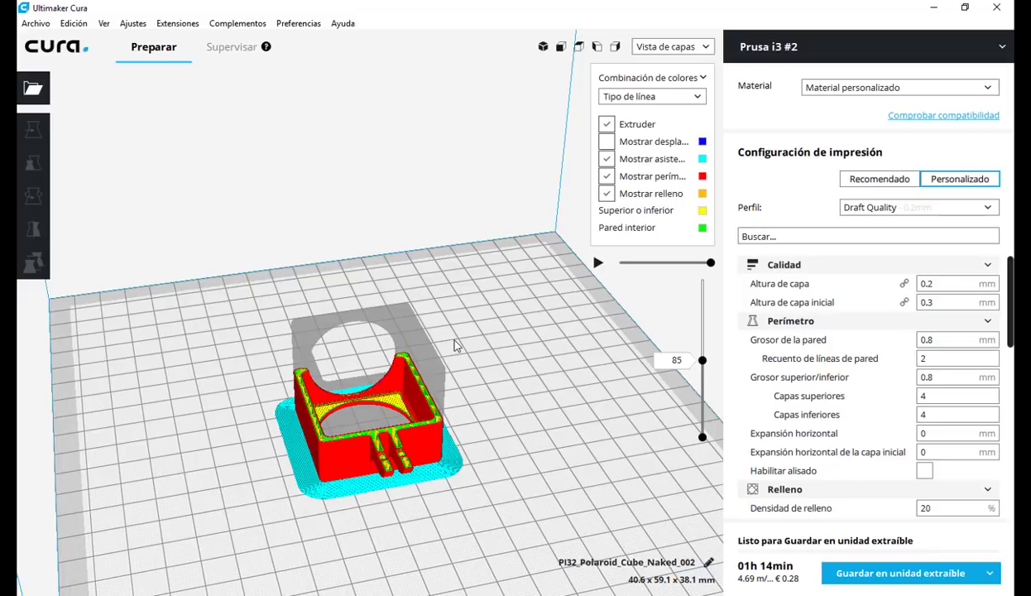
{"action": "mouse_move", "coordinate": [763, 348]}
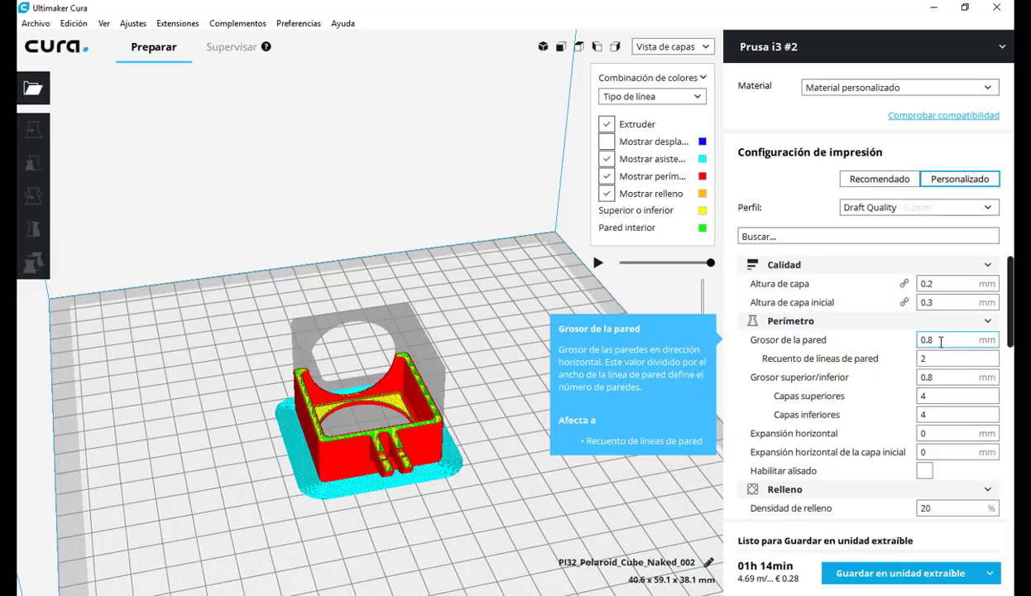
{"action": "left_click", "coordinate": [926, 358]}
{"action": "double_click", "coordinate": [940, 339]}
{"action": "type", "text": "1"}
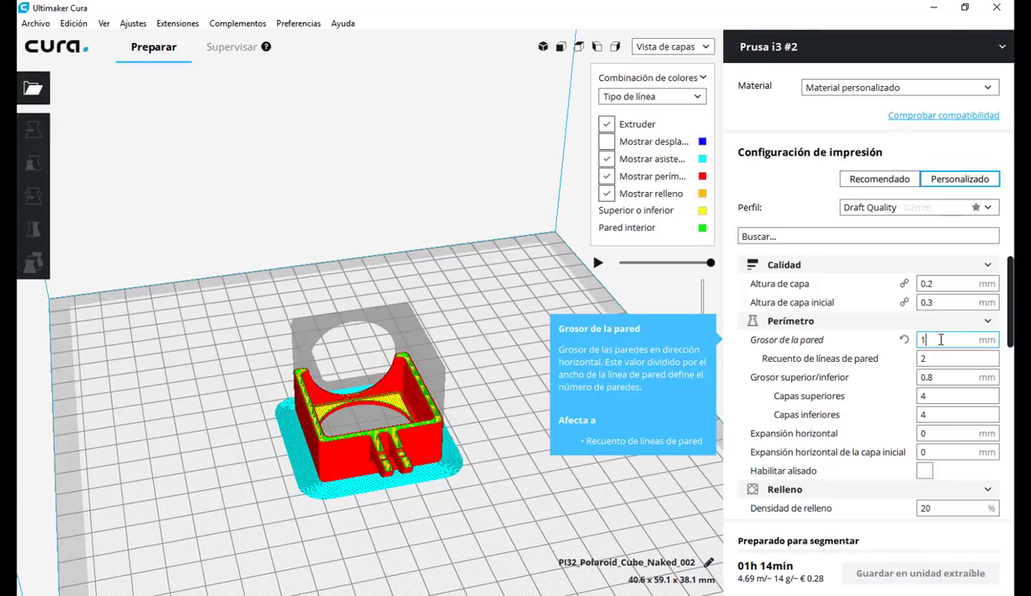
{"action": "type", "text": ".2"}
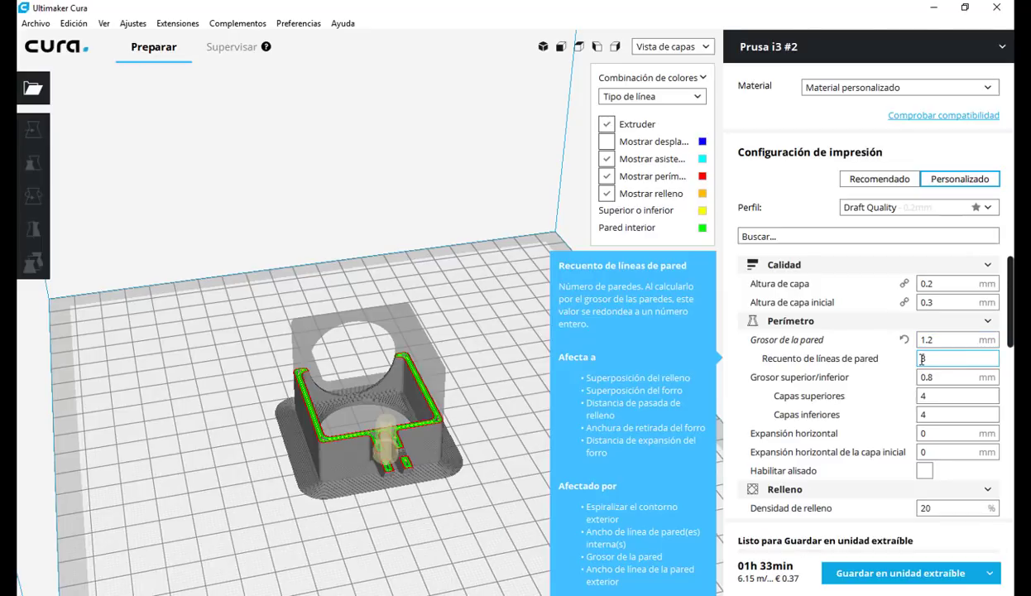
{"action": "scroll", "coordinate": [474, 441], "scroll_direction": "up", "scroll_amount": 4}
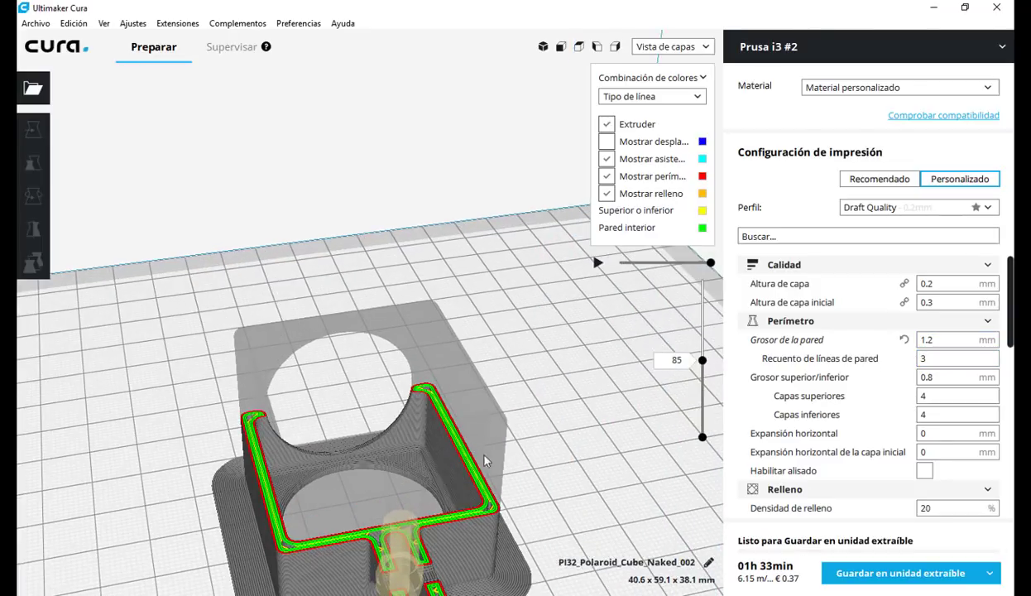
{"action": "right_click_drag", "start_coordinate": [486, 460], "coordinate": [481, 530]}
{"action": "scroll", "coordinate": [481, 493], "scroll_direction": "up", "scroll_amount": 5}
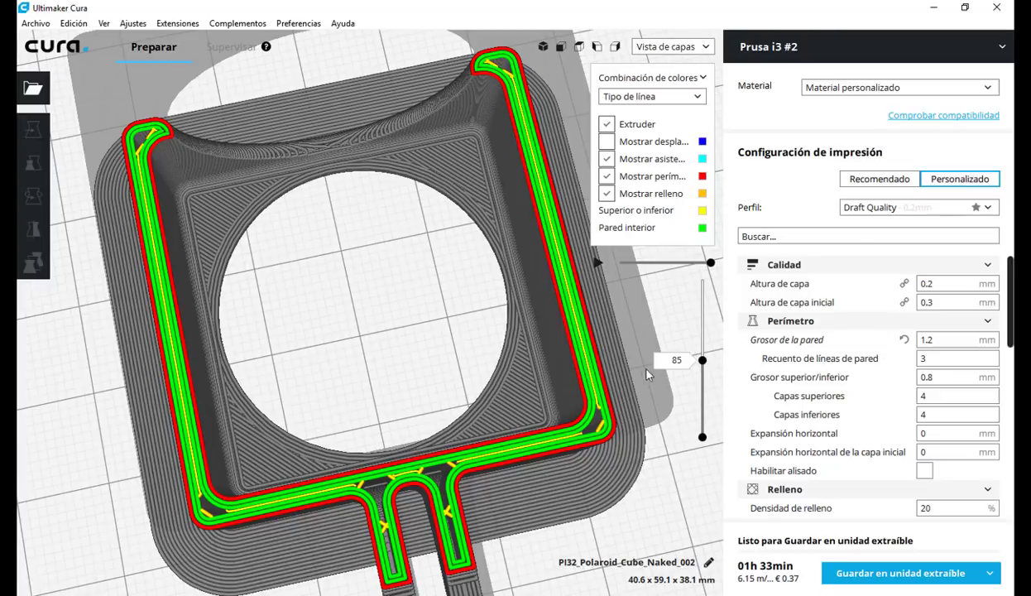
Set Grosor de la pared back to 0.8 mm and Grosor superior/inferior to 0.6 mm.
{"action": "double_click", "coordinate": [952, 341]}
{"action": "type", "text": "0."}
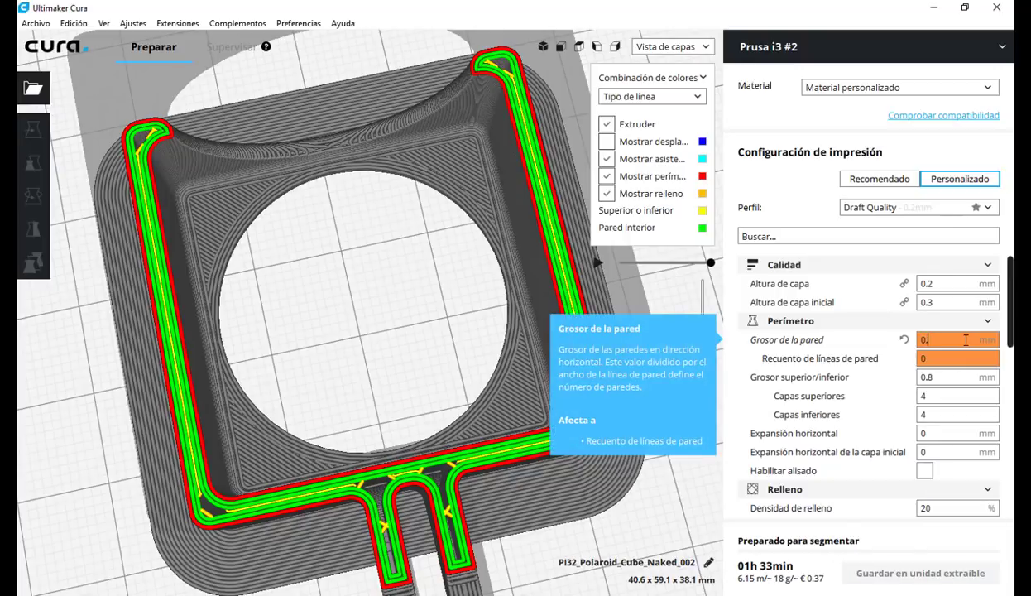
{"action": "type", "text": "8"}
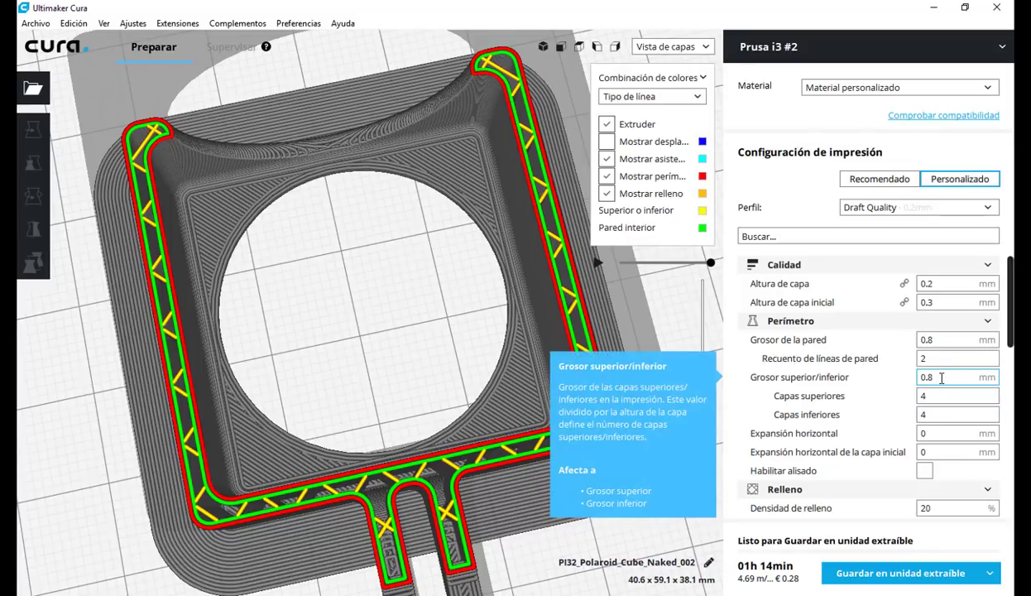
{"action": "double_click", "coordinate": [941, 378]}
{"action": "type", "text": "0.6"}
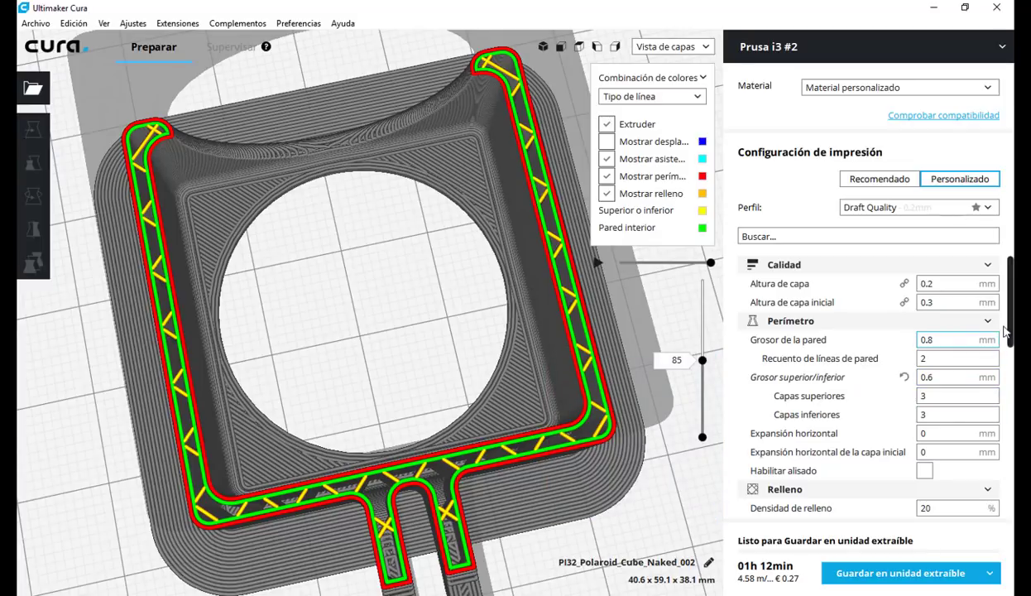
Enable ironing (Habilitar alisado) and view the Patrón de alisado options, keeping Zigzag.
{"action": "scroll", "coordinate": [983, 311], "scroll_direction": "down", "scroll_amount": 3}
{"action": "scroll", "coordinate": [983, 331], "scroll_direction": "down", "scroll_amount": 2}
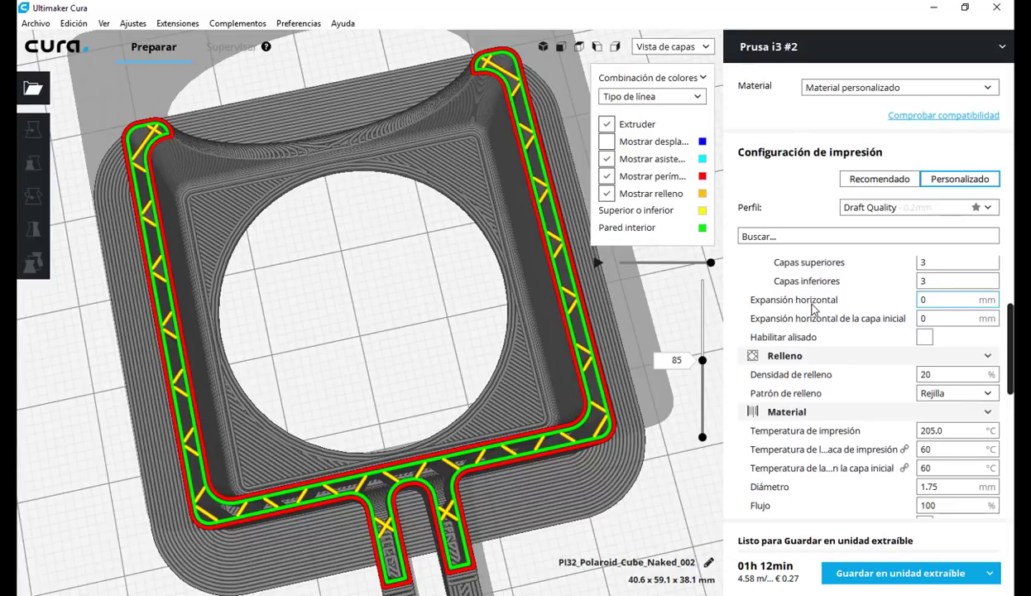
{"action": "mouse_move", "coordinate": [830, 305]}
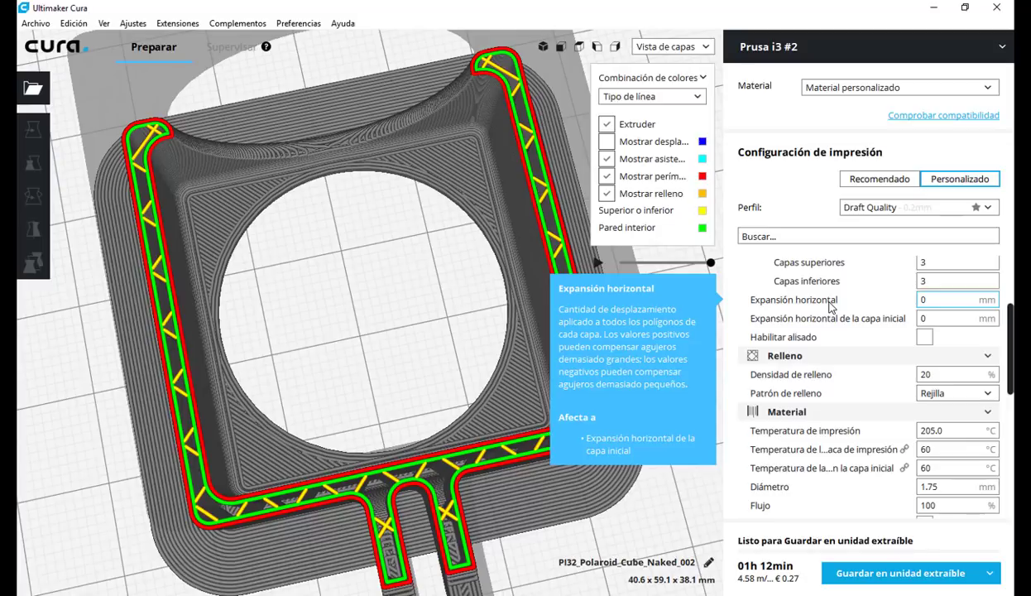
{"action": "mouse_move", "coordinate": [936, 304]}
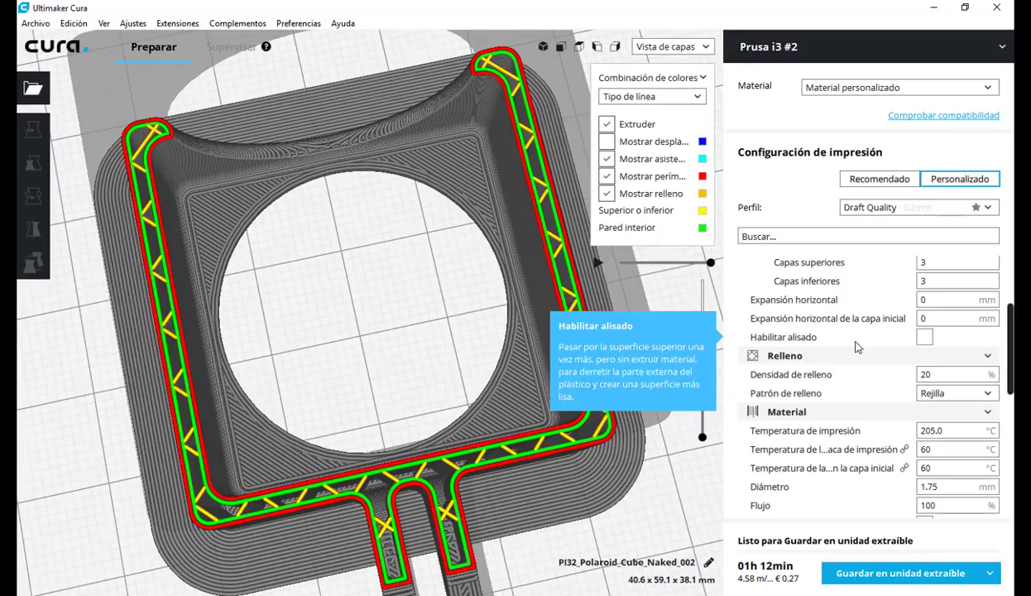
{"action": "left_click", "coordinate": [924, 338]}
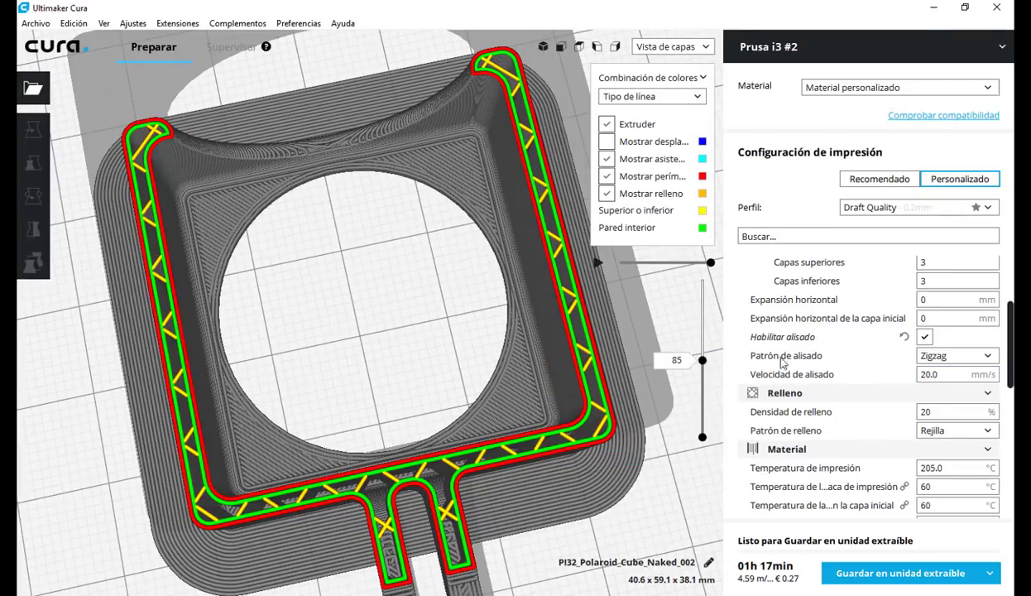
{"action": "left_click", "coordinate": [992, 359]}
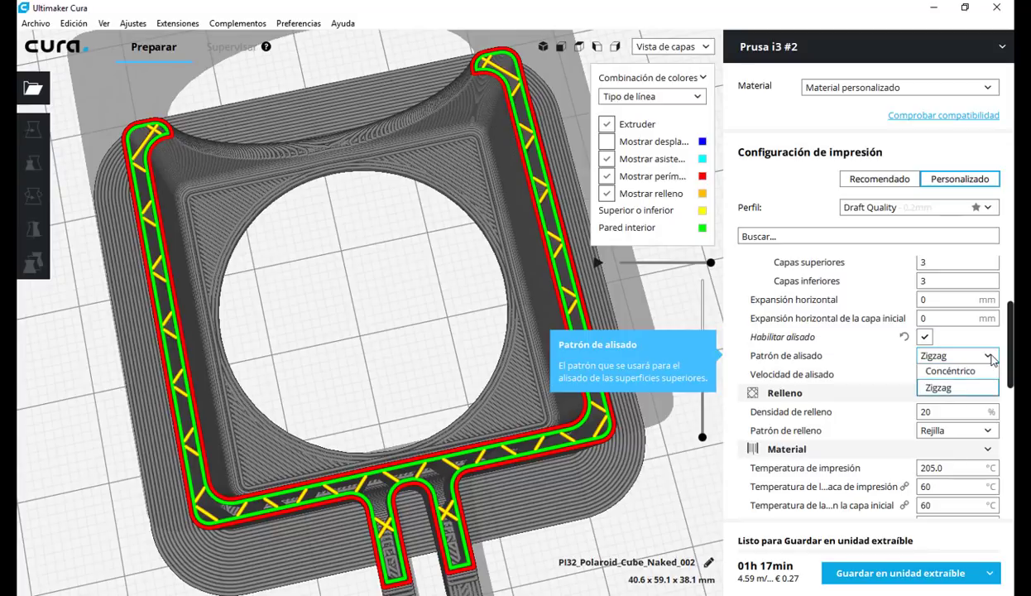
{"action": "left_click", "coordinate": [992, 358]}
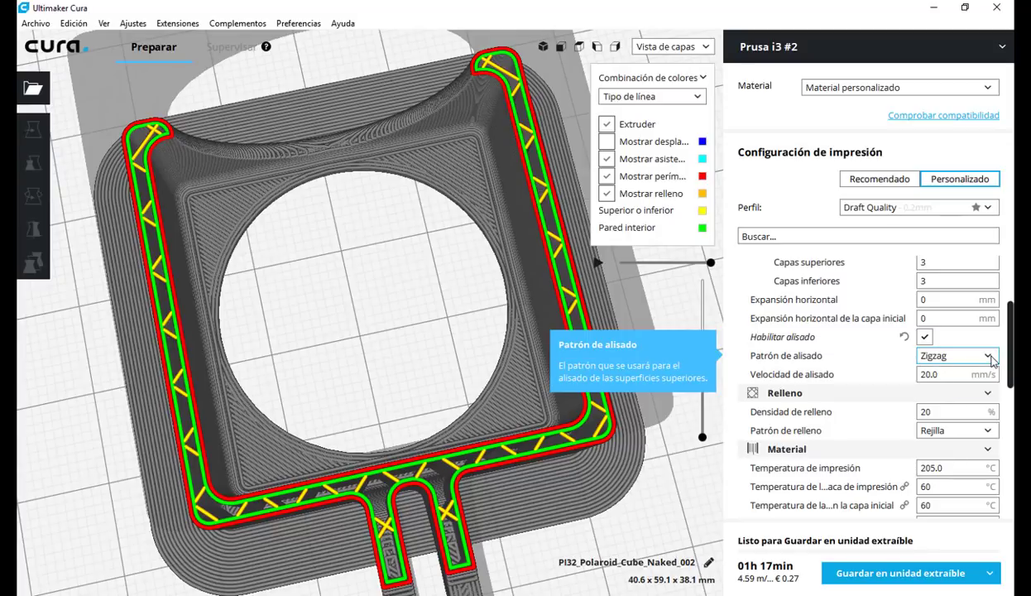
Set the infill density (Densidad de relleno) to 50% and check the print time and material cost breakdowns.
{"action": "scroll", "coordinate": [1009, 361], "scroll_direction": "down", "scroll_amount": 3}
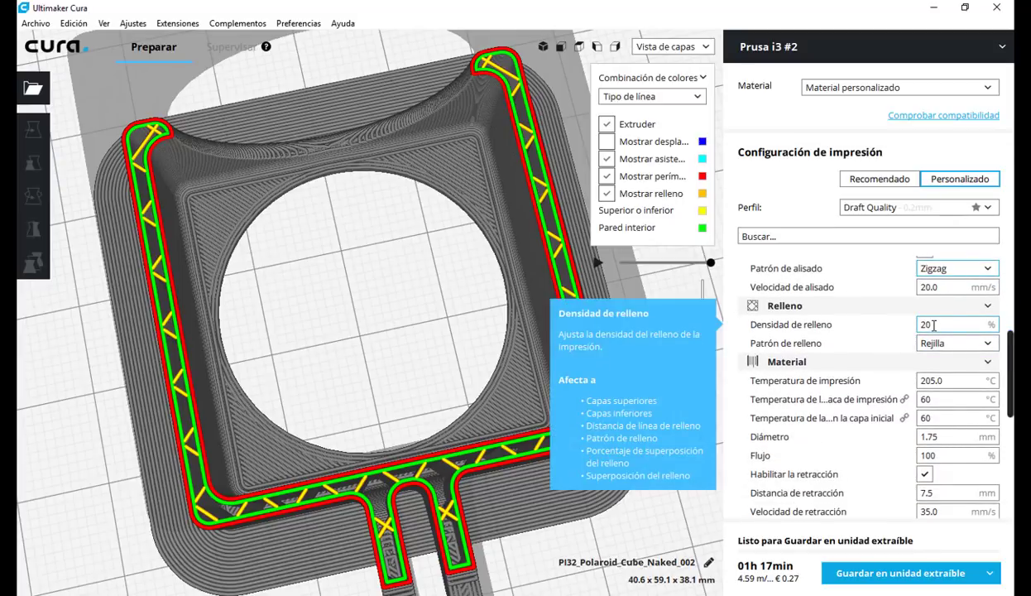
{"action": "scroll", "coordinate": [933, 325], "scroll_direction": "down", "scroll_amount": 2}
{"action": "scroll", "coordinate": [935, 327], "scroll_direction": "up", "scroll_amount": 2}
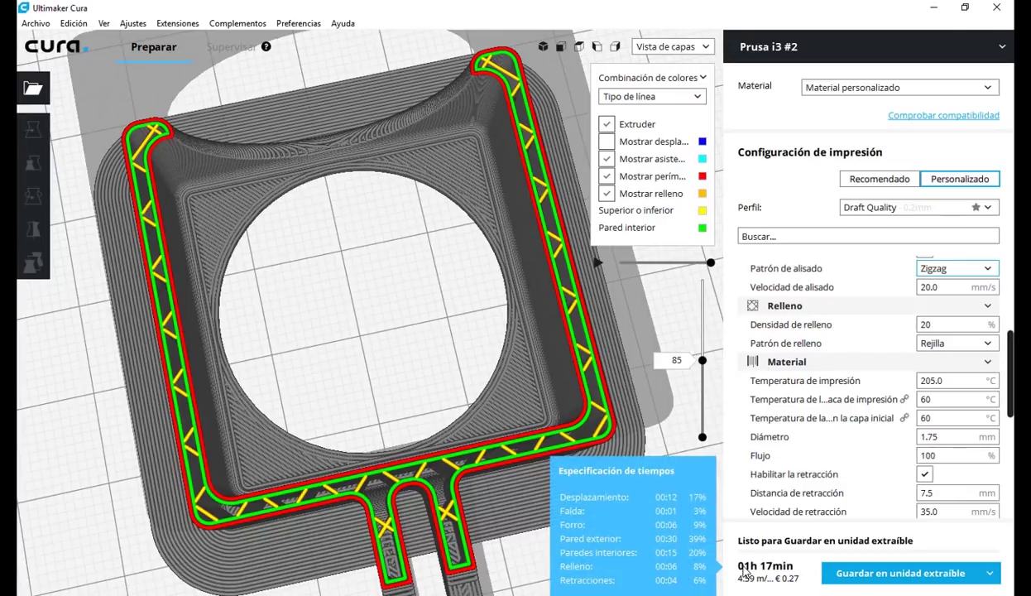
{"action": "mouse_move", "coordinate": [797, 583]}
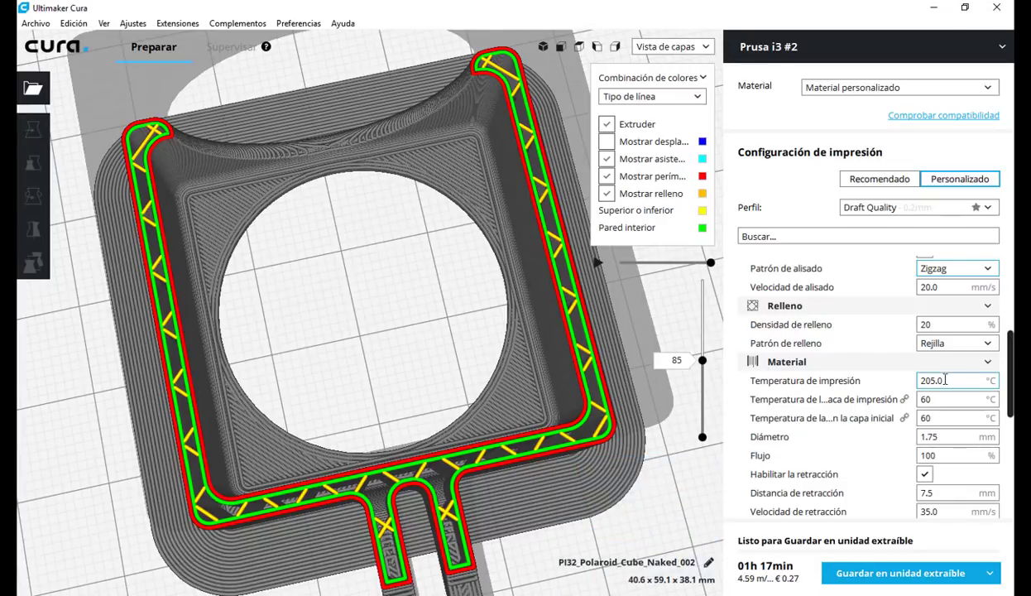
{"action": "mouse_move", "coordinate": [939, 321]}
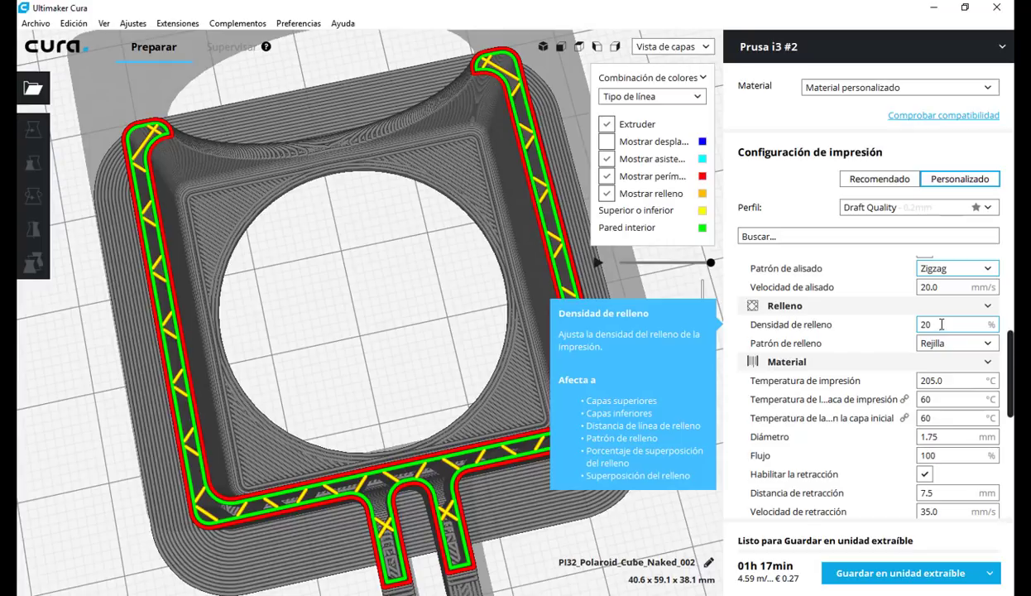
{"action": "double_click", "coordinate": [935, 324]}
{"action": "type", "text": "50"}
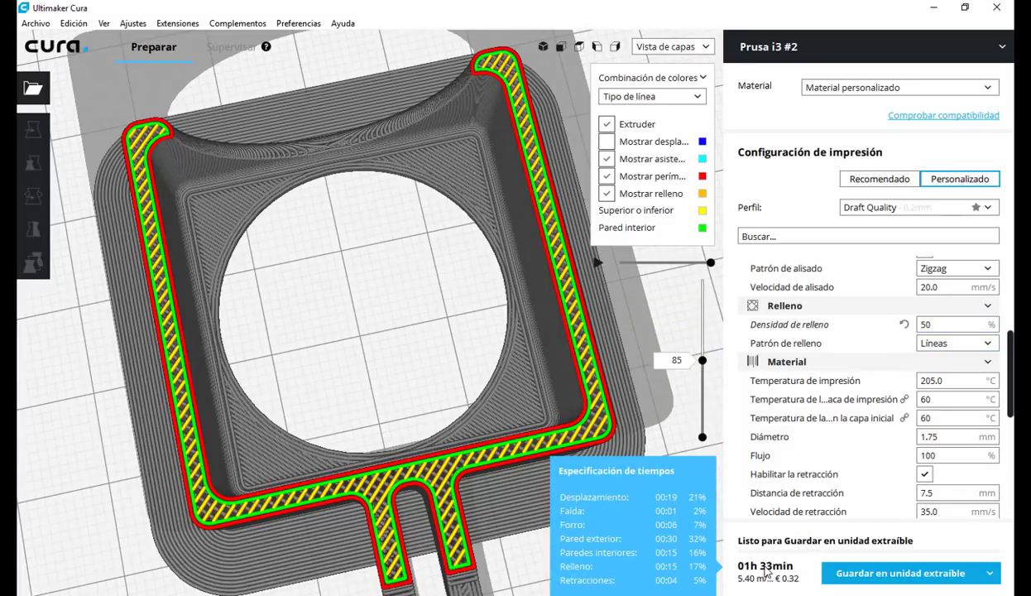
{"action": "mouse_move", "coordinate": [786, 579]}
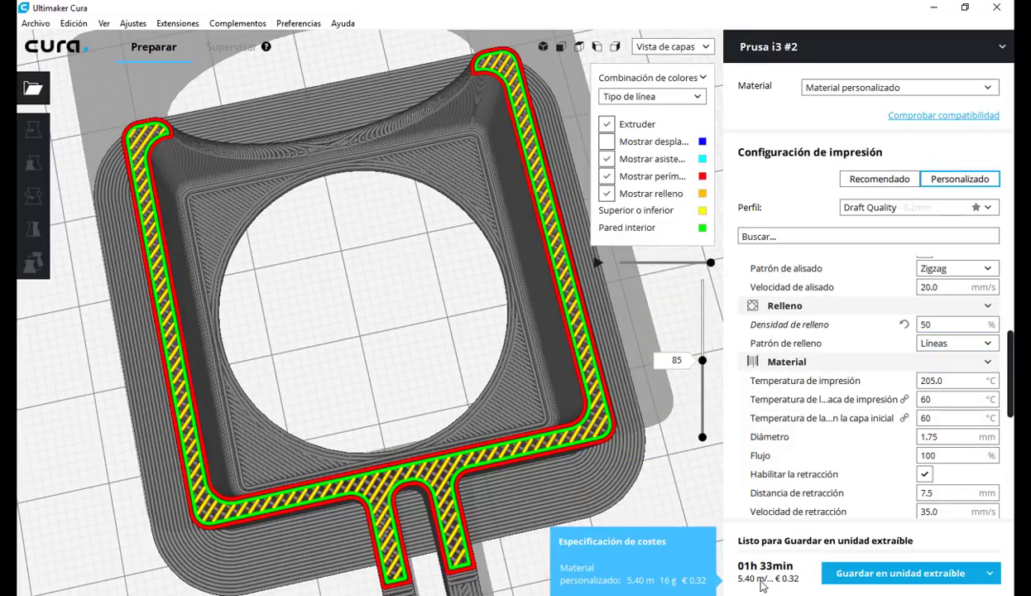
Show layer 52 in the layer view and set the infill density (Densidad de relleno) to 100%.
{"action": "mouse_move", "coordinate": [858, 327]}
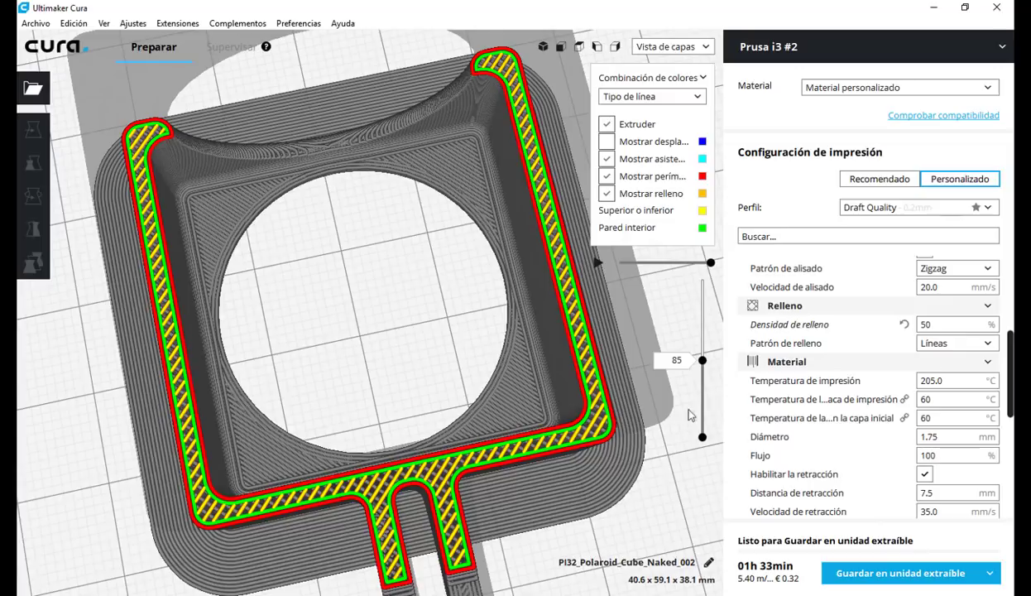
{"action": "mouse_move", "coordinate": [703, 370]}
{"action": "left_mouse_down"}
{"action": "mouse_move", "coordinate": [704, 421]}
{"action": "mouse_move", "coordinate": [701, 385]}
{"action": "left_mouse_up"}
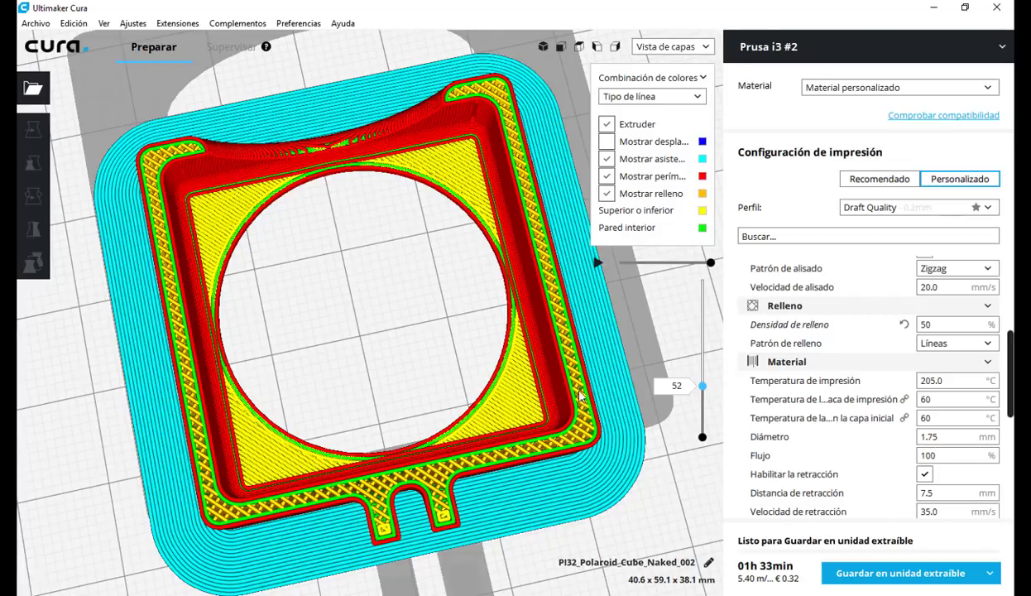
{"action": "double_click", "coordinate": [946, 320]}
{"action": "type", "text": "100"}
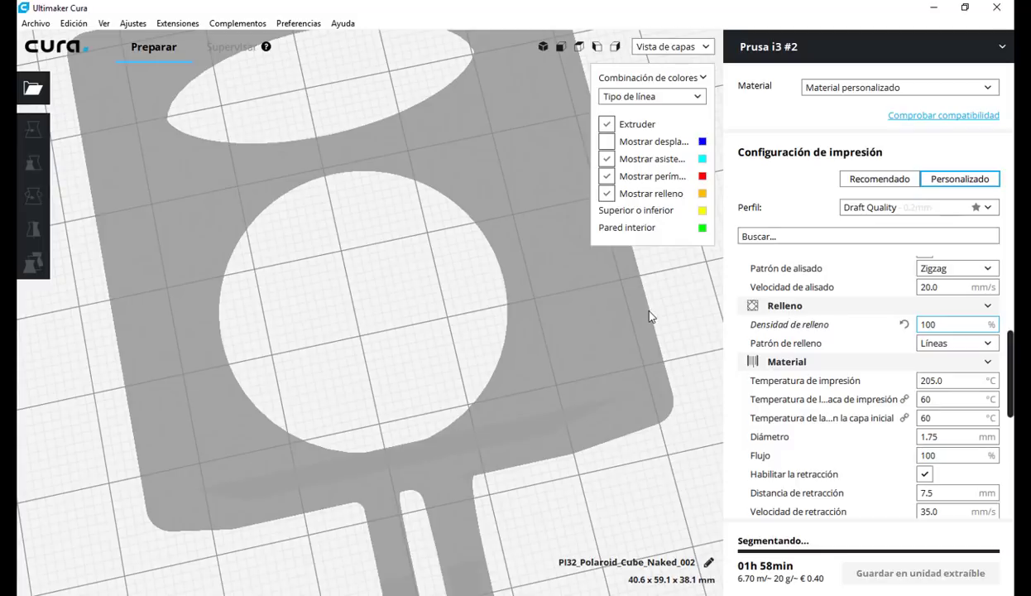
{"action": "scroll", "coordinate": [583, 298], "scroll_direction": "up", "scroll_amount": 3}
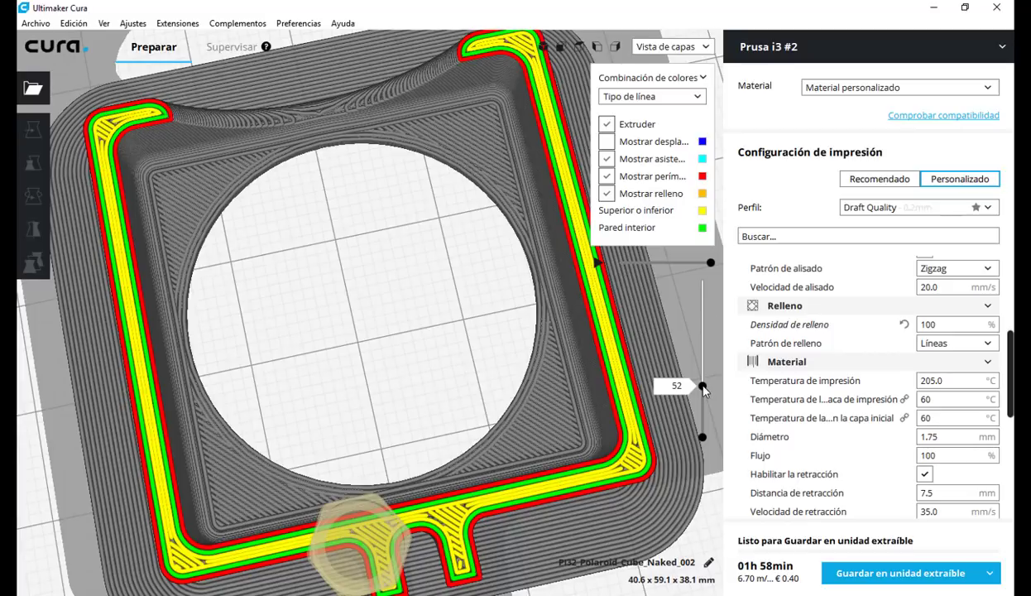
{"action": "scroll", "coordinate": [703, 386], "scroll_direction": "down", "scroll_amount": 1}
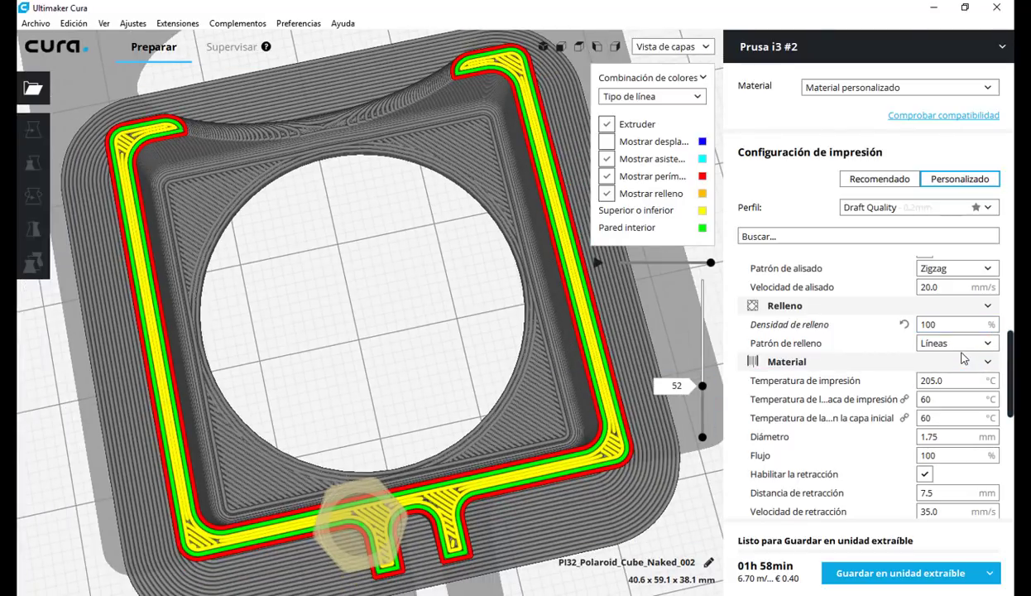
Review the infill patterns (Patrón de relleno) and choose Triángulos.
{"action": "mouse_move", "coordinate": [931, 345]}
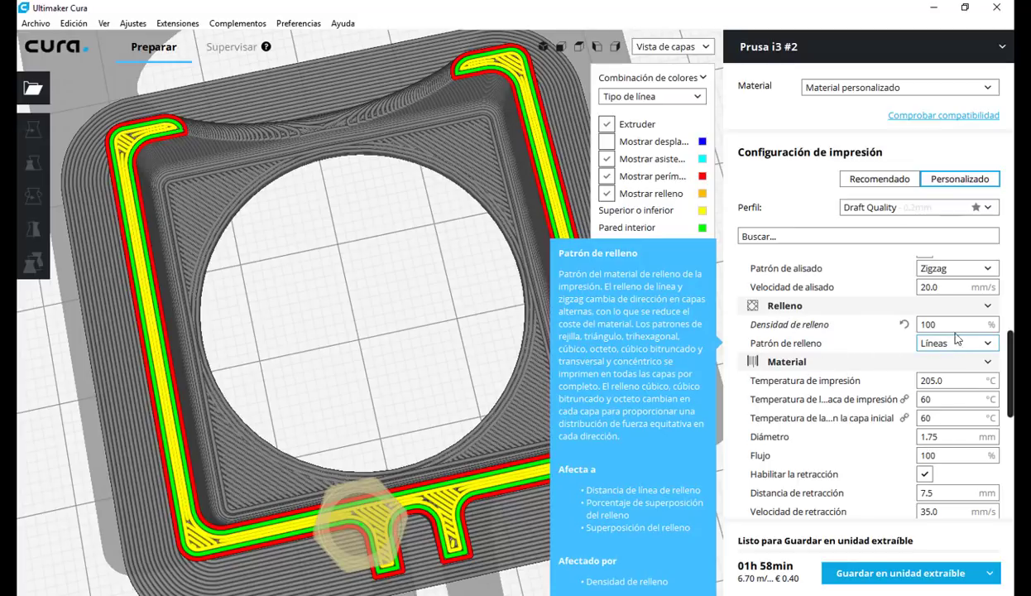
{"action": "left_click", "coordinate": [988, 344]}
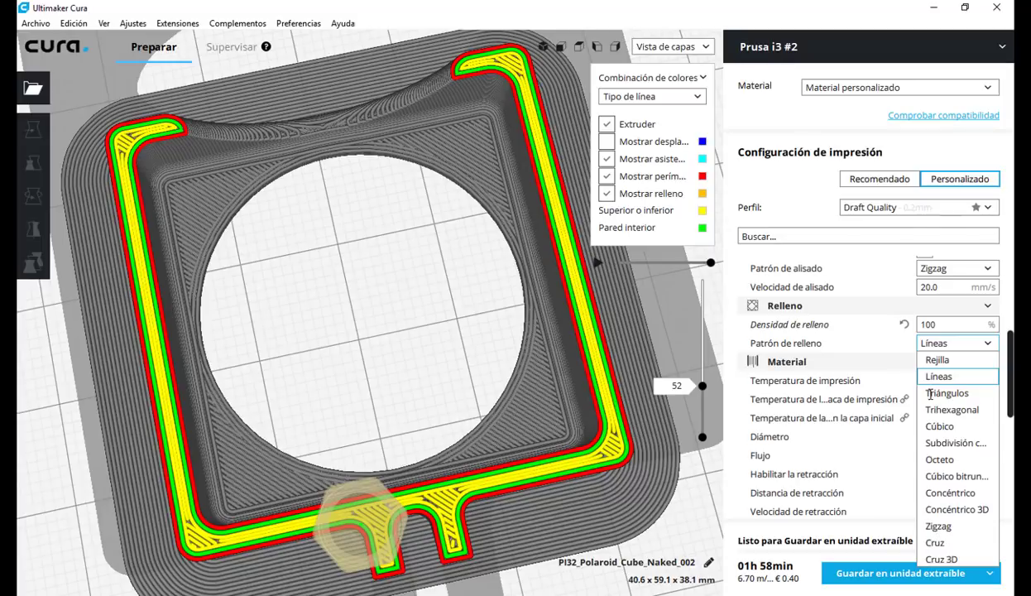
{"action": "scroll", "coordinate": [809, 405], "scroll_direction": "down", "scroll_amount": 3}
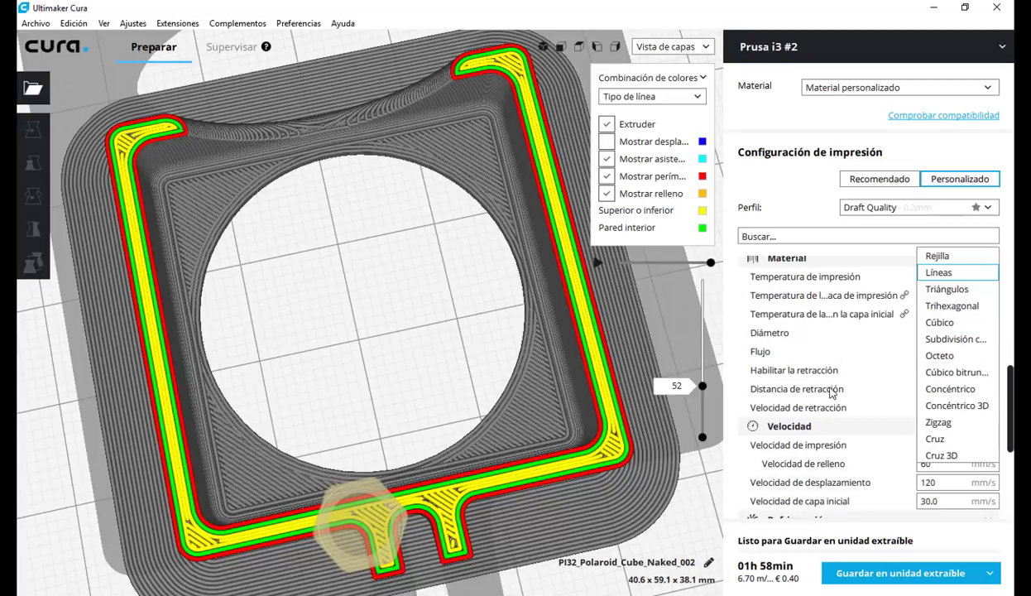
{"action": "scroll", "coordinate": [819, 372], "scroll_direction": "up", "scroll_amount": 1}
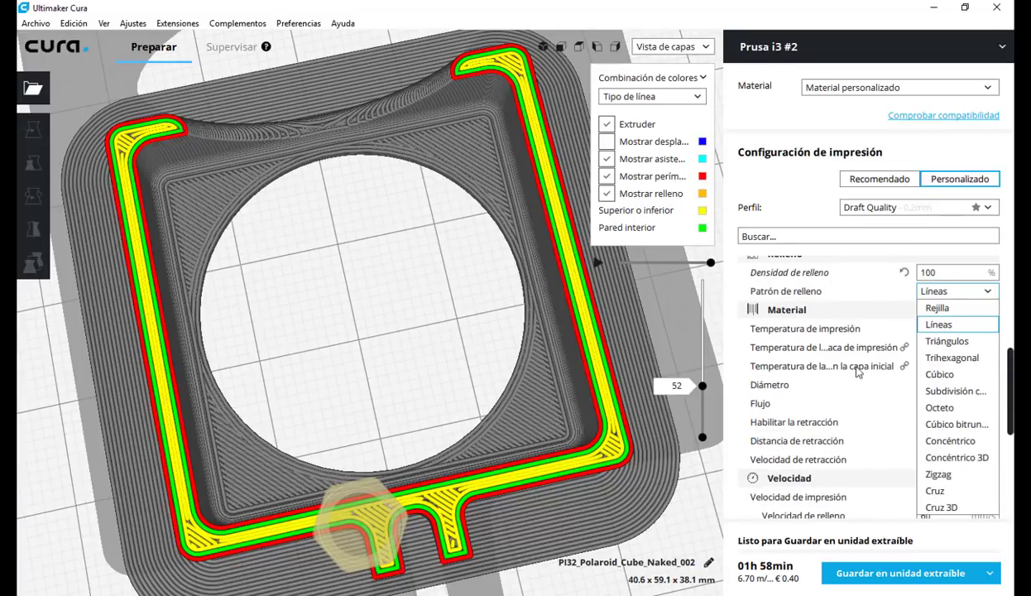
{"action": "left_click", "coordinate": [922, 337]}
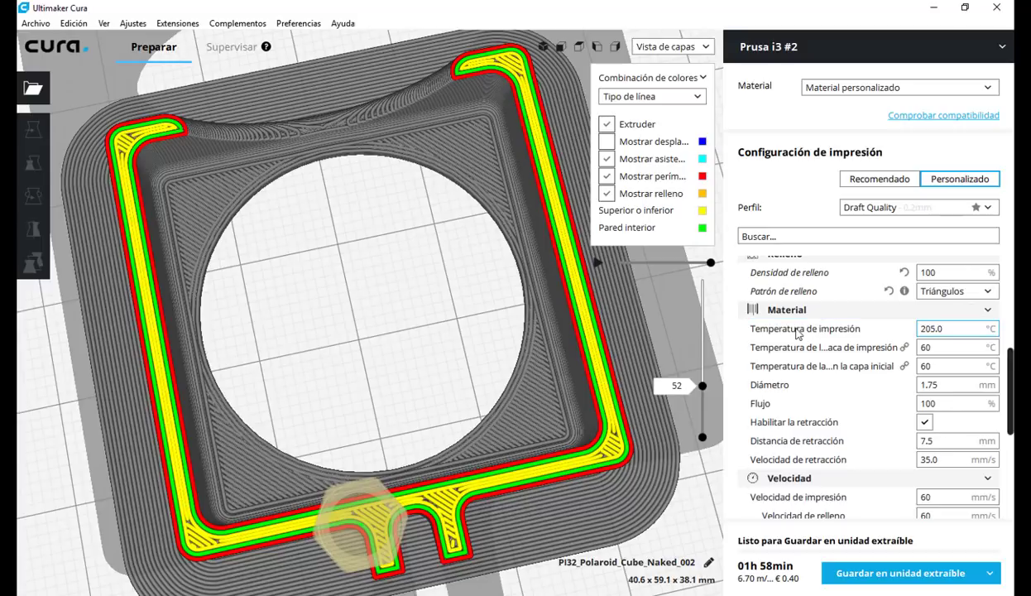
Review the Material settings for print temperature, filament diameter and retraction distance.
{"action": "mouse_move", "coordinate": [768, 333]}
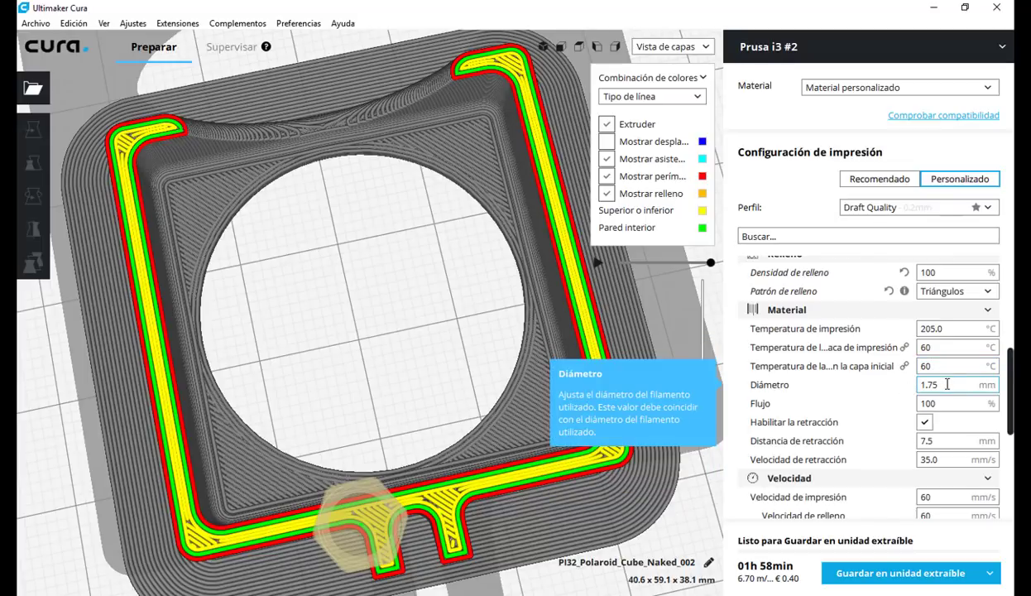
{"action": "scroll", "coordinate": [923, 383], "scroll_direction": "down", "scroll_amount": 1}
{"action": "left_click", "coordinate": [932, 332]}
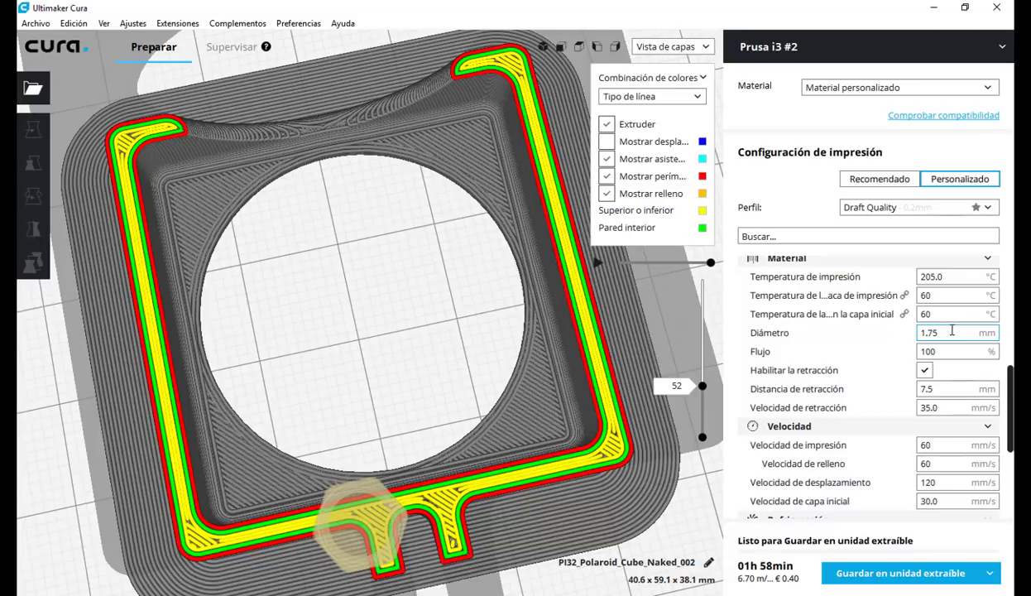
{"action": "mouse_move", "coordinate": [951, 330]}
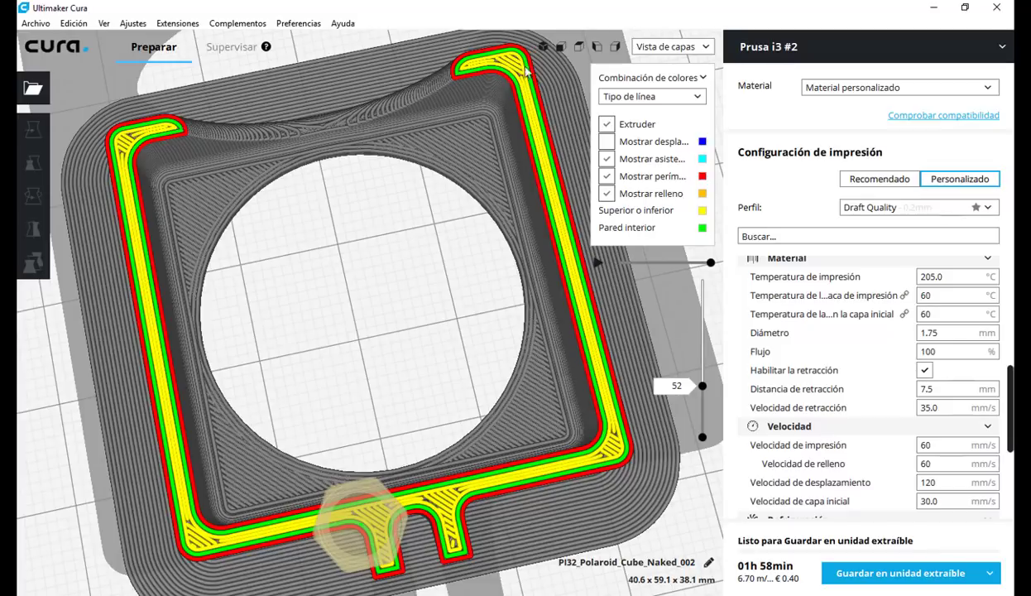
{"action": "mouse_move", "coordinate": [947, 390]}
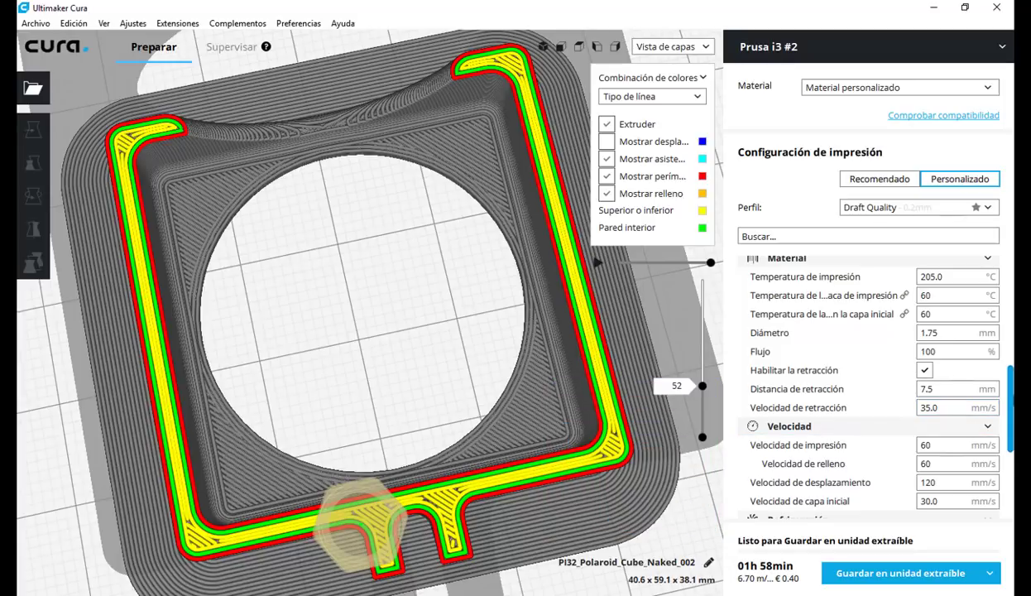
Set the print speed (Velocidad de impresión) to 50 mm/s and the infill speed (Velocidad de relleno) to 75 mm/s.
{"action": "scroll", "coordinate": [1009, 395], "scroll_direction": "down", "scroll_amount": 3}
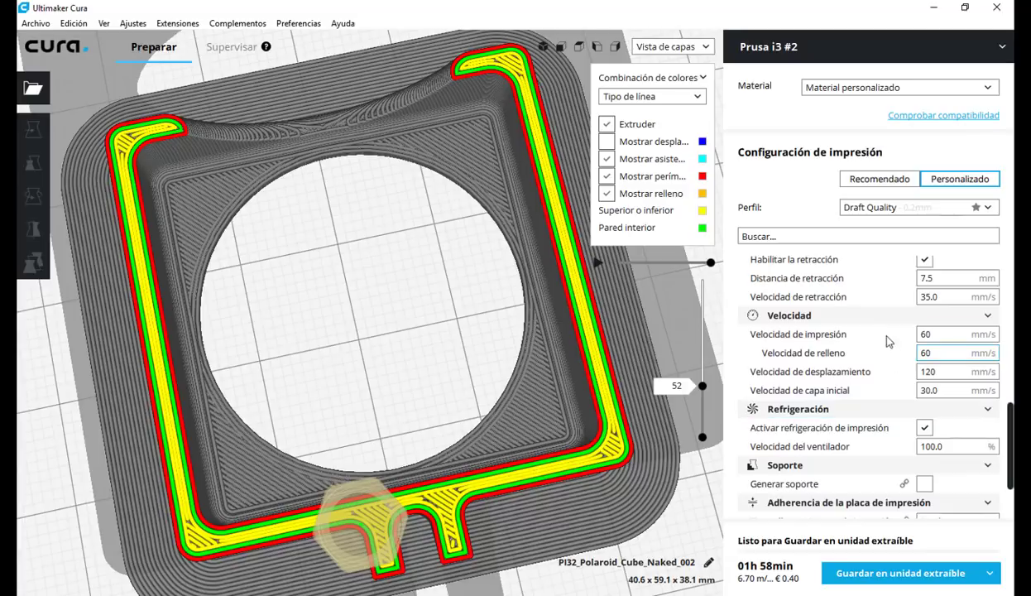
{"action": "left_click", "coordinate": [940, 333]}
{"action": "type", "text": "5"}
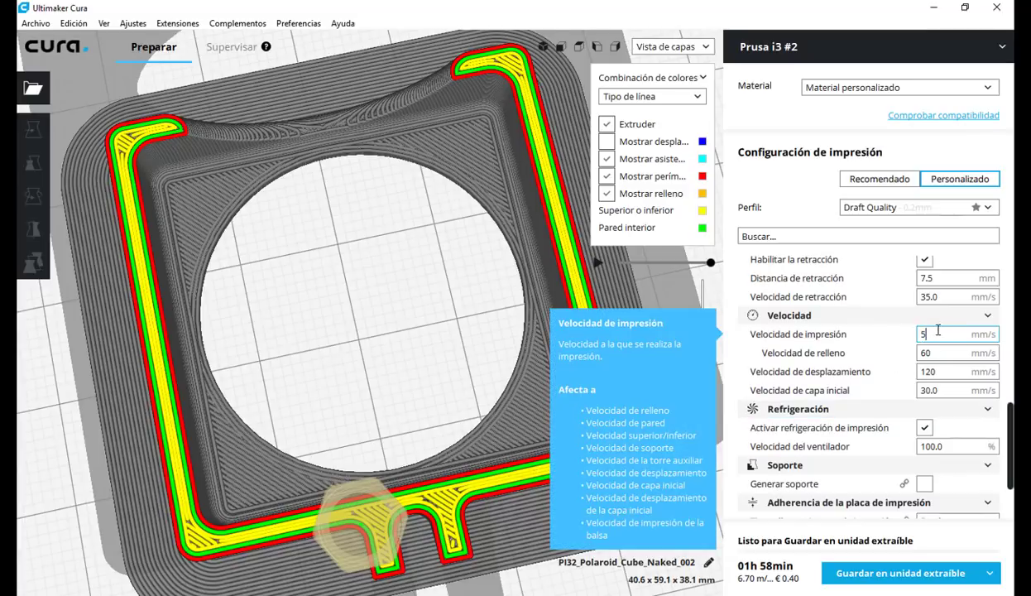
{"action": "type", "text": "0"}
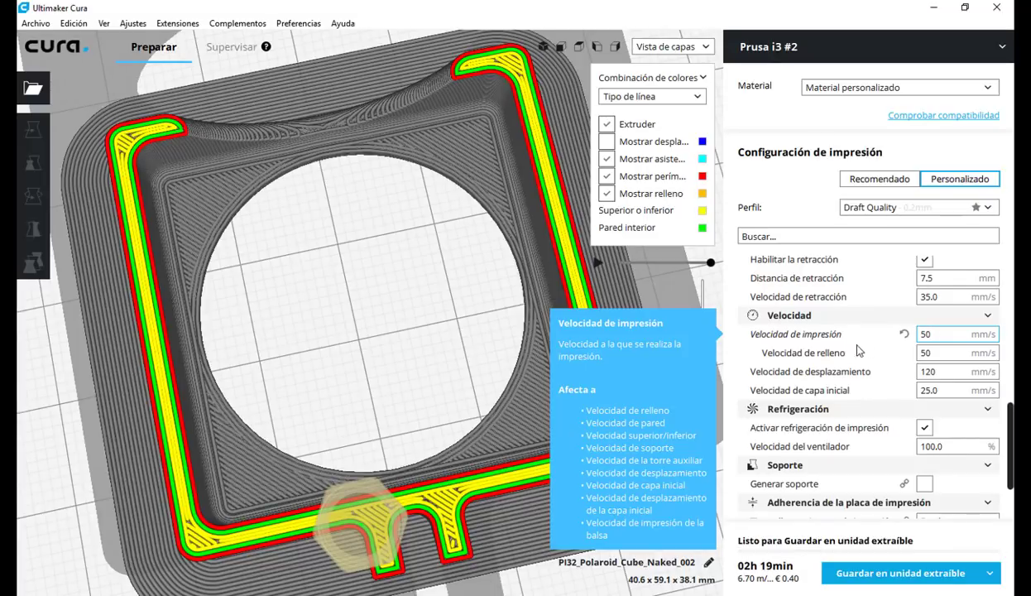
{"action": "double_click", "coordinate": [937, 351]}
{"action": "type", "text": "7"}
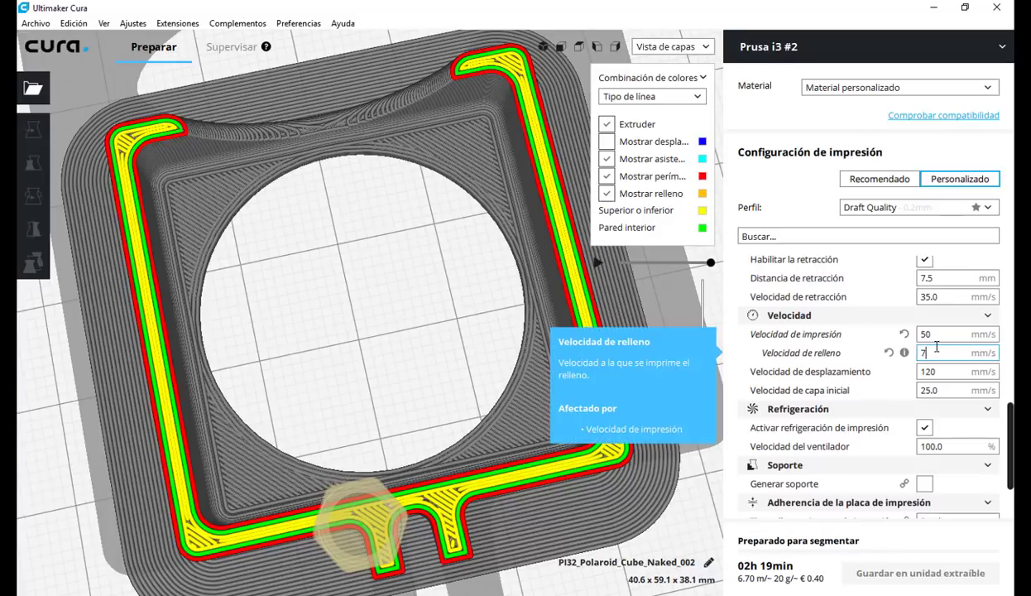
{"action": "type", "text": "5"}
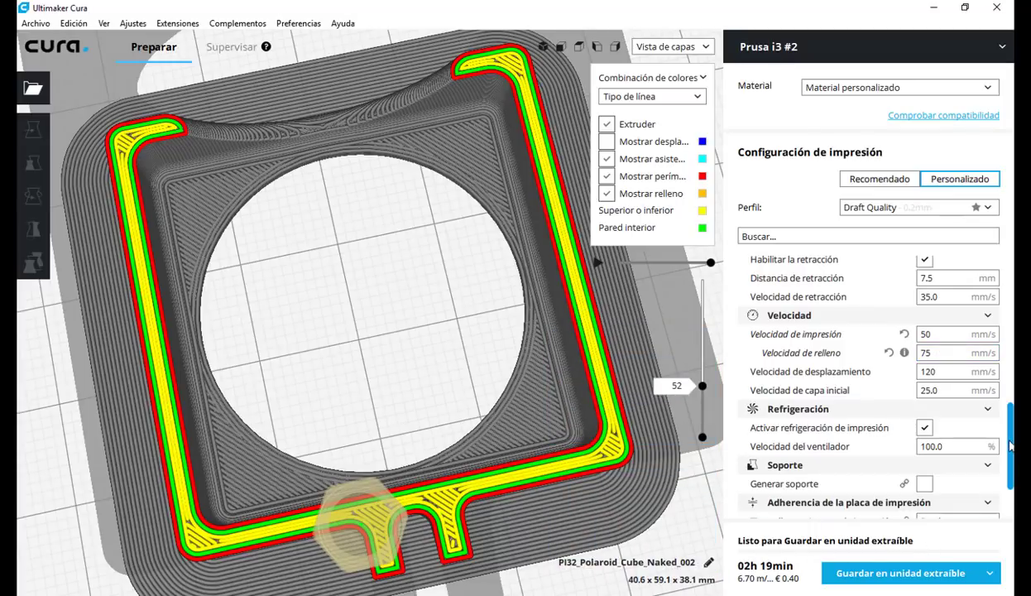
Review the Refrigeración settings for print cooling and fan speed (Velocidad del ventilador).
{"action": "mouse_move", "coordinate": [1009, 445]}
{"action": "left_mouse_down"}
{"action": "mouse_move", "coordinate": [1010, 435]}
{"action": "mouse_move", "coordinate": [1011, 452]}
{"action": "left_mouse_up"}
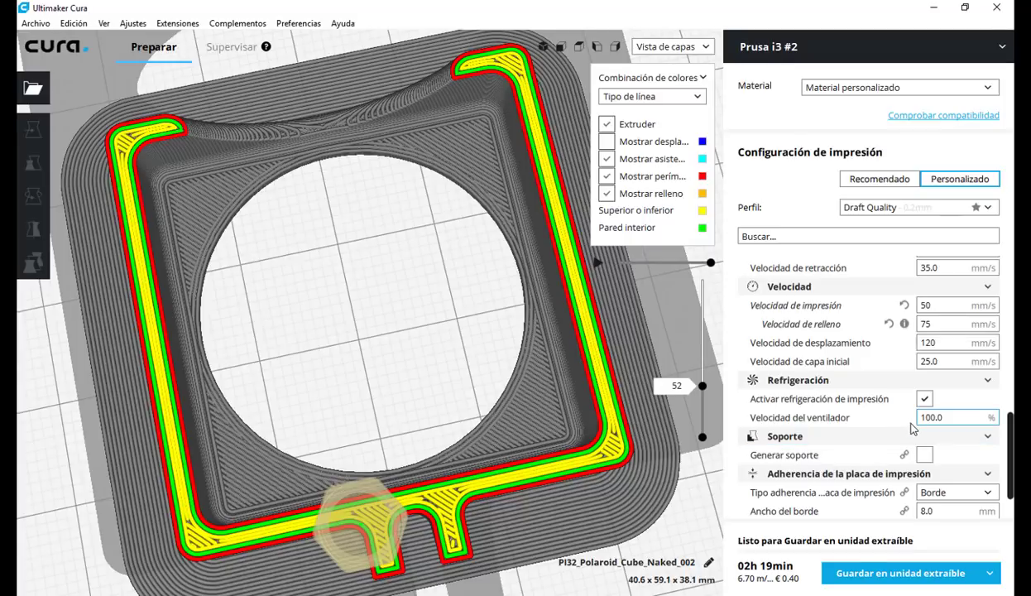
{"action": "mouse_move", "coordinate": [915, 428]}
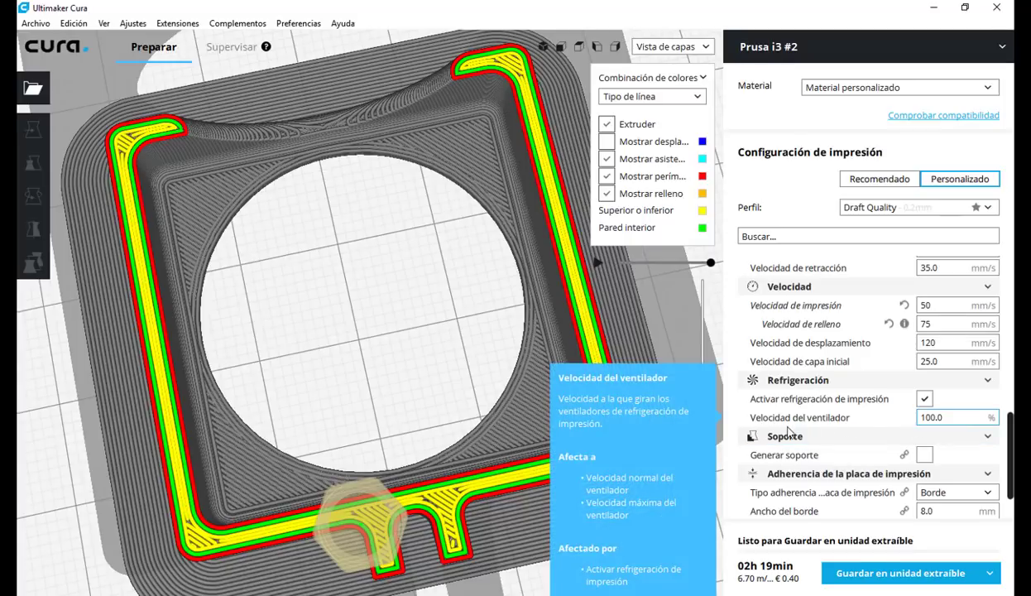
{"action": "mouse_move", "coordinate": [926, 400]}
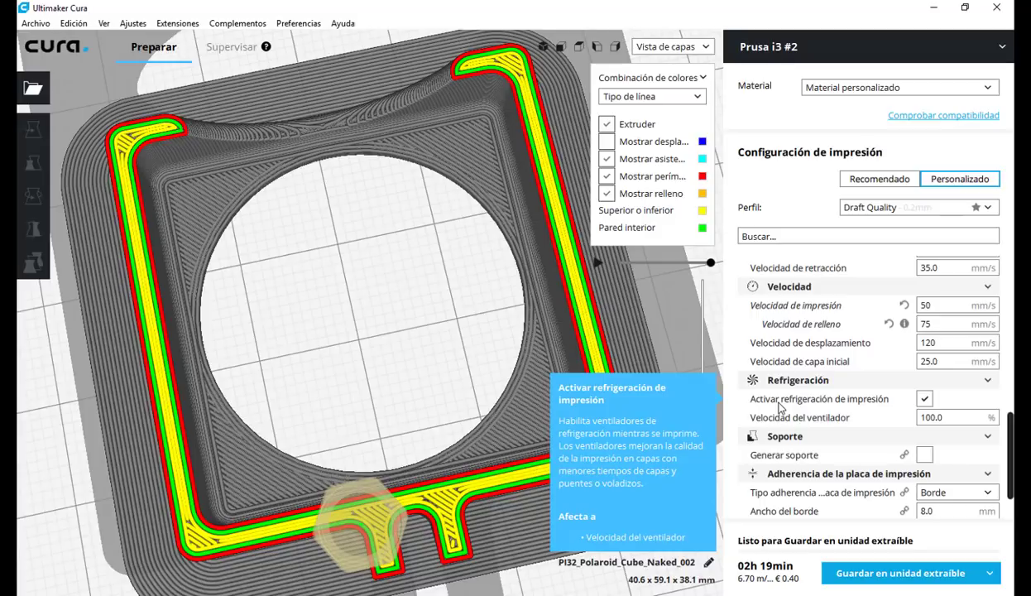
{"action": "left_click", "coordinate": [933, 415]}
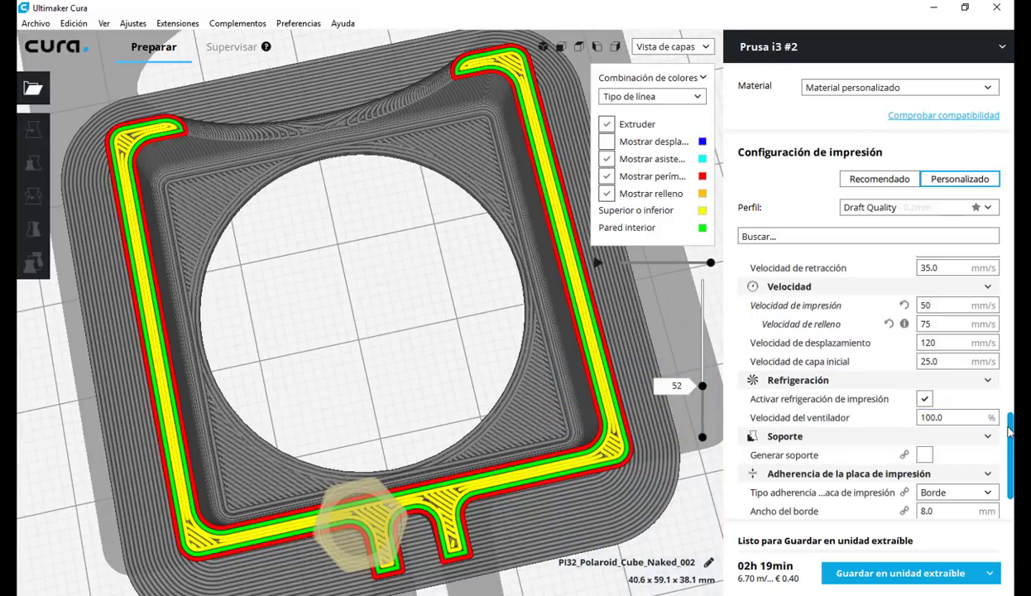
Enable support generation (Generar soporte) and view the Colocación del soporte options.
{"action": "scroll", "coordinate": [776, 427], "scroll_direction": "down", "scroll_amount": 2}
{"action": "scroll", "coordinate": [861, 381], "scroll_direction": "down", "scroll_amount": 1}
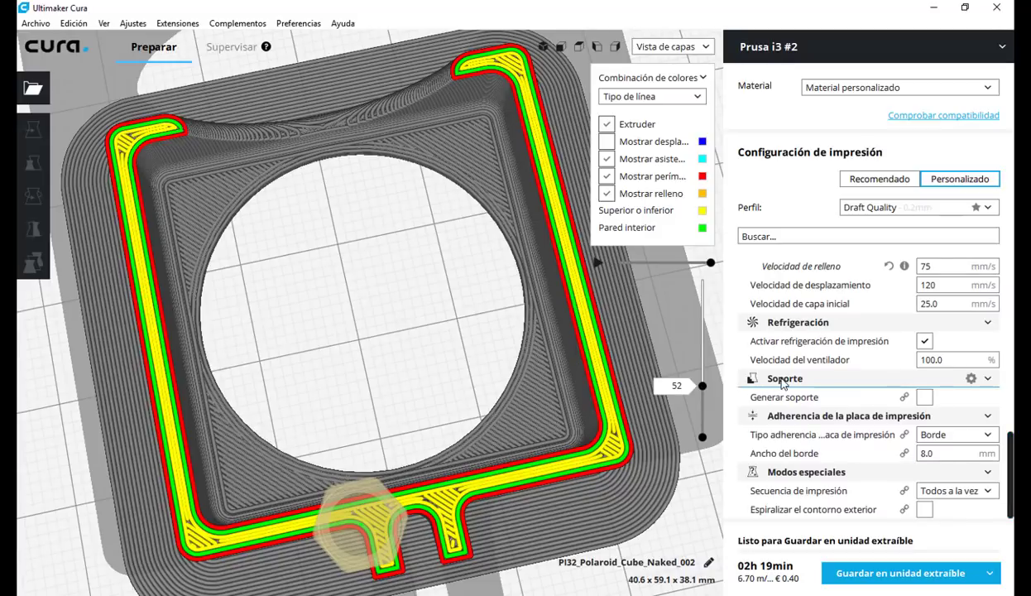
{"action": "mouse_move", "coordinate": [776, 406]}
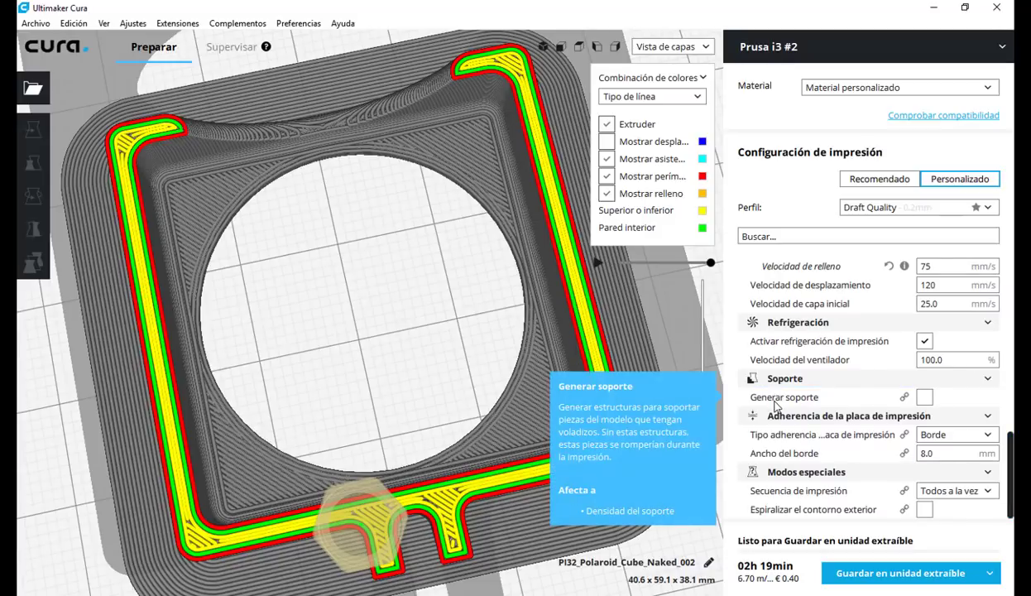
{"action": "left_click", "coordinate": [924, 398]}
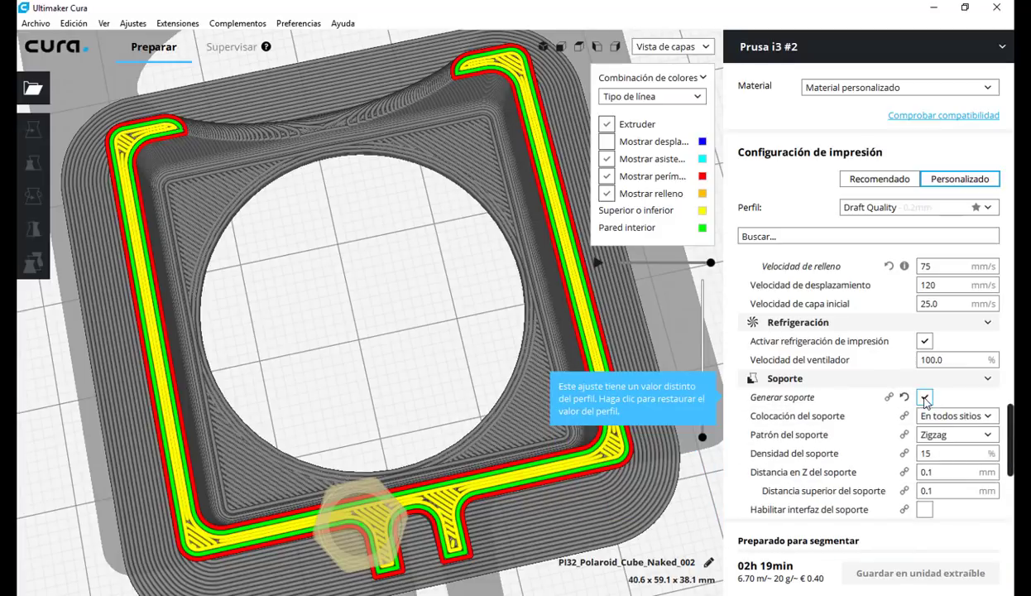
{"action": "scroll", "coordinate": [877, 376], "scroll_direction": "down", "scroll_amount": 3}
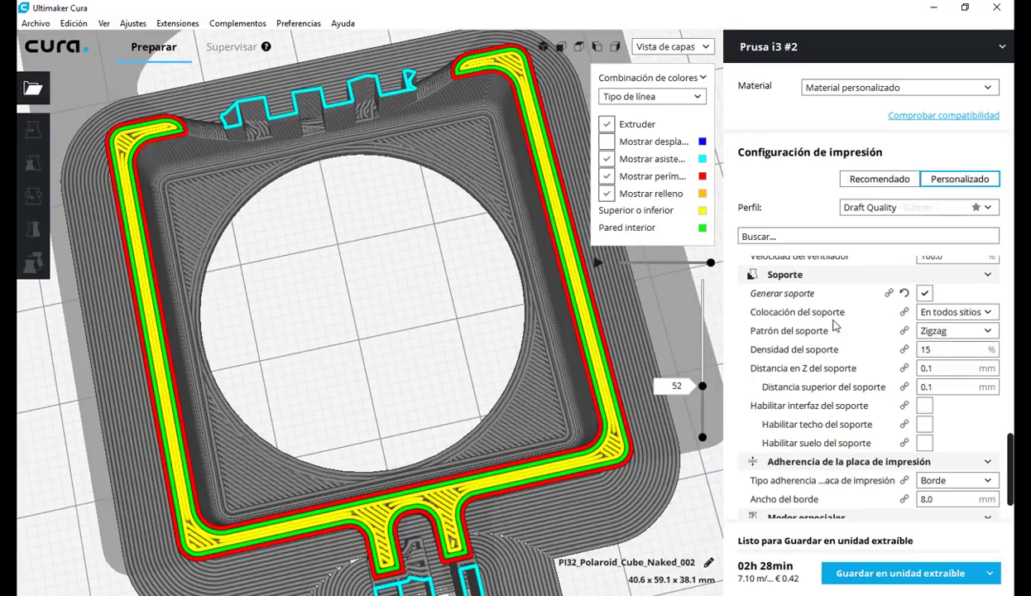
{"action": "left_click", "coordinate": [989, 313]}
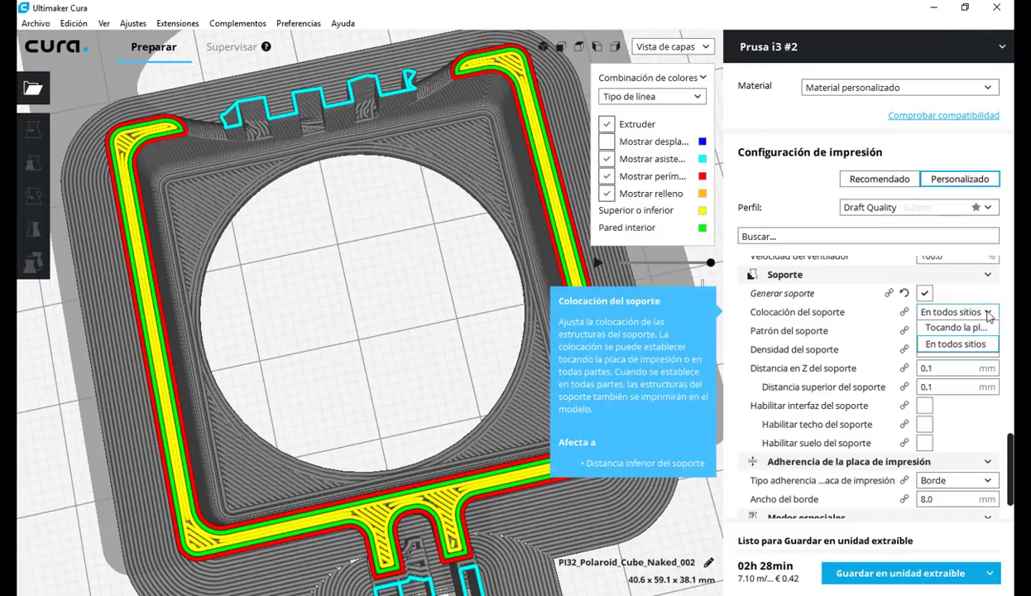
Rotate the Polaroid Cube model a quarter turn about its Y axis with the Rotate tool and deselect it.
{"action": "scroll", "coordinate": [651, 389], "scroll_direction": "down", "scroll_amount": 4}
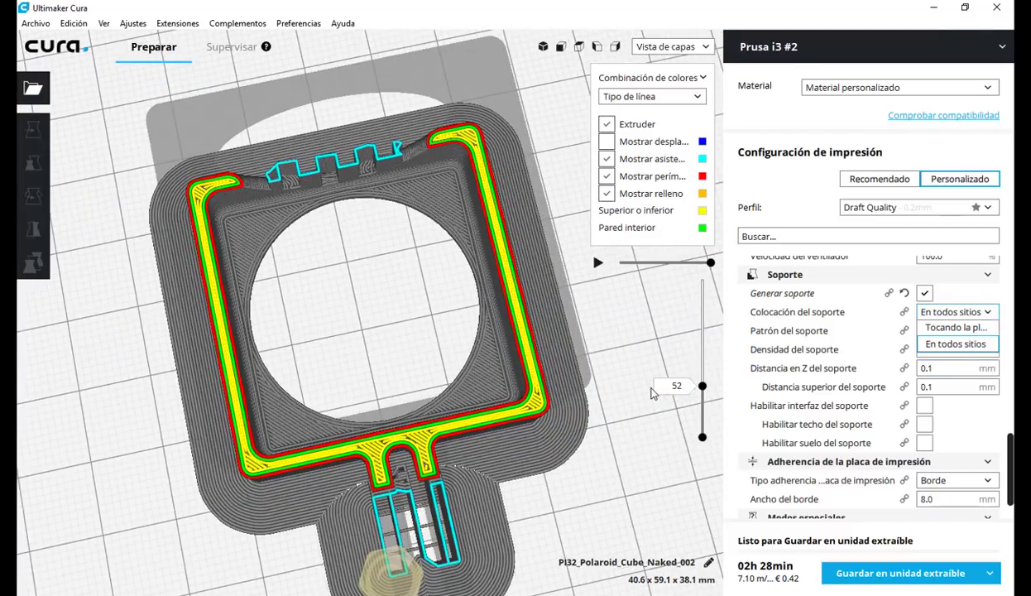
{"action": "scroll", "coordinate": [646, 385], "scroll_direction": "down", "scroll_amount": 2}
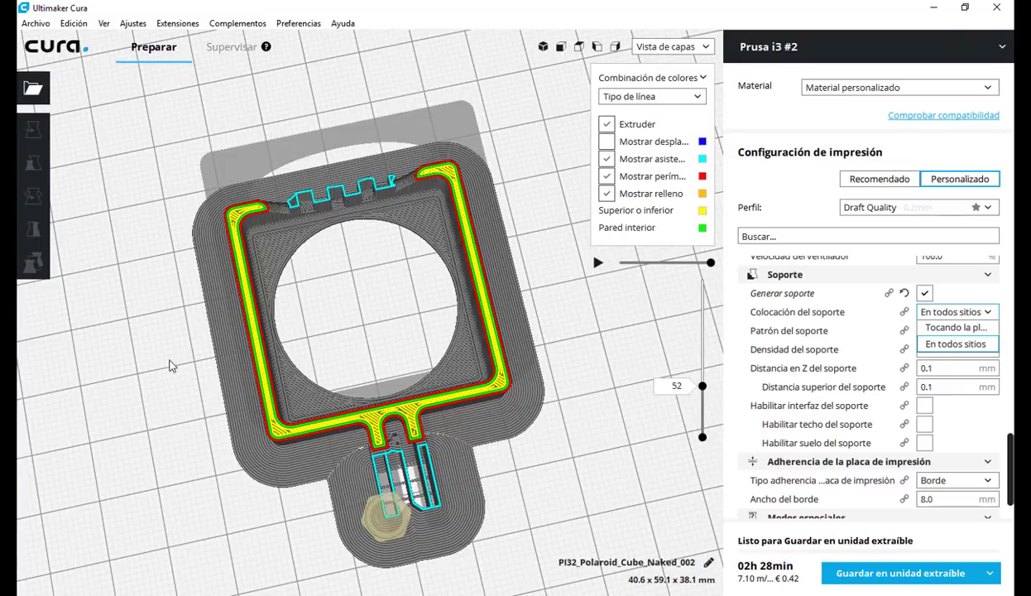
{"action": "right_click", "coordinate": [157, 362]}
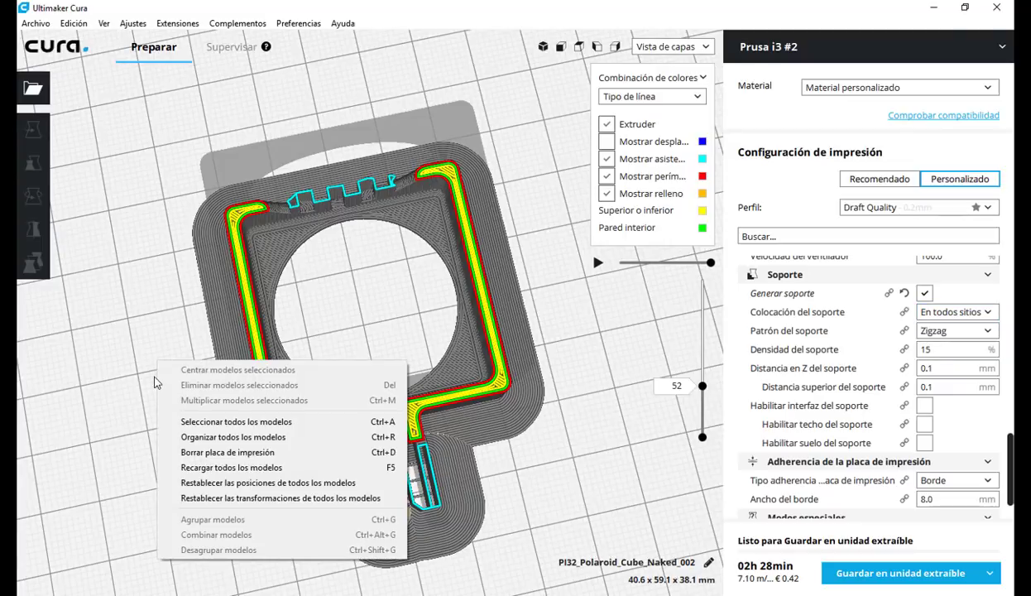
{"action": "left_click", "coordinate": [123, 283]}
{"action": "left_click", "coordinate": [240, 225]}
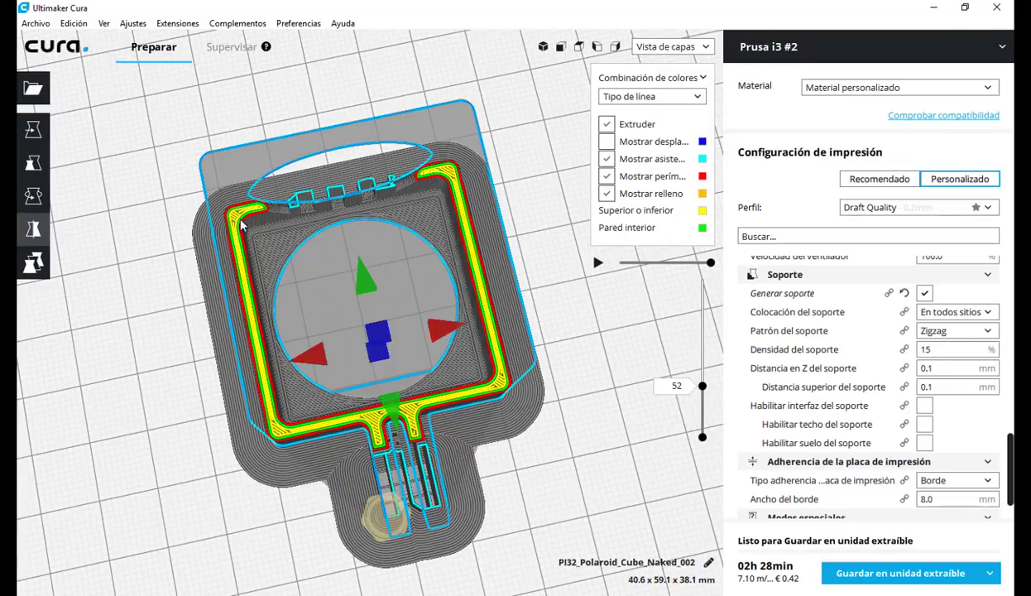
{"action": "left_click", "coordinate": [41, 196]}
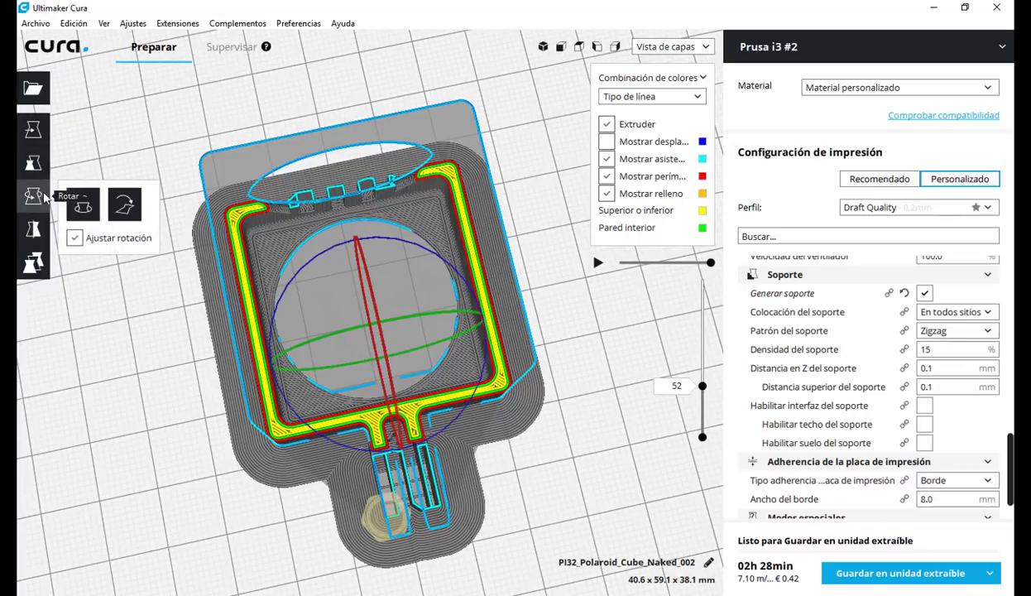
{"action": "scroll", "coordinate": [176, 333], "scroll_direction": "down", "scroll_amount": 4}
{"action": "right_click_drag", "start_coordinate": [163, 401], "coordinate": [177, 273]}
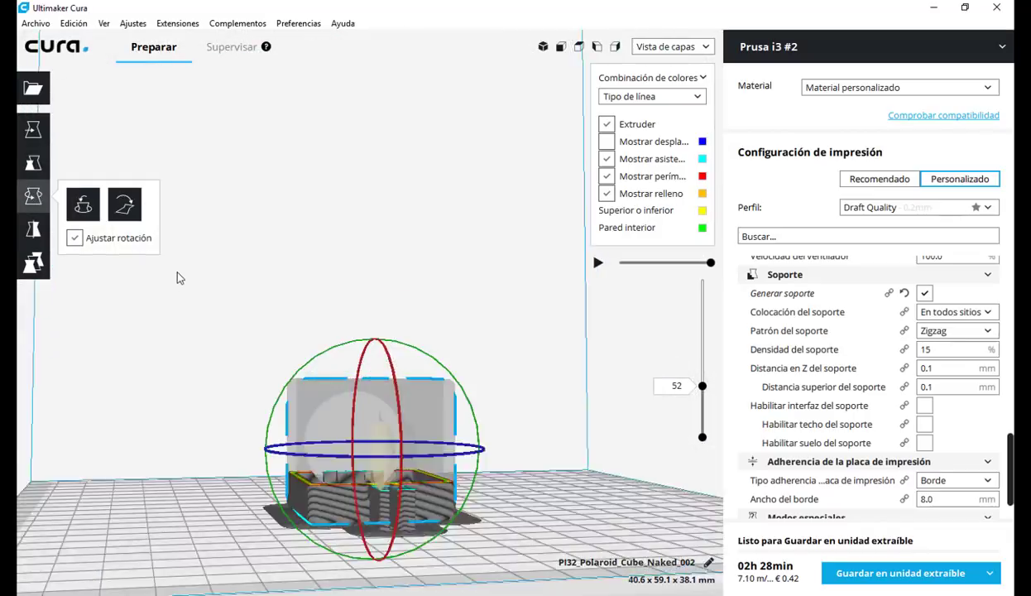
{"action": "right_click_drag", "start_coordinate": [173, 321], "coordinate": [319, 334]}
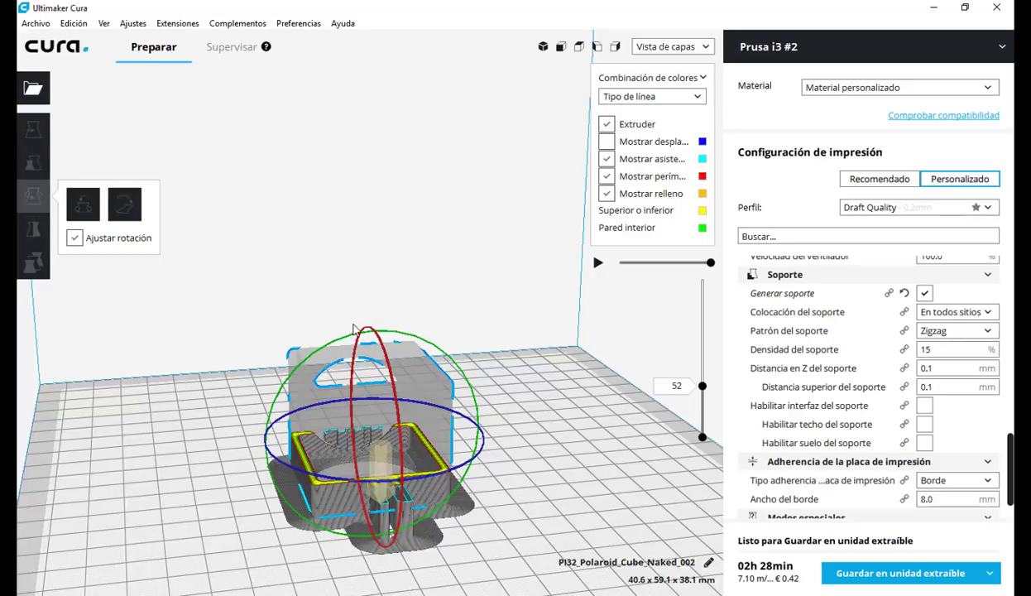
{"action": "left_click_drag", "start_coordinate": [353, 329], "coordinate": [573, 431]}
{"action": "left_click", "coordinate": [561, 432]}
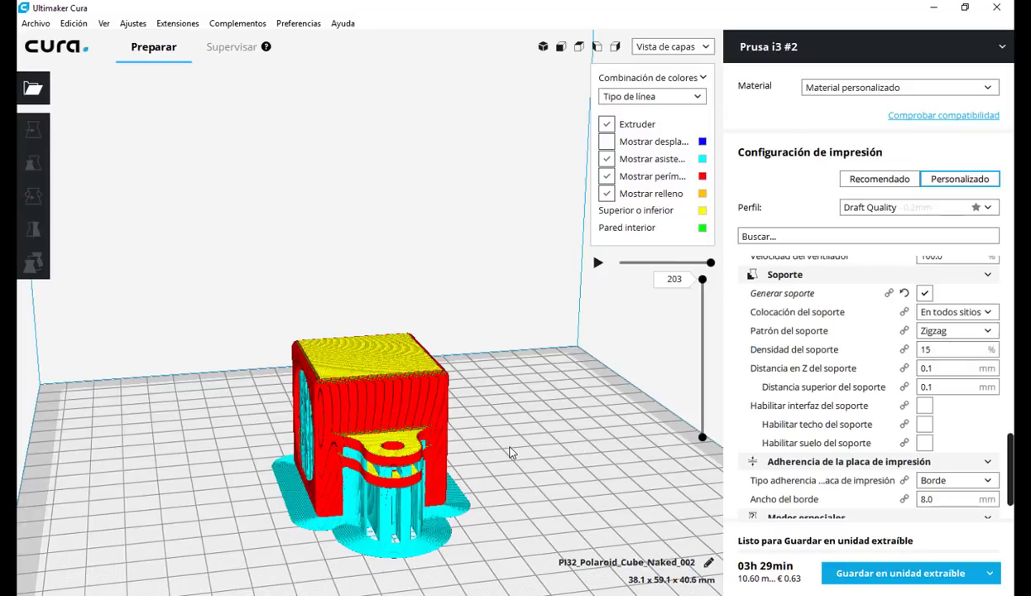
Restrict the support placement (Colocación del soporte) to touching the build plate only.
{"action": "right_click_drag", "start_coordinate": [509, 473], "coordinate": [211, 480]}
{"action": "scroll", "coordinate": [211, 480], "scroll_direction": "down", "scroll_amount": 5}
{"action": "scroll", "coordinate": [214, 480], "scroll_direction": "up", "scroll_amount": 6}
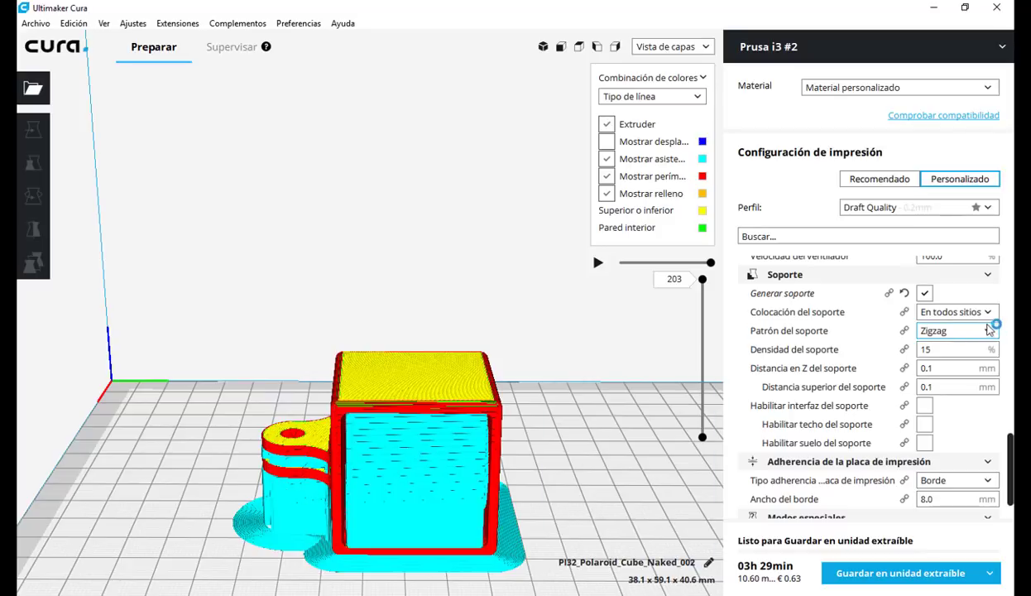
{"action": "left_click", "coordinate": [966, 311]}
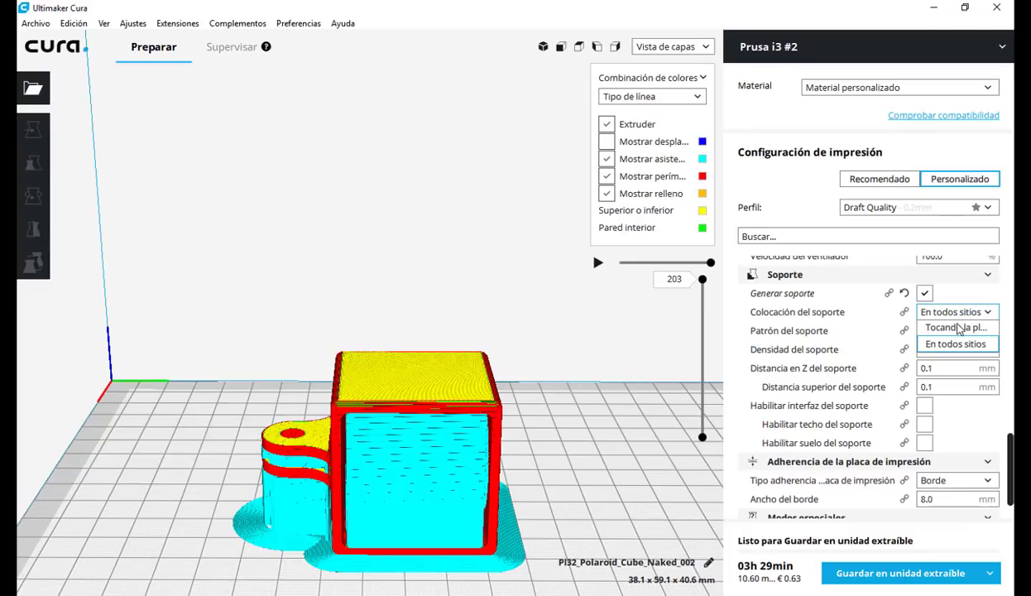
{"action": "left_click", "coordinate": [956, 328]}
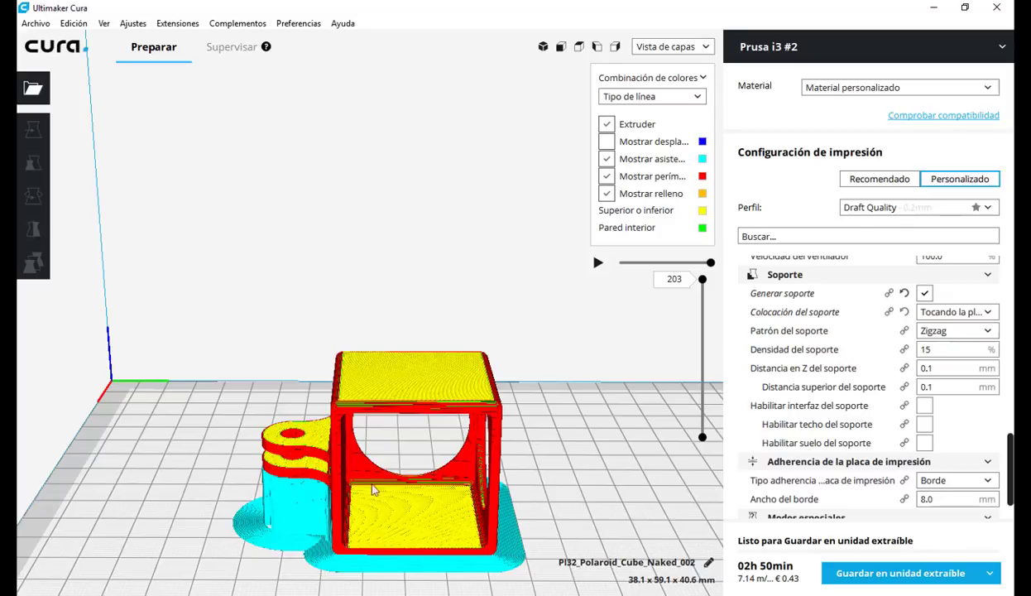
Set the support placement (Colocación del soporte) to En todos sitios and examine the supports filling the cube's opening.
{"action": "left_click", "coordinate": [992, 312]}
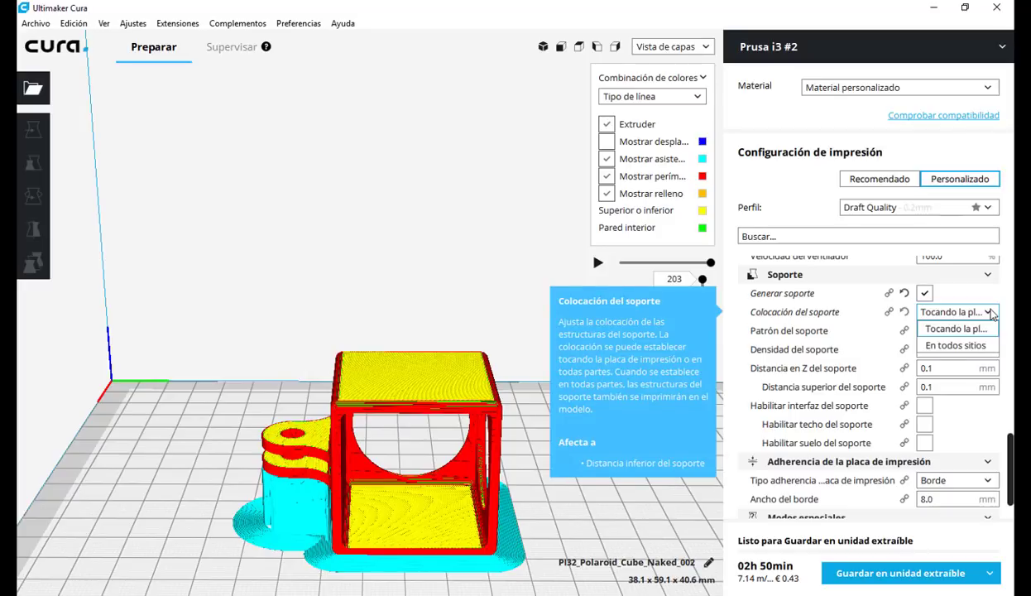
{"action": "left_click", "coordinate": [943, 346]}
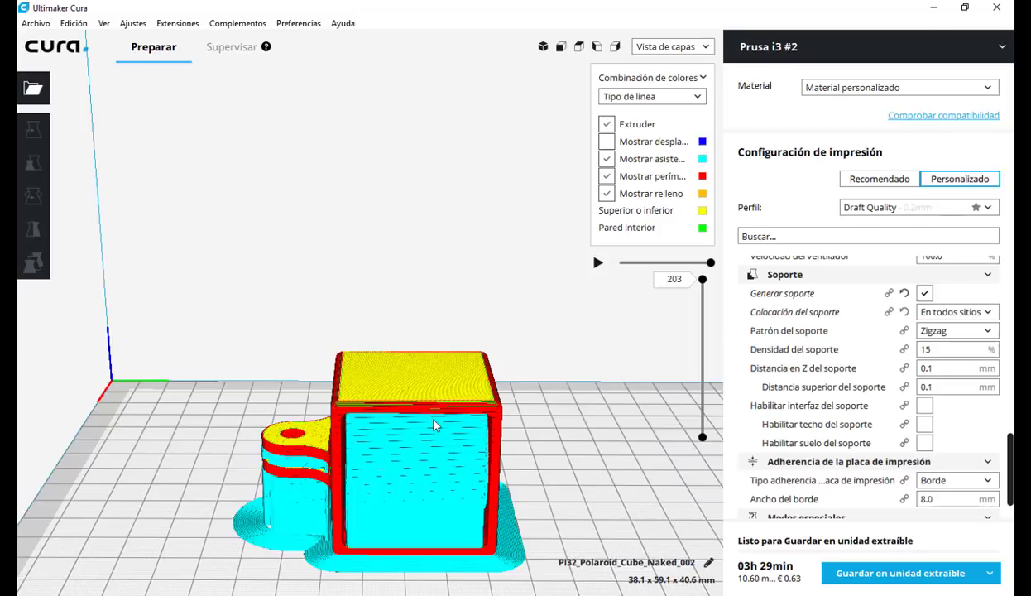
{"action": "scroll", "coordinate": [557, 420], "scroll_direction": "up", "scroll_amount": 3}
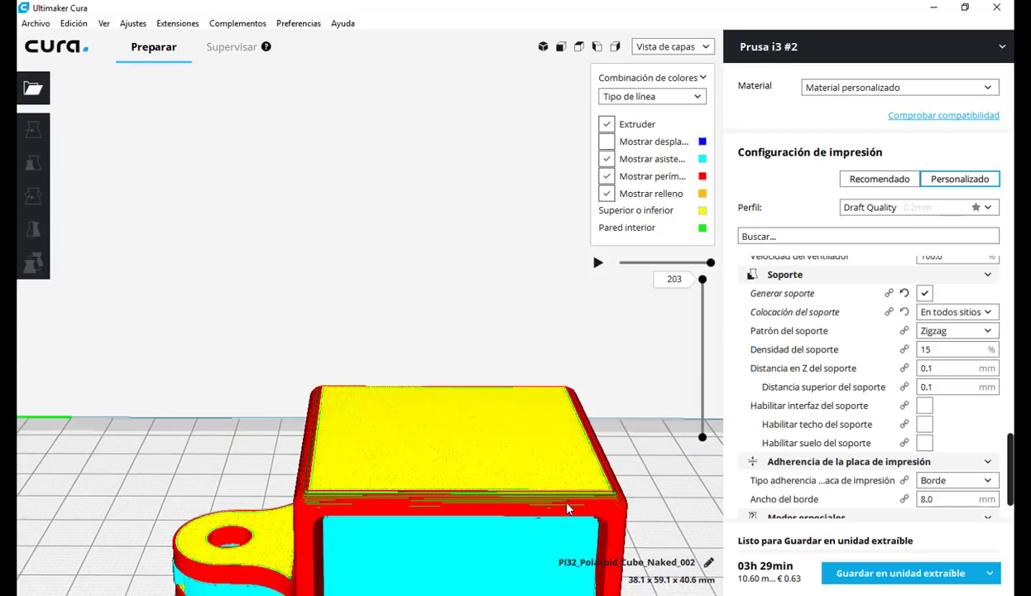
{"action": "scroll", "coordinate": [556, 484], "scroll_direction": "up", "scroll_amount": 2}
{"action": "scroll", "coordinate": [562, 475], "scroll_direction": "up", "scroll_amount": 2}
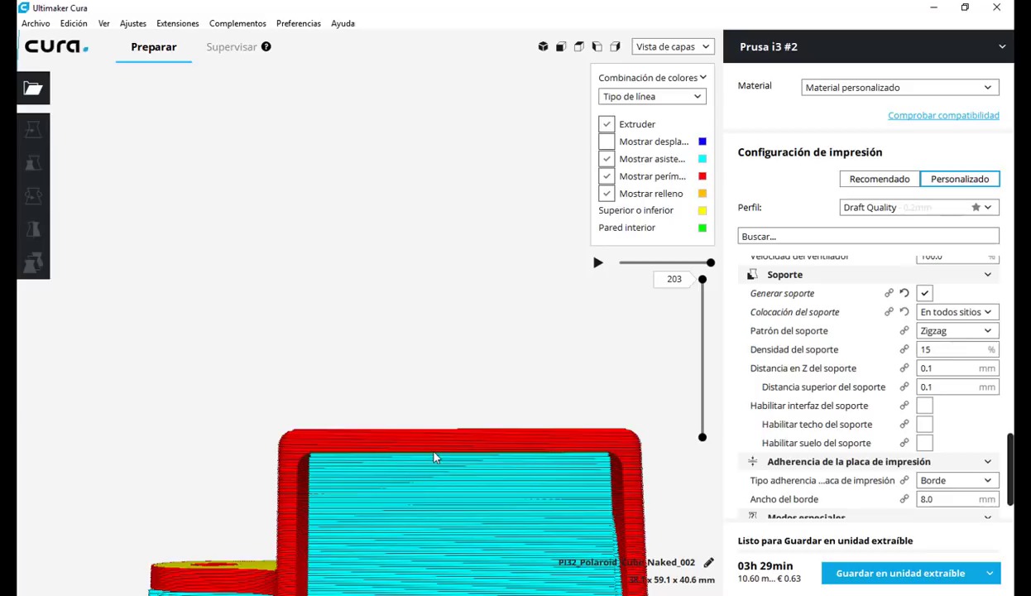
Review the remaining Soporte settings and read the description of Habilitar interfaz del soporte.
{"action": "mouse_move", "coordinate": [815, 387]}
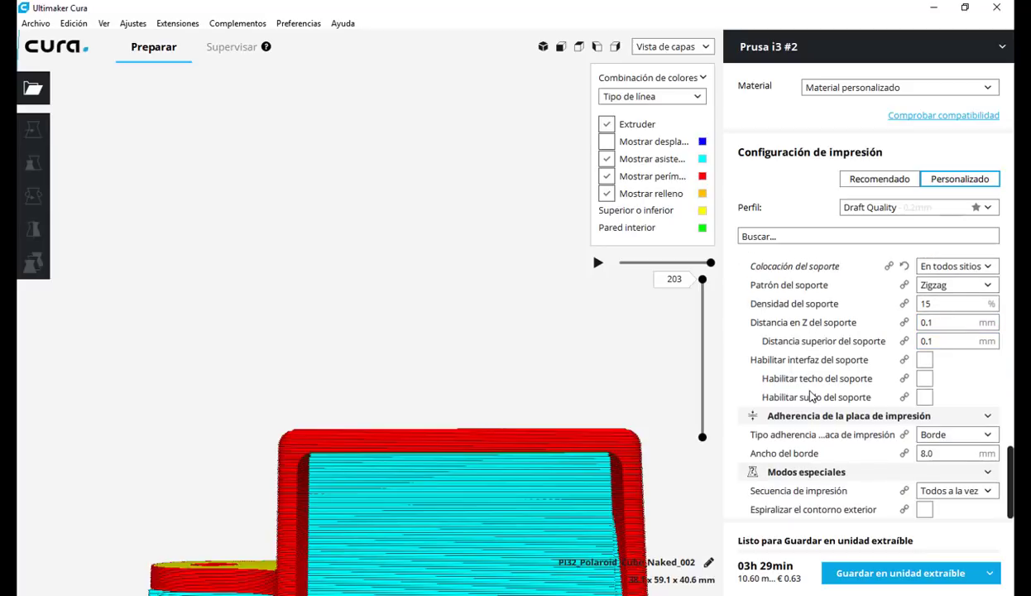
{"action": "scroll", "coordinate": [810, 396], "scroll_direction": "down", "scroll_amount": 1}
{"action": "scroll", "coordinate": [809, 405], "scroll_direction": "up", "scroll_amount": 2}
{"action": "scroll", "coordinate": [827, 424], "scroll_direction": "down", "scroll_amount": 1}
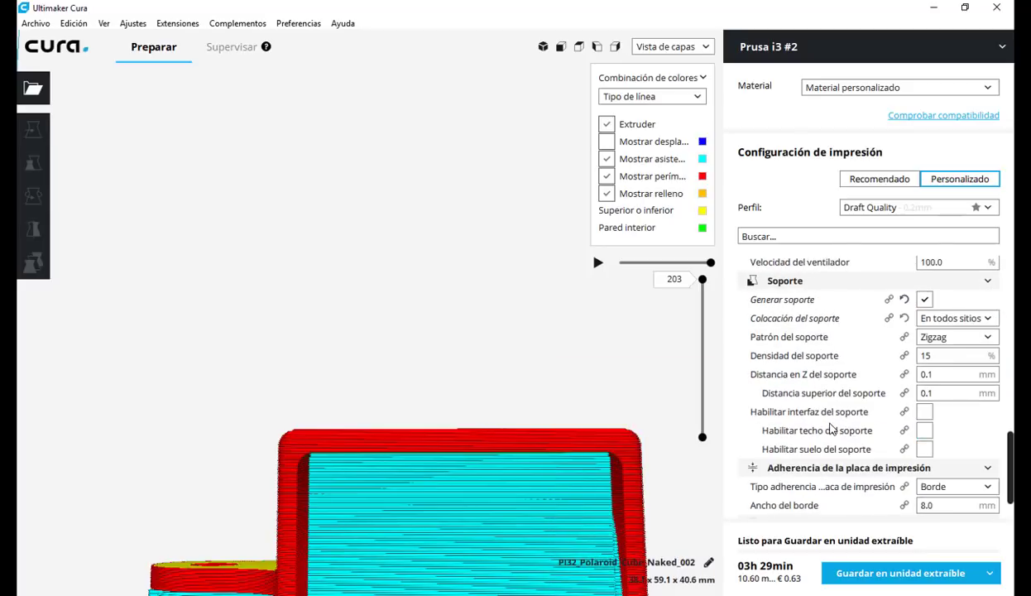
{"action": "mouse_move", "coordinate": [831, 427]}
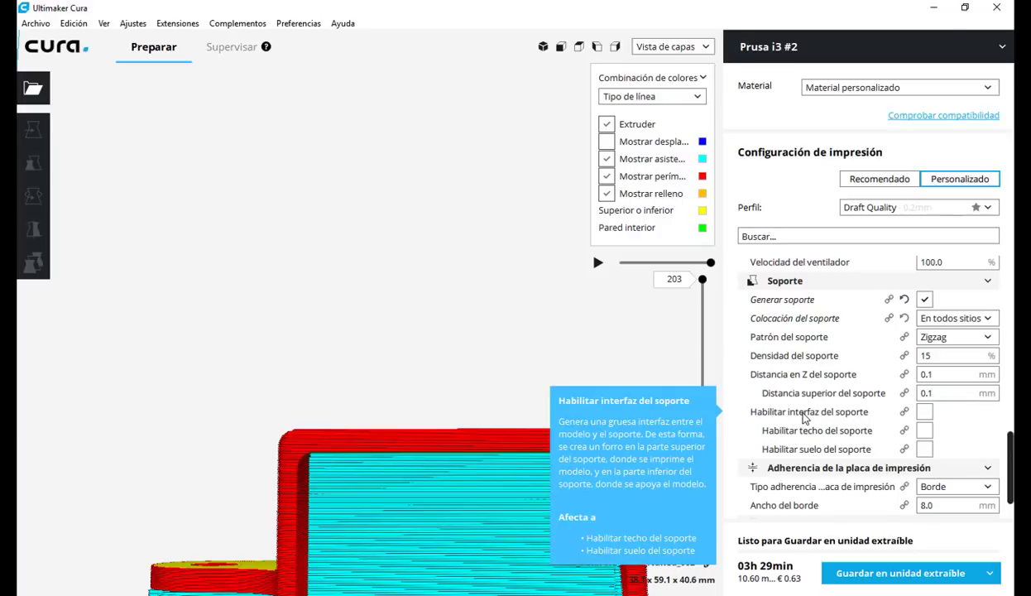
Lower the displayed layer to about 190 and compare layers 189 to 191, where the supports meet the cube's roof.
{"action": "right_click_drag", "start_coordinate": [488, 343], "coordinate": [488, 394]}
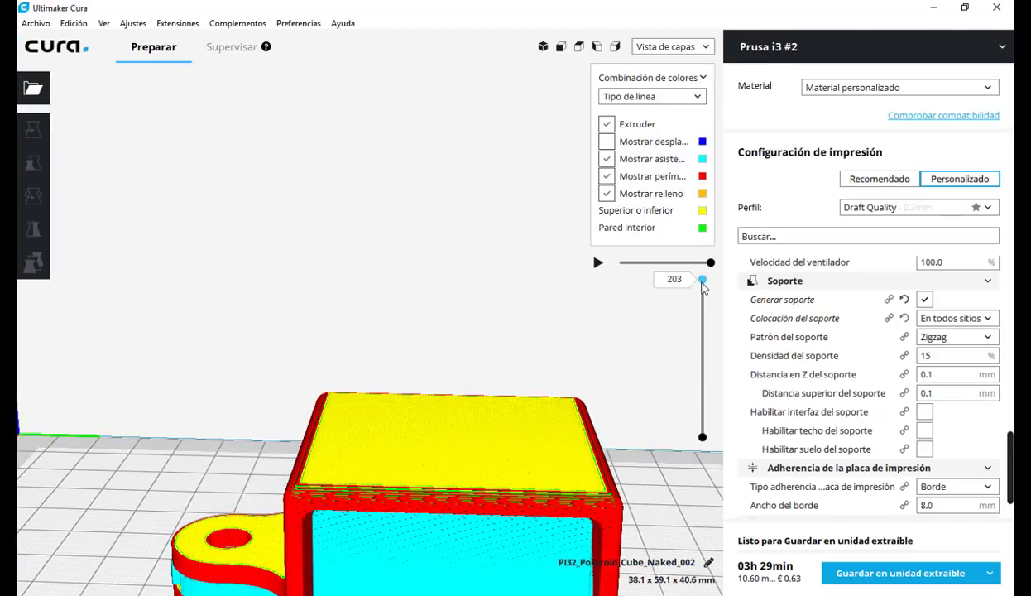
{"action": "mouse_move", "coordinate": [702, 282]}
{"action": "left_mouse_down"}
{"action": "mouse_move", "coordinate": [703, 305]}
{"action": "mouse_move", "coordinate": [708, 296]}
{"action": "left_mouse_up"}
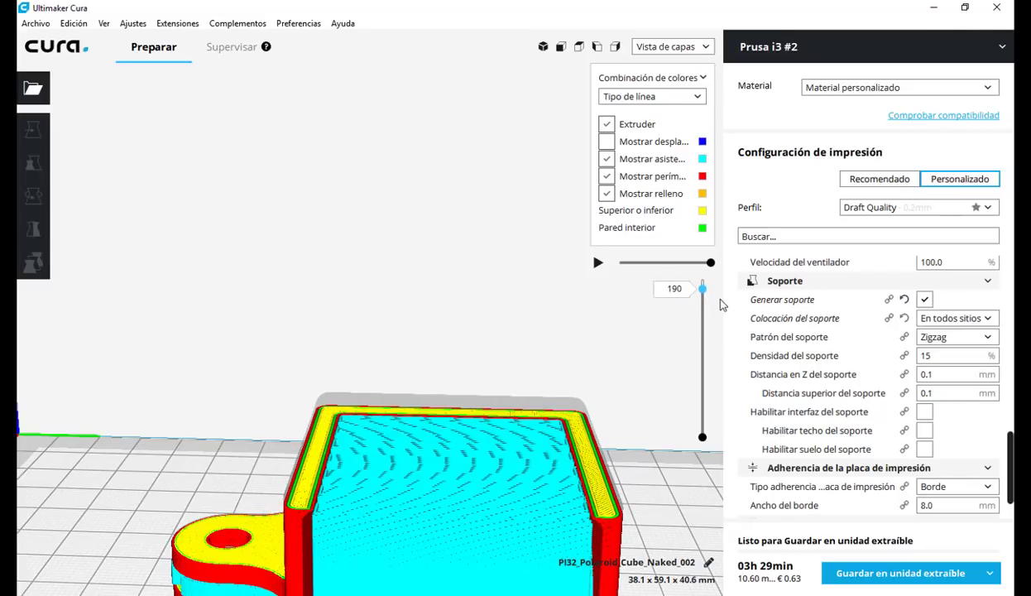
{"action": "key", "text": "Up"}
{"action": "key", "text": "Down"}
{"action": "key", "text": "Up"}
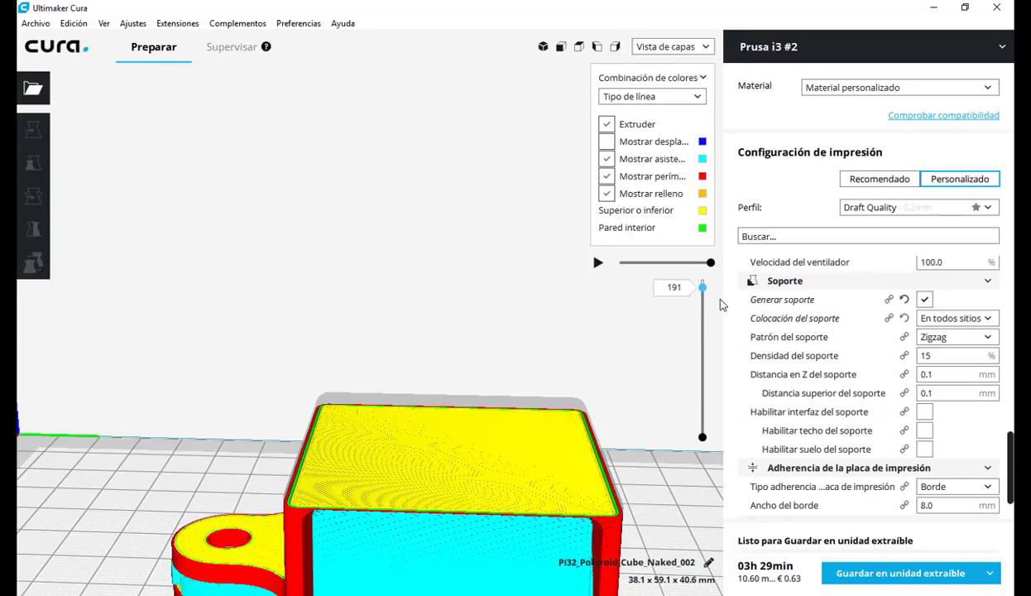
{"action": "key", "text": "Down"}
{"action": "key", "text": "Up"}
{"action": "key", "text": "Down"}
{"action": "key", "text": "Down"}
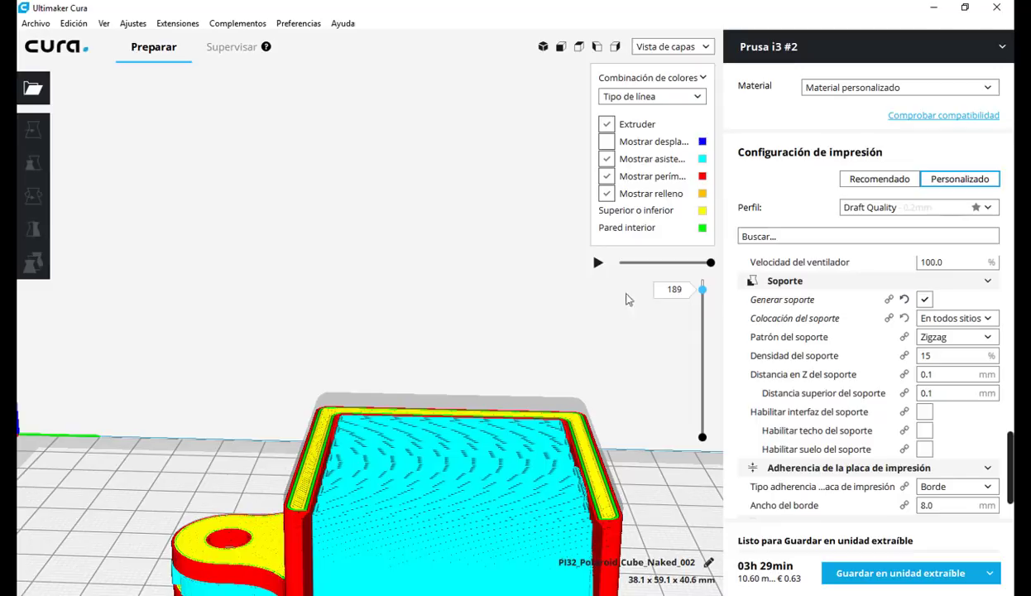
Examine the zigzag support from above, alternating between layers 190 and 191.
{"action": "right_click_drag", "start_coordinate": [505, 273], "coordinate": [510, 388]}
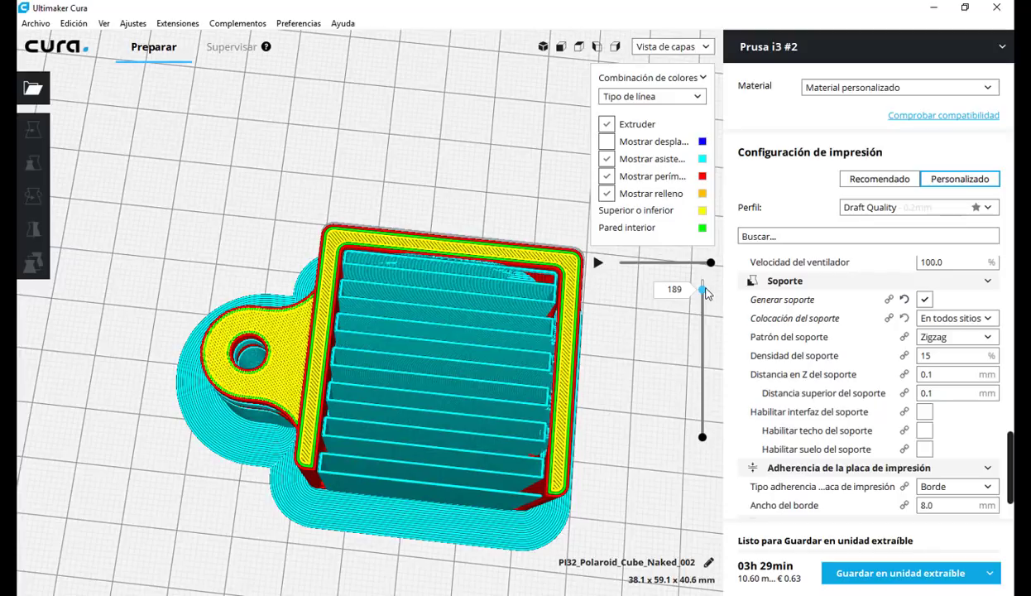
{"action": "key", "text": "Up"}
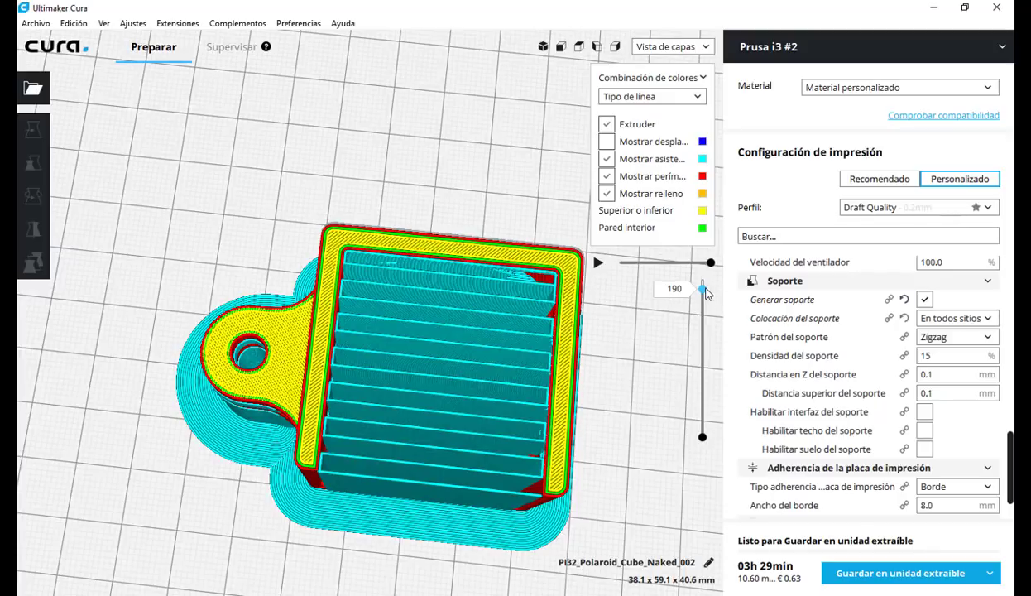
{"action": "key", "text": "Up"}
{"action": "key", "text": "Down"}
{"action": "key", "text": "Up"}
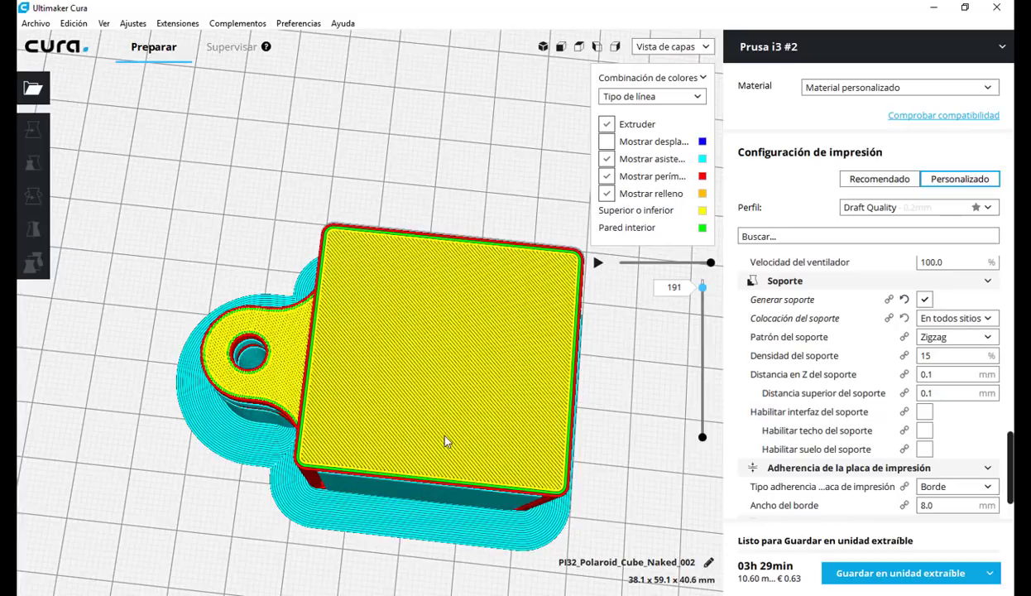
{"action": "key", "text": "Down"}
{"action": "key", "text": "Up"}
{"action": "key", "text": "Down"}
{"action": "key", "text": "Up"}
{"action": "key", "text": "Down"}
{"action": "key", "text": "Up"}
Enable the support interface (Habilitar interfaz del soporte) and compare its dense layers just under layer 191.
{"action": "left_click", "coordinate": [925, 412]}
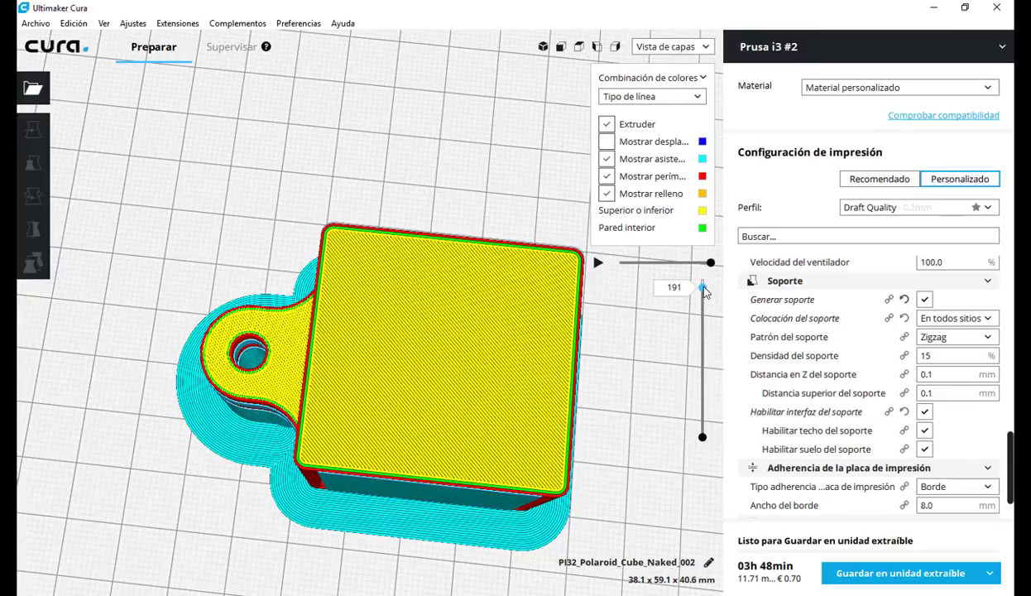
{"action": "key", "text": "Down"}
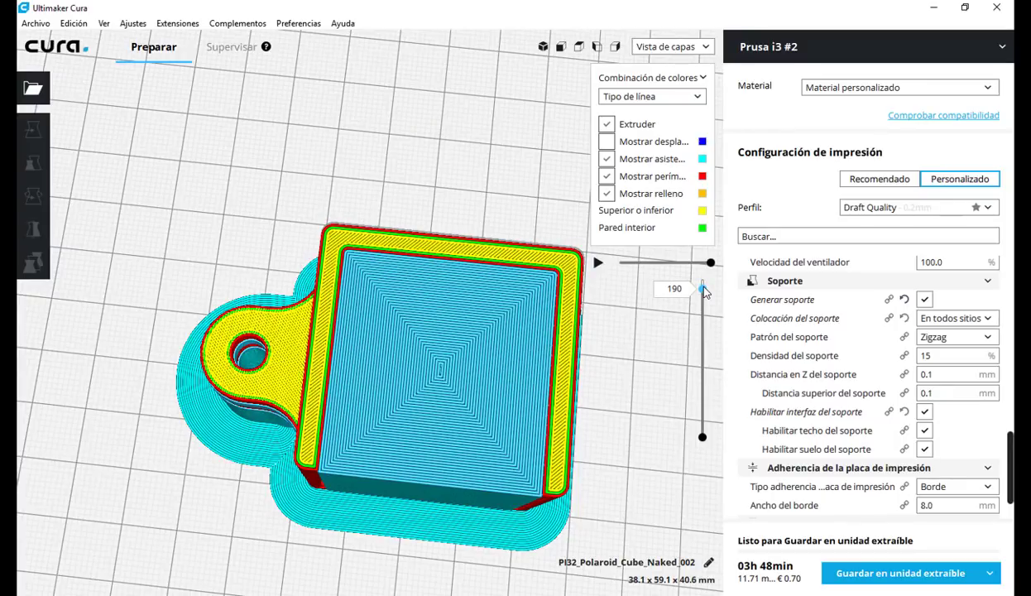
{"action": "key", "text": "Up"}
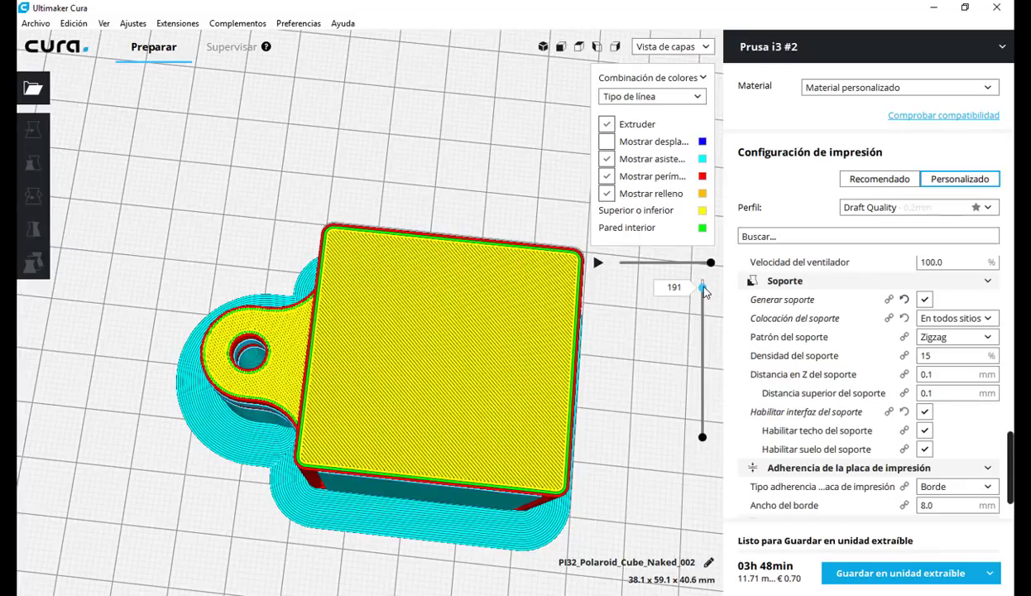
{"action": "key", "text": "Down"}
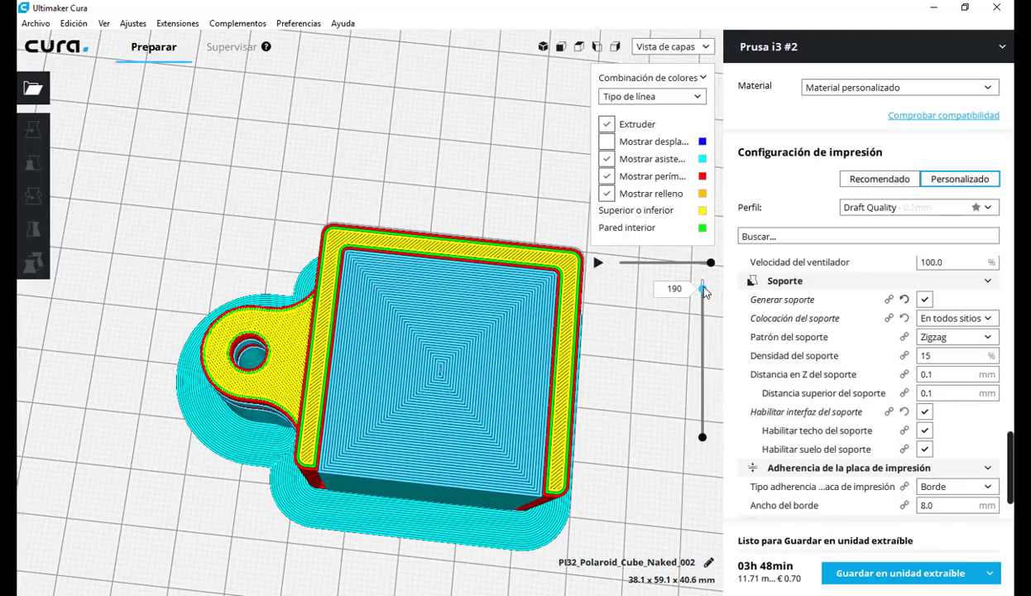
{"action": "key", "text": "Up"}
{"action": "key", "text": "Down"}
{"action": "key", "text": "Up"}
{"action": "key", "text": "Down"}
{"action": "key", "text": "Down"}
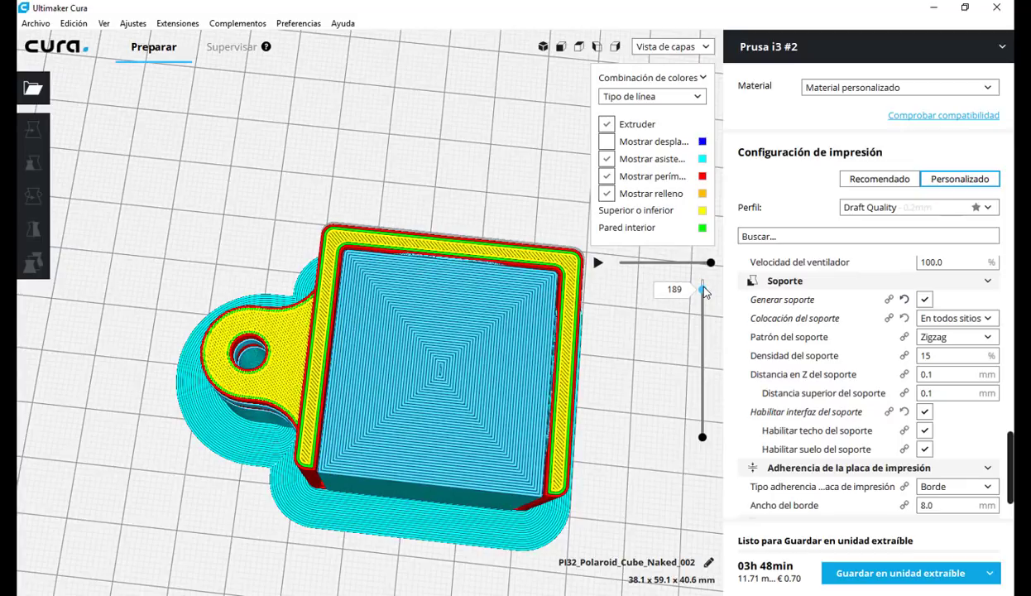
Go down through the support interface layers below layer 189, and return the layer view to the top layer, 203.
{"action": "key", "text": "Down"}
{"action": "key", "text": "Down"}
{"action": "key", "text": "Down"}
{"action": "key", "text": "Down"}
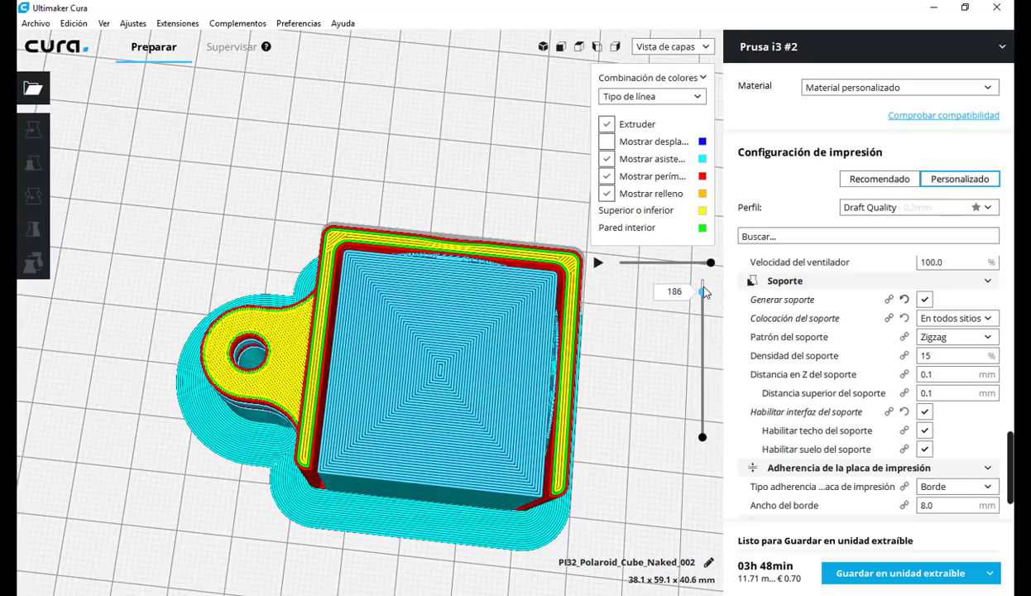
{"action": "key", "text": "Down"}
{"action": "mouse_move", "coordinate": [704, 287]}
{"action": "left_mouse_down"}
{"action": "mouse_move", "coordinate": [698, 431]}
{"action": "mouse_move", "coordinate": [702, 269]}
{"action": "left_mouse_up"}
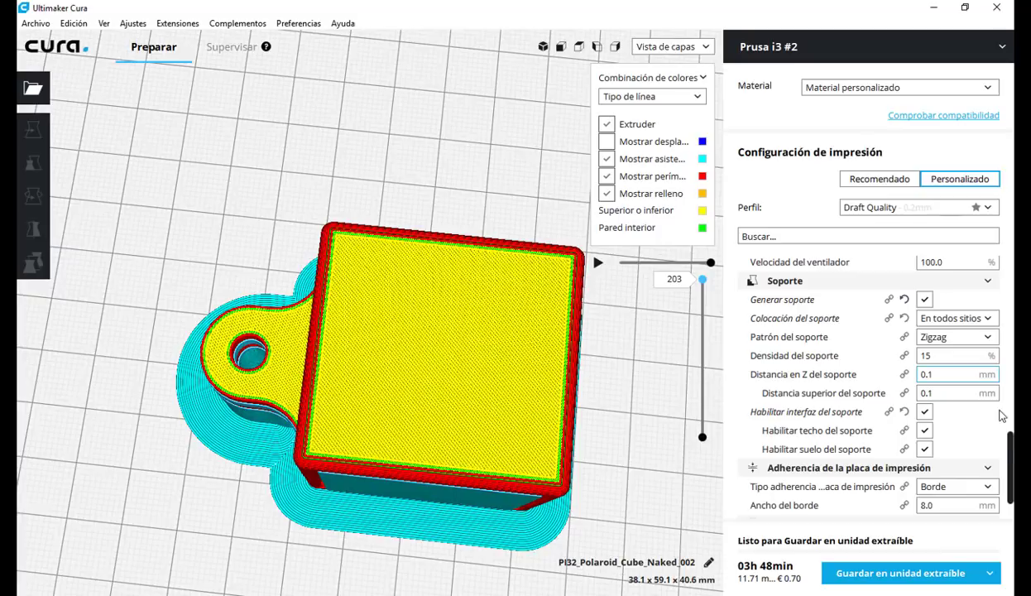
Review the Adherencia de la placa de impresión settings and examine the brim around the model's base.
{"action": "scroll", "coordinate": [1010, 467], "scroll_direction": "down", "scroll_amount": 2}
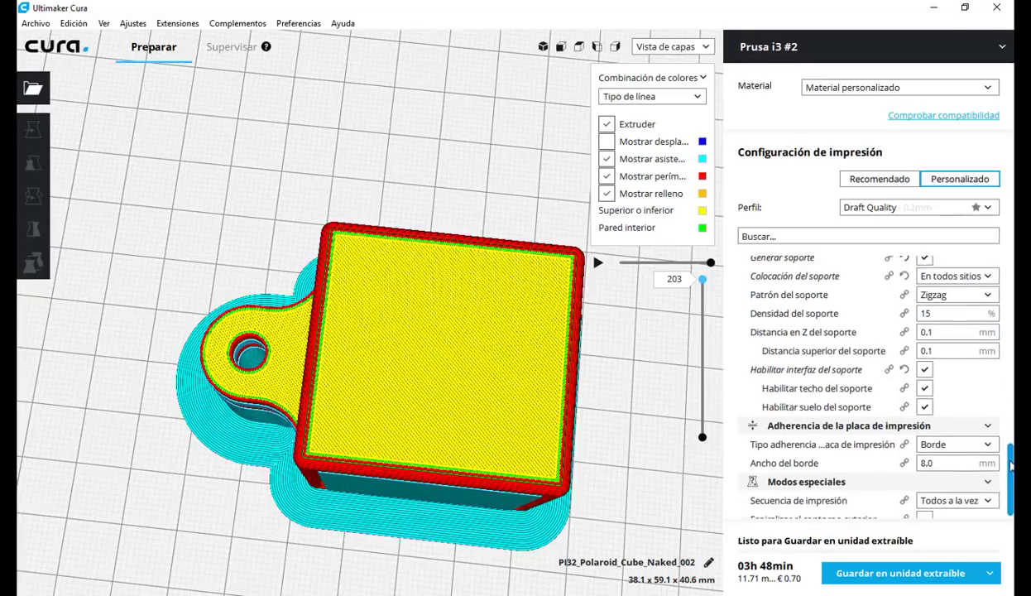
{"action": "mouse_move", "coordinate": [847, 436]}
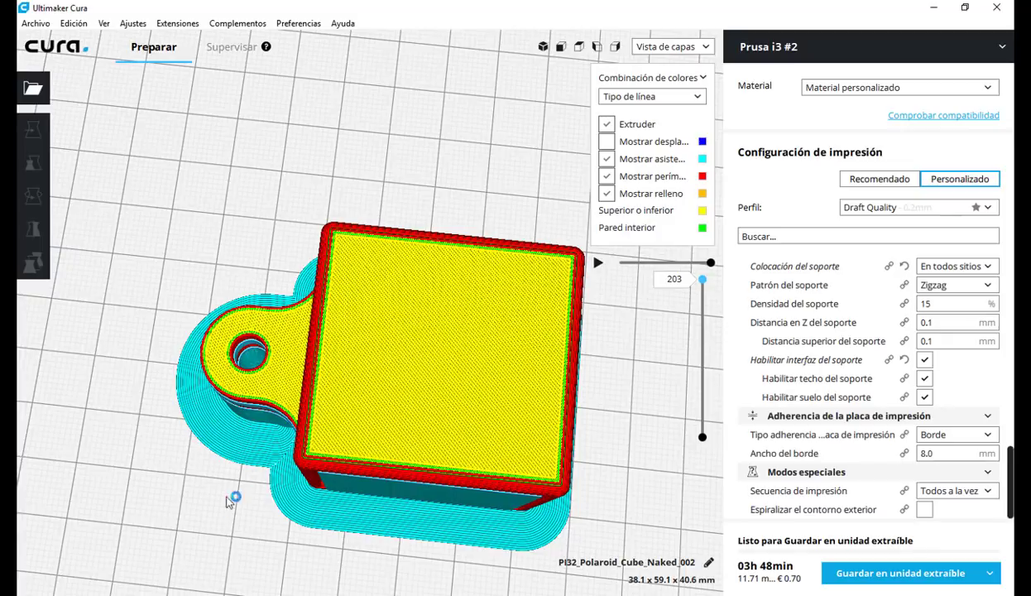
{"action": "right_click_drag", "start_coordinate": [232, 476], "coordinate": [267, 450]}
{"action": "scroll", "coordinate": [267, 451], "scroll_direction": "down", "scroll_amount": 5}
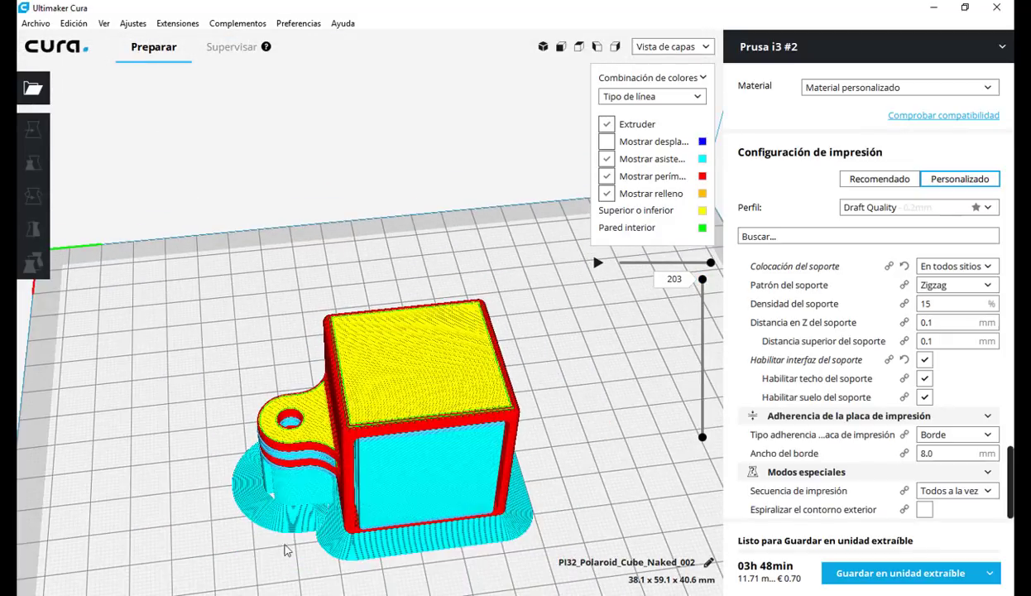
Set the build plate adhesion type (Tipo adherencia de la placa de impresión) to Falda.
{"action": "scroll", "coordinate": [589, 460], "scroll_direction": "down", "scroll_amount": 2}
{"action": "right_click_drag", "start_coordinate": [592, 455], "coordinate": [492, 478]}
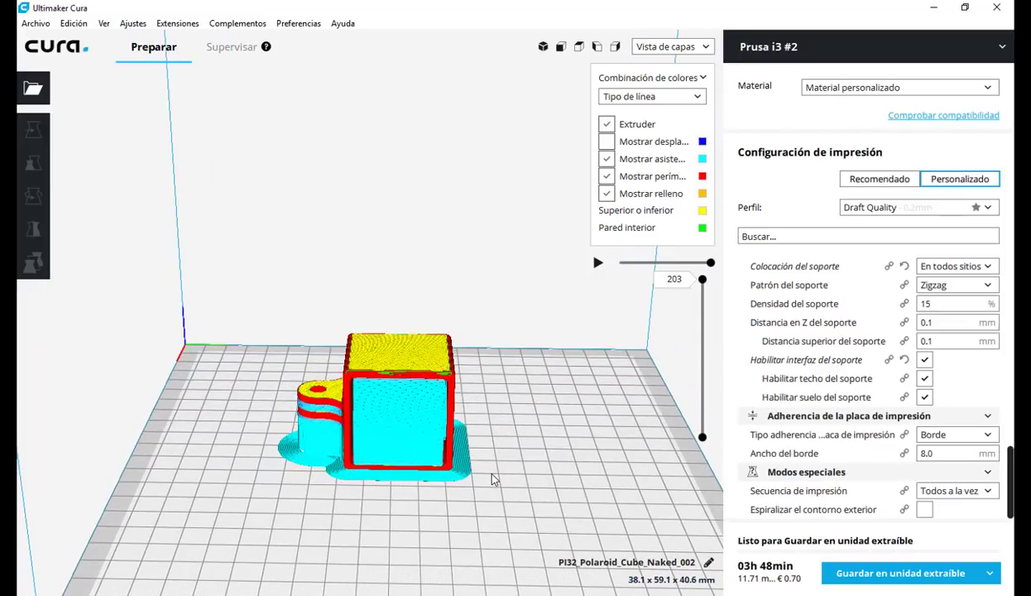
{"action": "scroll", "coordinate": [496, 477], "scroll_direction": "up", "scroll_amount": 2}
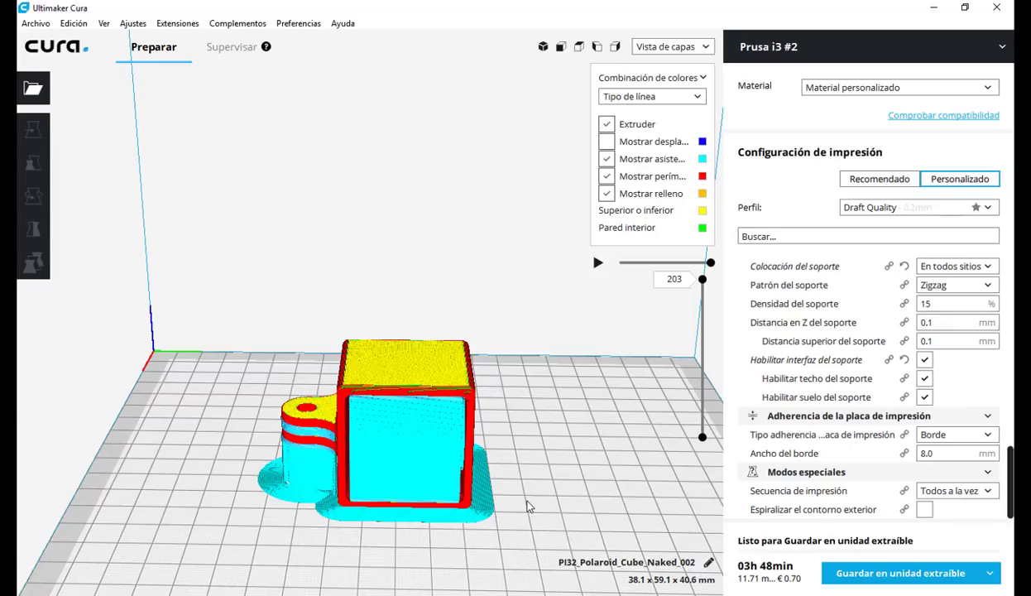
{"action": "left_click", "coordinate": [931, 434]}
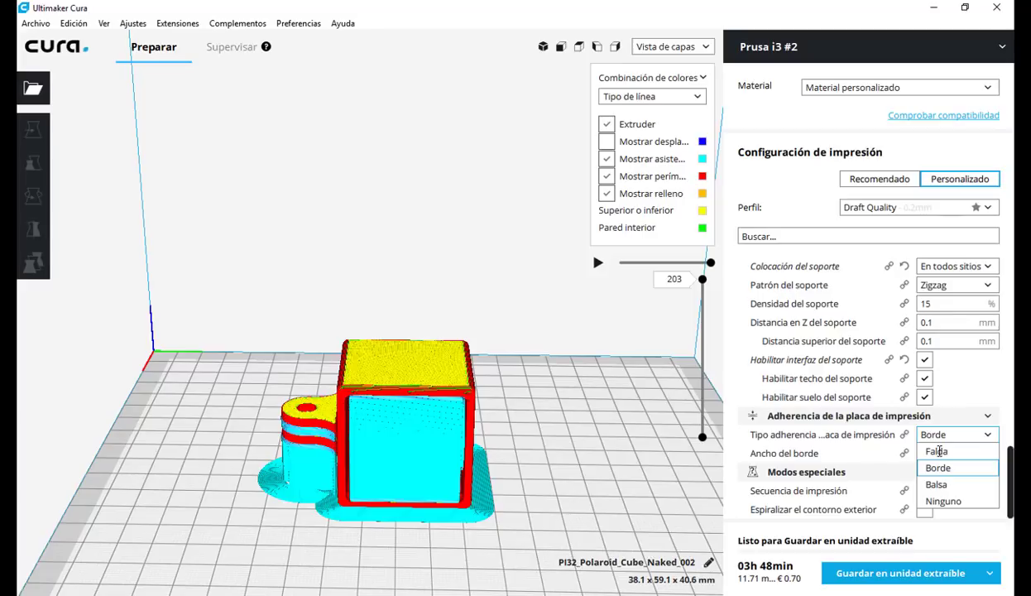
{"action": "left_click", "coordinate": [937, 451]}
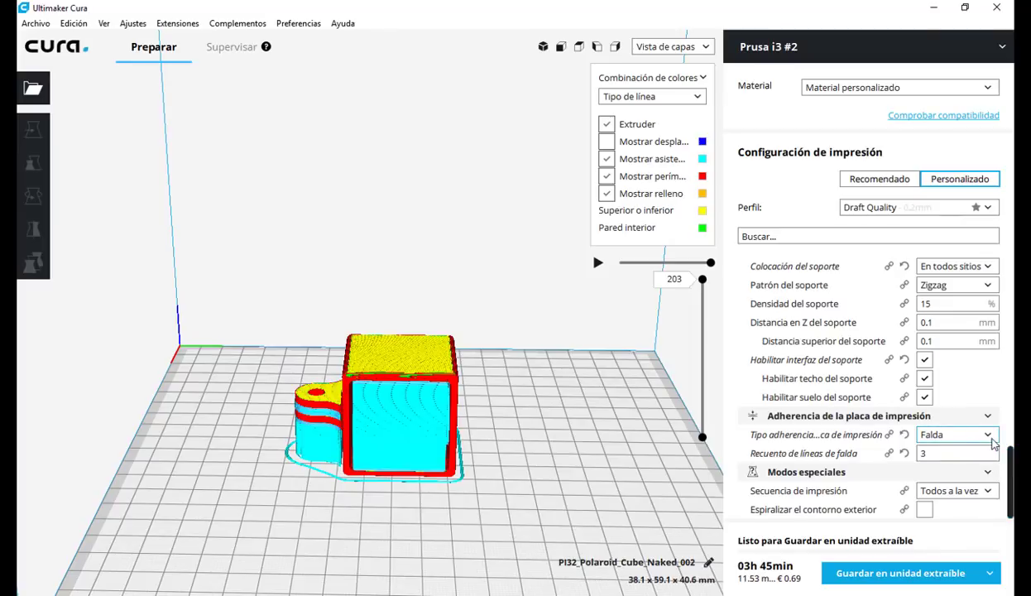
Try the Balsa adhesion type on the model and return the adhesion type to Falda.
{"action": "left_click", "coordinate": [959, 434]}
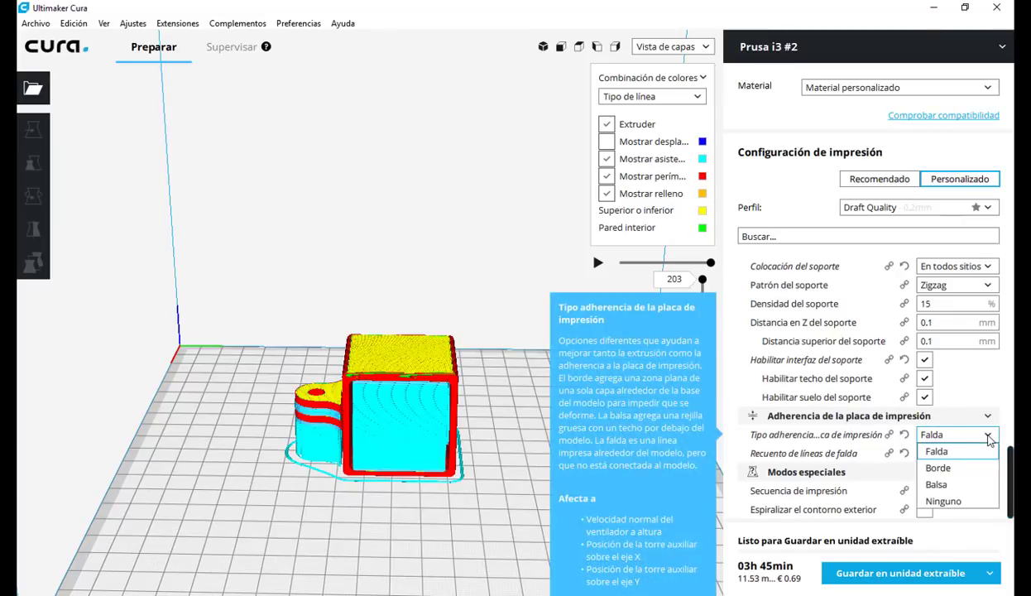
{"action": "left_click", "coordinate": [936, 485]}
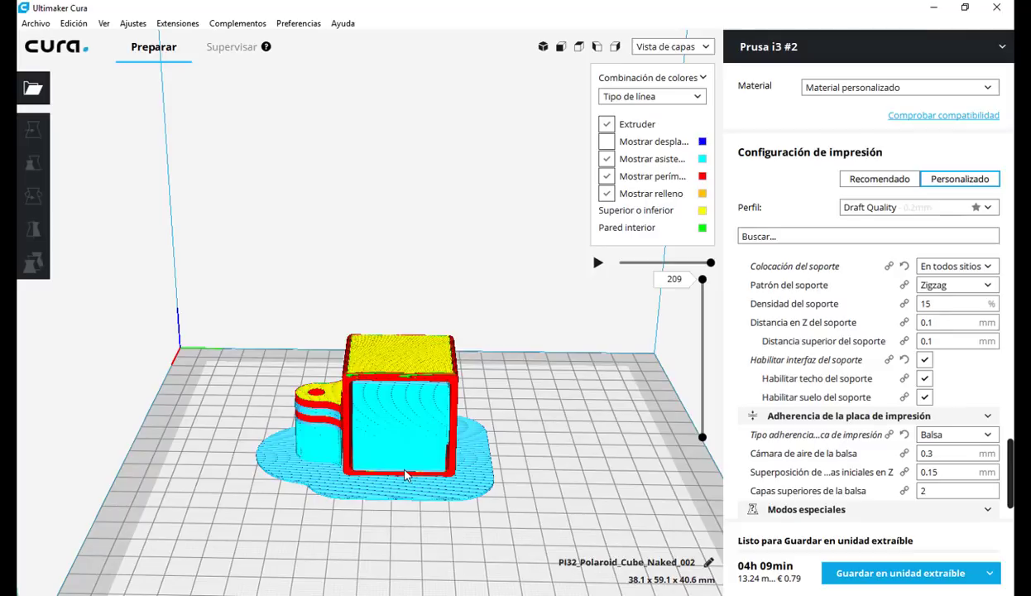
{"action": "left_click", "coordinate": [988, 436]}
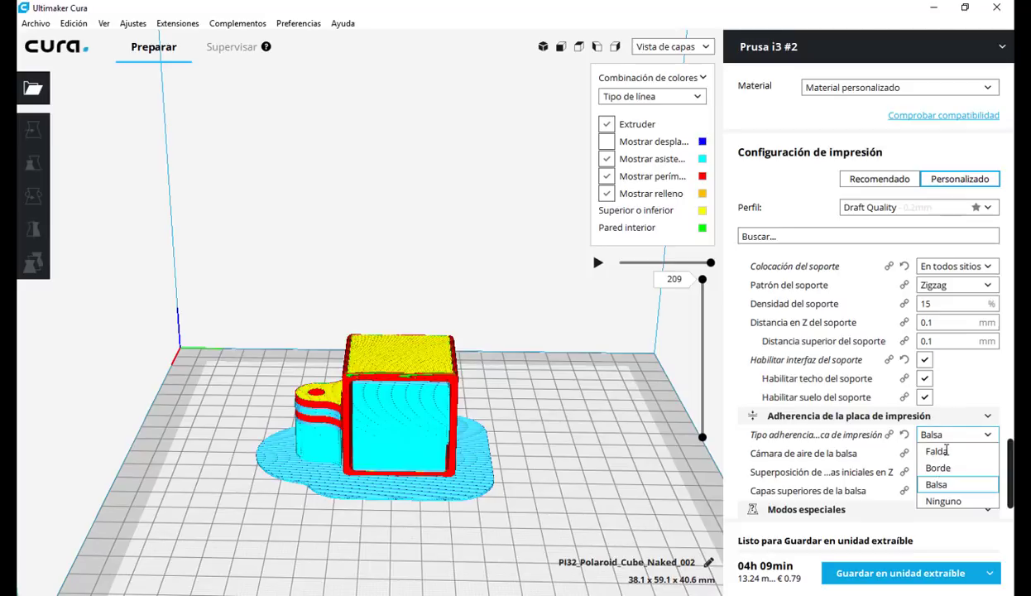
{"action": "left_click", "coordinate": [937, 450]}
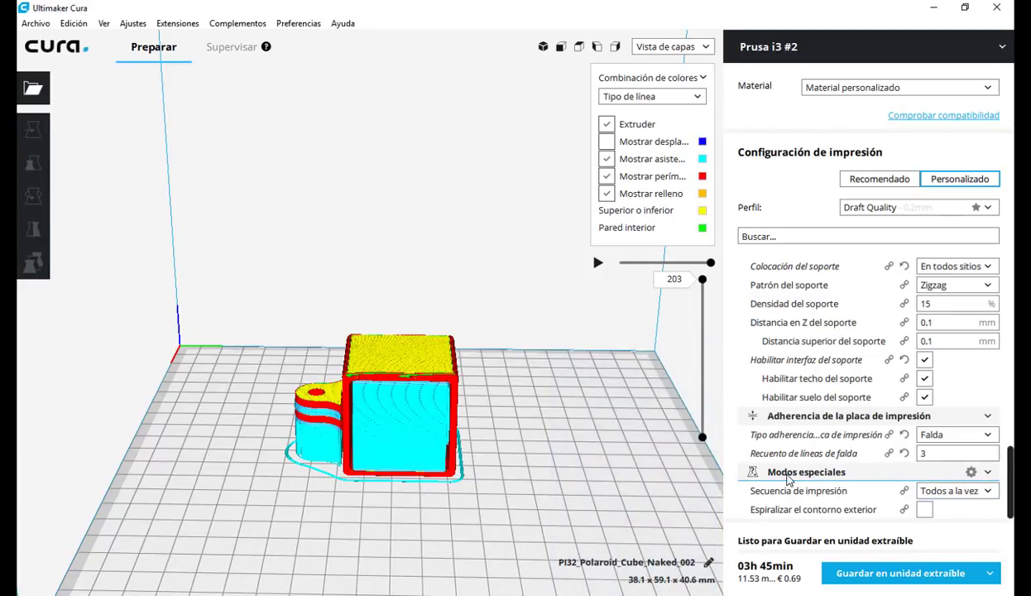
Review the Secuencia de impresión options under Modos especiales and keep Todos a la vez.
{"action": "mouse_move", "coordinate": [783, 482]}
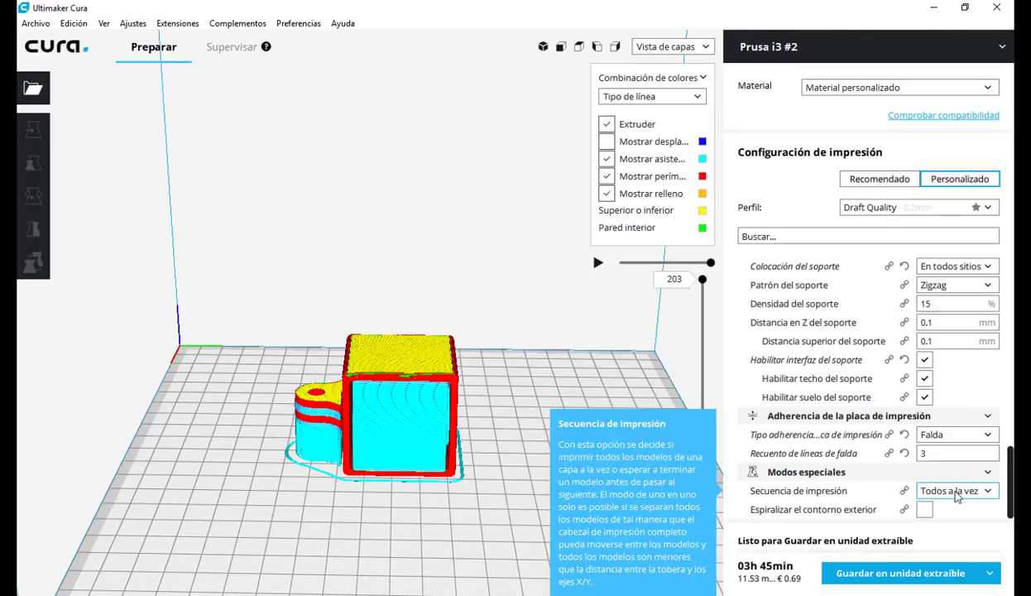
{"action": "left_click", "coordinate": [991, 492]}
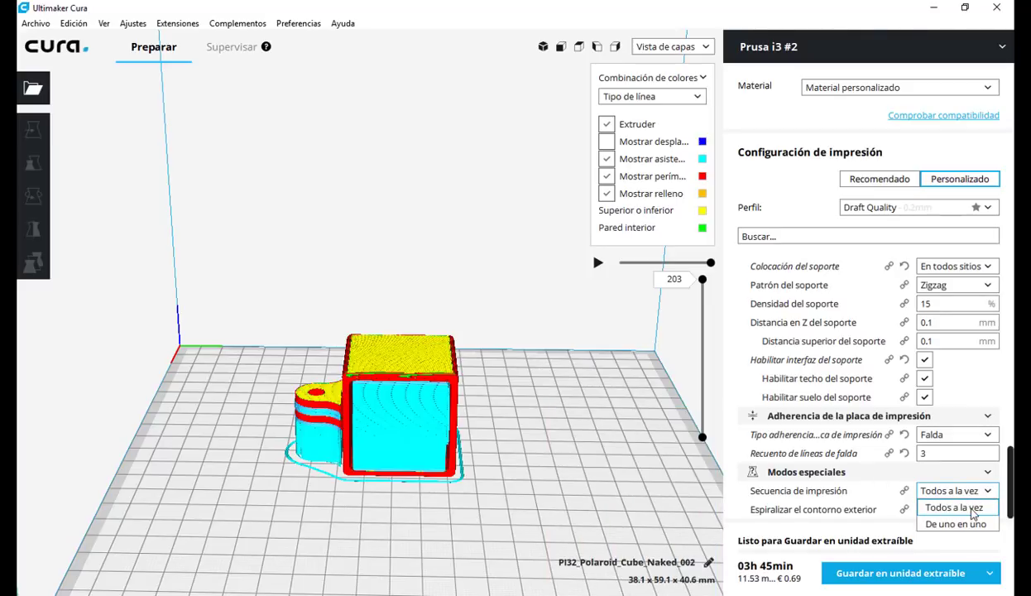
{"action": "left_click", "coordinate": [973, 509]}
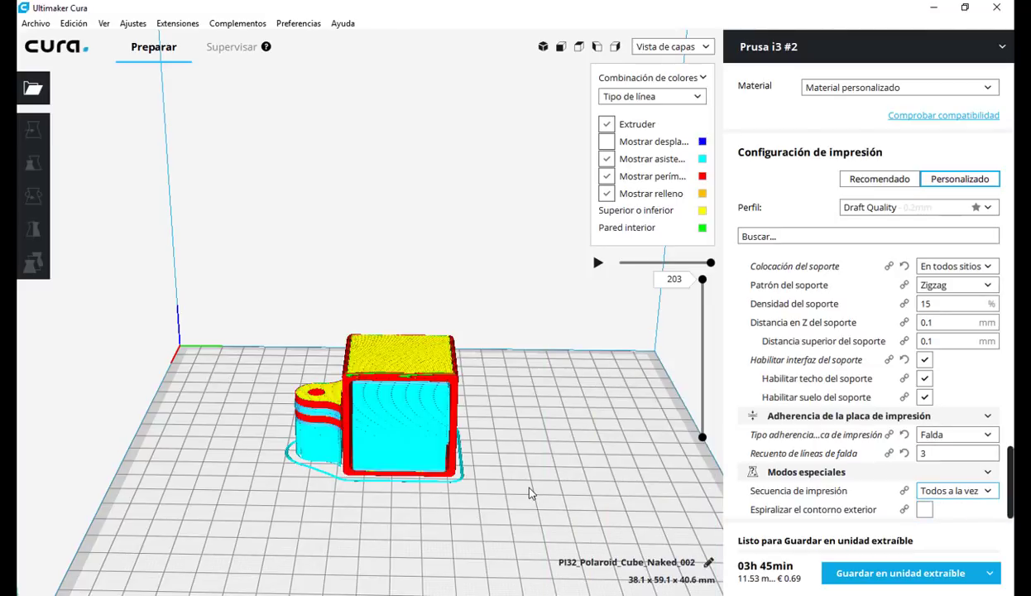
Scale the cube model uniformly to 50 %.
{"action": "scroll", "coordinate": [529, 491], "scroll_direction": "up", "scroll_amount": 3}
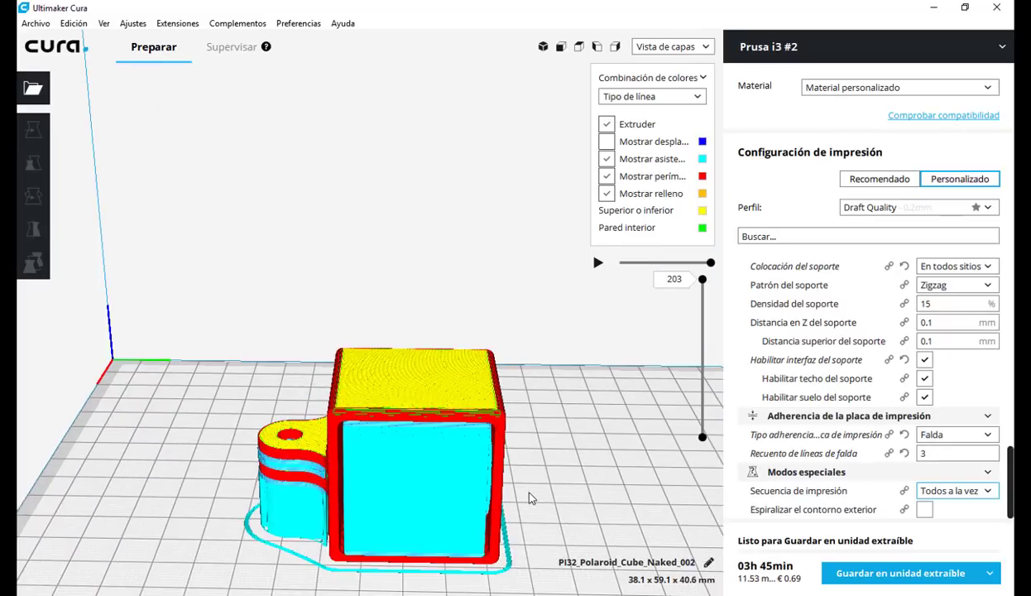
{"action": "scroll", "coordinate": [526, 490], "scroll_direction": "down", "scroll_amount": 6}
{"action": "left_click", "coordinate": [393, 348]}
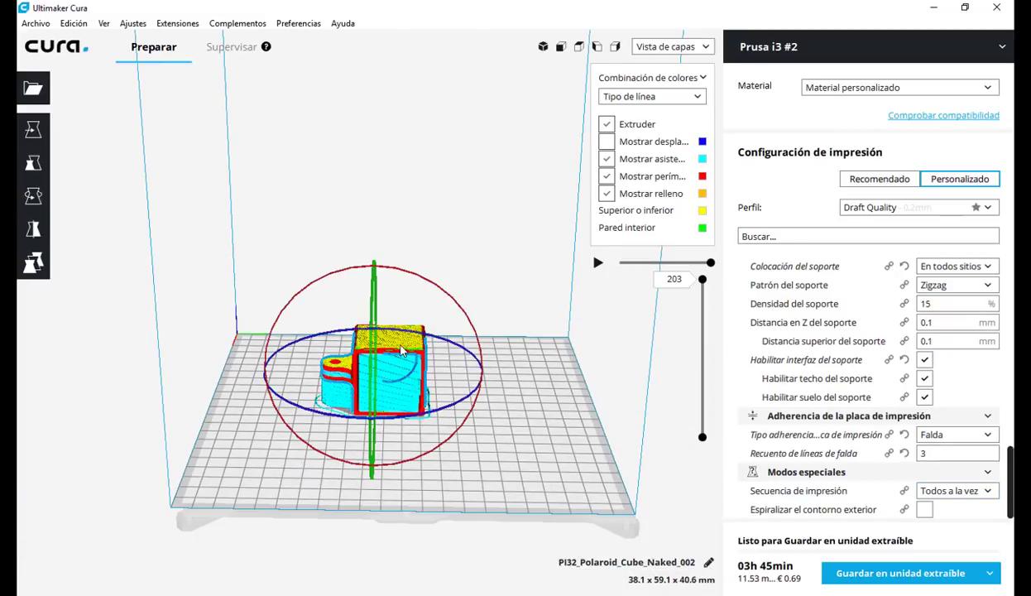
{"action": "left_click", "coordinate": [32, 162]}
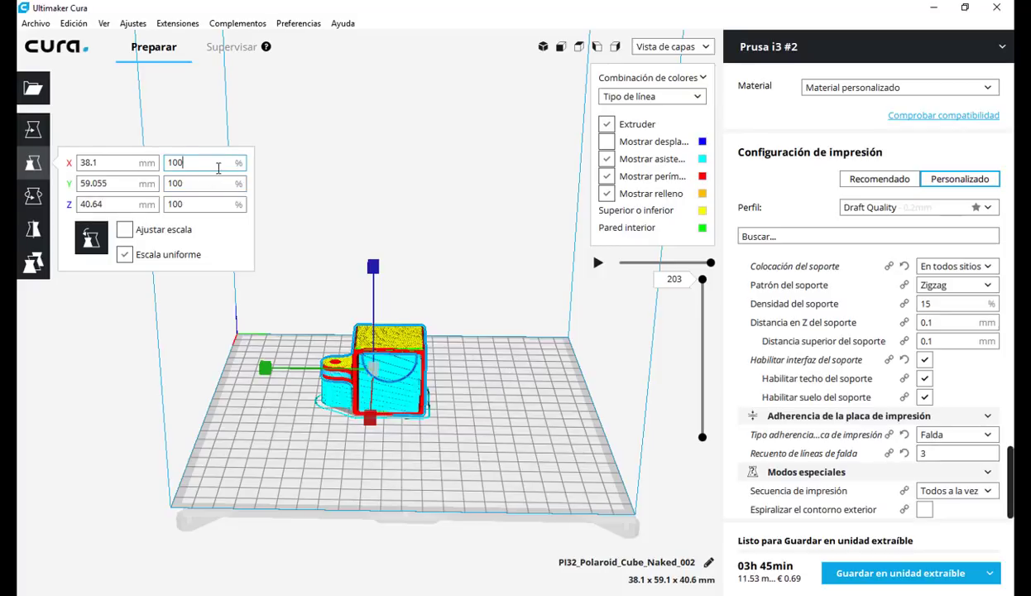
{"action": "left_click_drag", "start_coordinate": [218, 168], "coordinate": [108, 159]}
{"action": "type", "text": "50"}
{"action": "key", "text": "Return"}
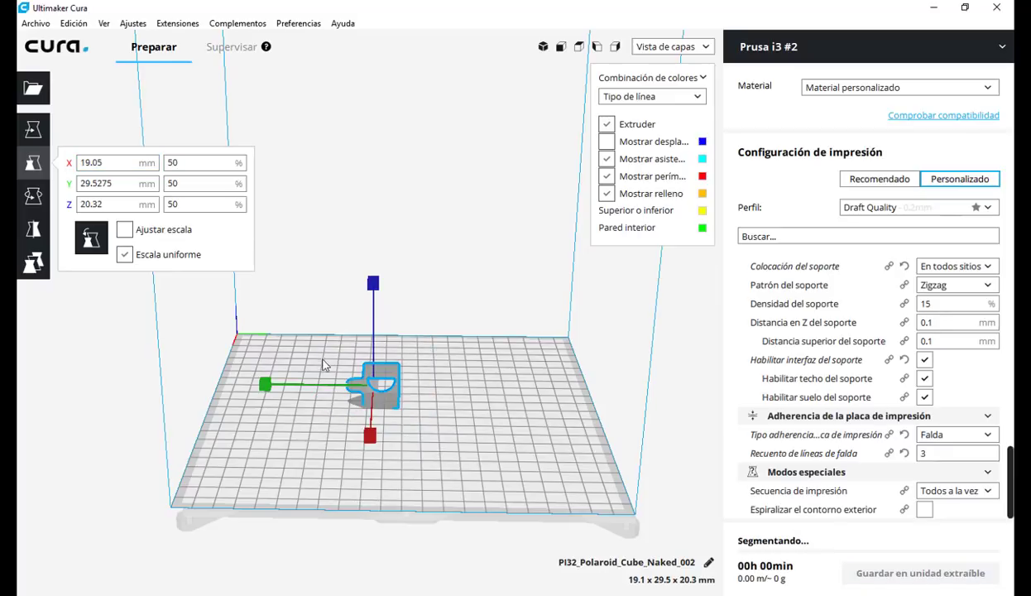
Multiply the scaled cube model with one additional copy.
{"action": "left_click", "coordinate": [418, 354]}
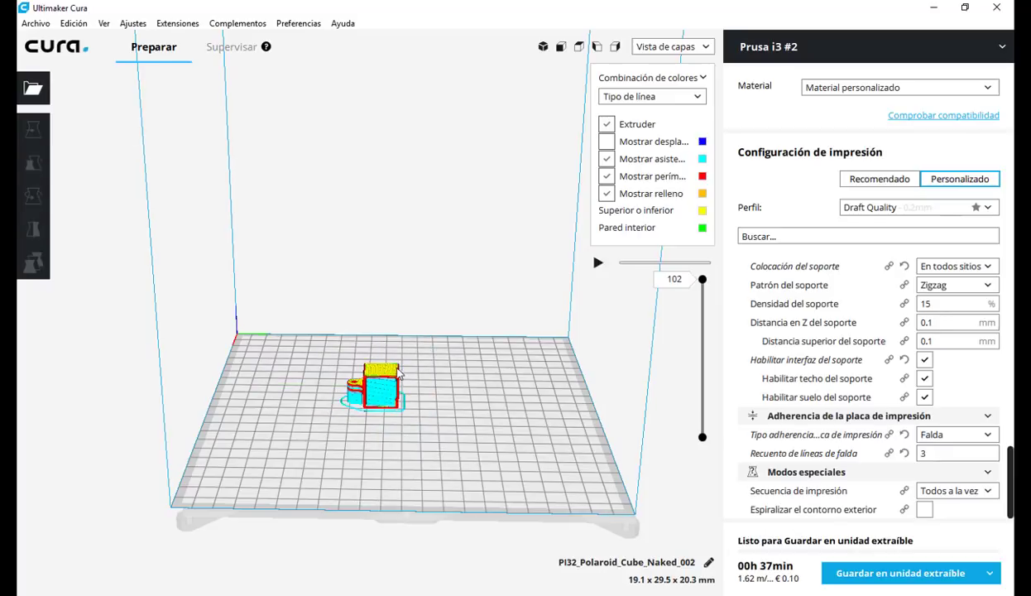
{"action": "right_click", "coordinate": [398, 371]}
{"action": "left_click", "coordinate": [432, 366]}
{"action": "right_click", "coordinate": [388, 372]}
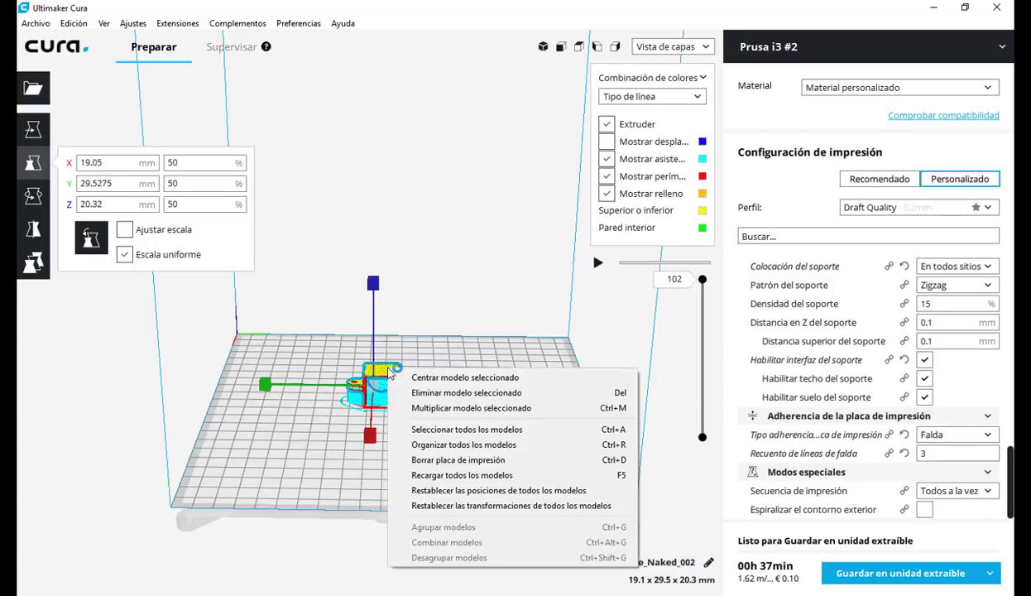
{"action": "left_click", "coordinate": [447, 408]}
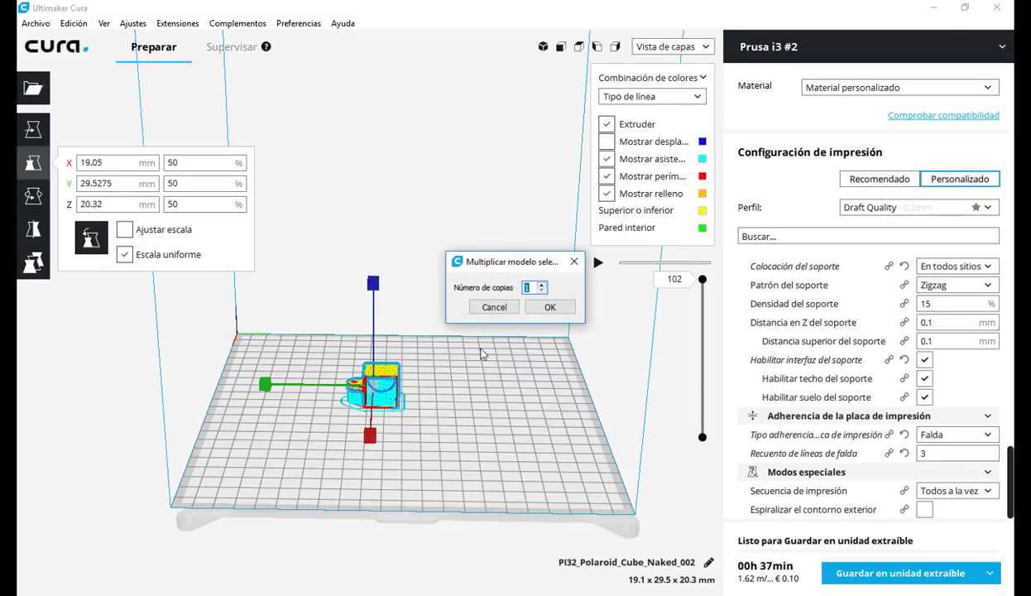
{"action": "left_click", "coordinate": [546, 307]}
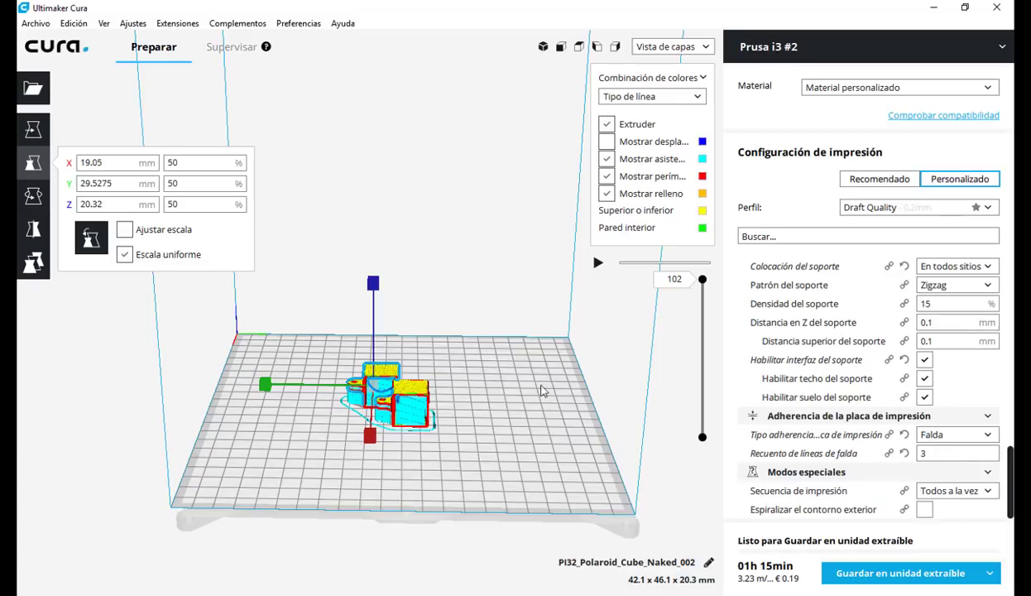
Set the print sequence (Secuencia de impresión) for the two models to De uno en uno.
{"action": "left_click", "coordinate": [465, 368]}
{"action": "right_click_drag", "start_coordinate": [462, 430], "coordinate": [469, 494]}
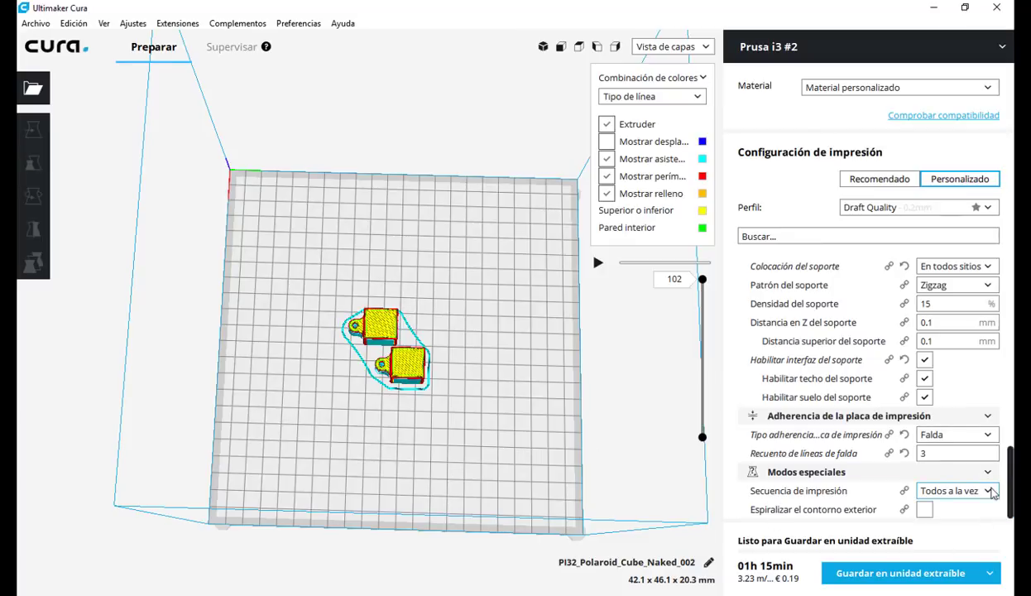
{"action": "mouse_move", "coordinate": [990, 495]}
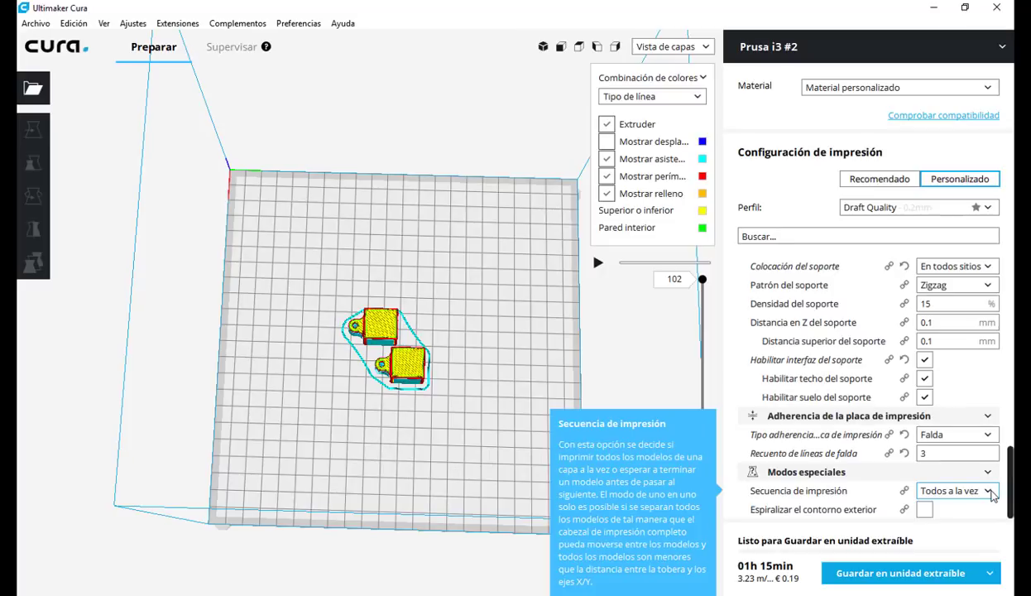
{"action": "left_click", "coordinate": [991, 492]}
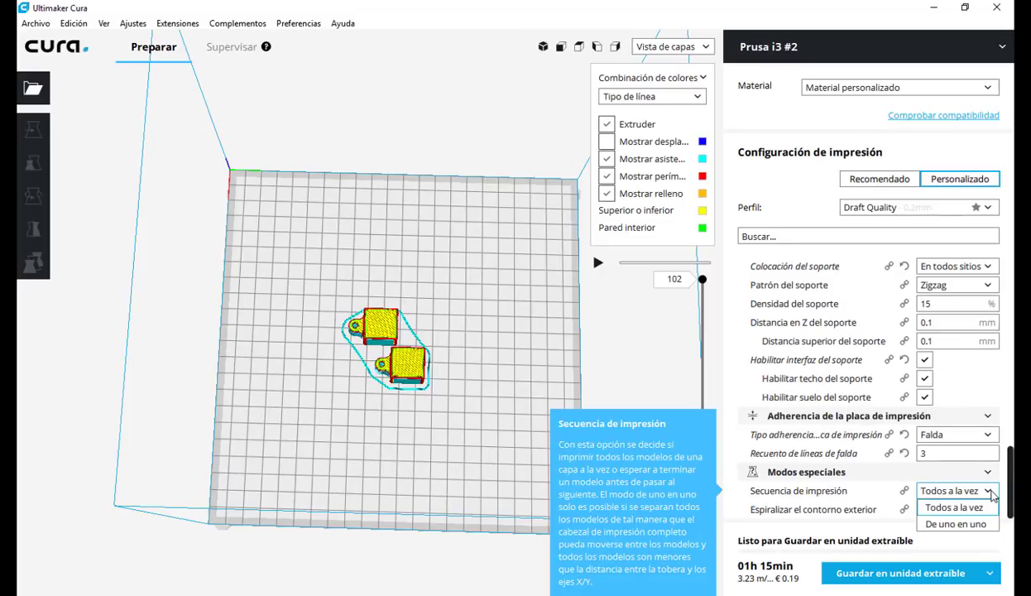
{"action": "left_click", "coordinate": [955, 524]}
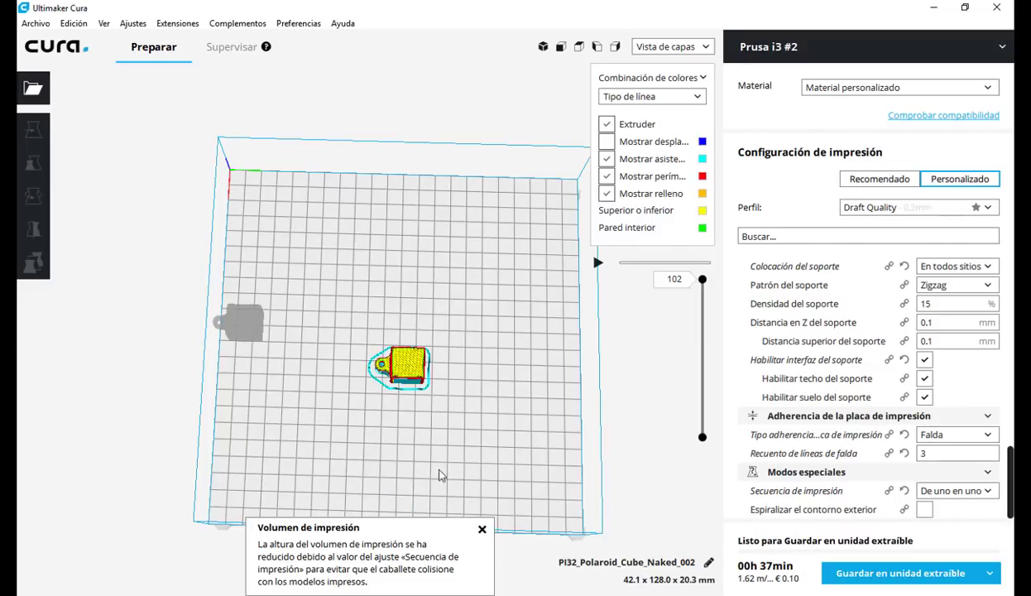
Reset the scale of the enlarged model near the plate's centre and scale it uniformly back to 50 %.
{"action": "left_click", "coordinate": [403, 361]}
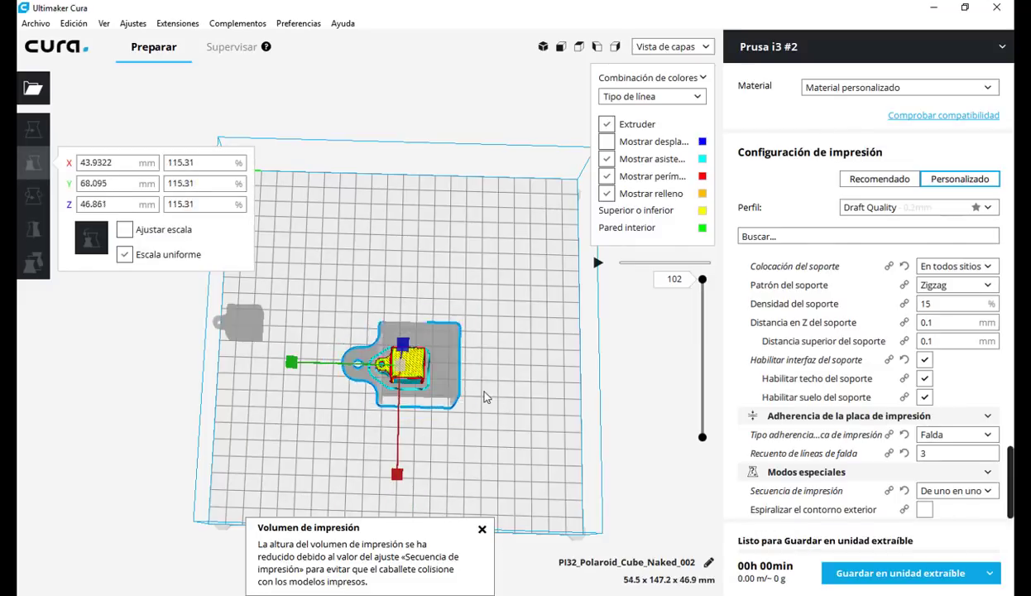
{"action": "left_click_drag", "start_coordinate": [484, 391], "coordinate": [482, 390]}
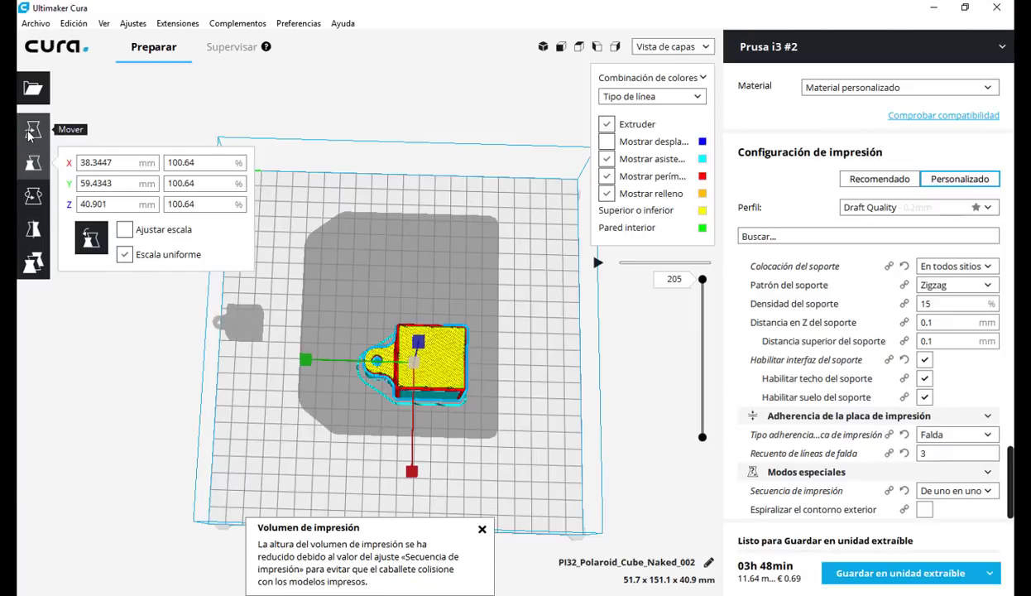
{"action": "left_click", "coordinate": [90, 236]}
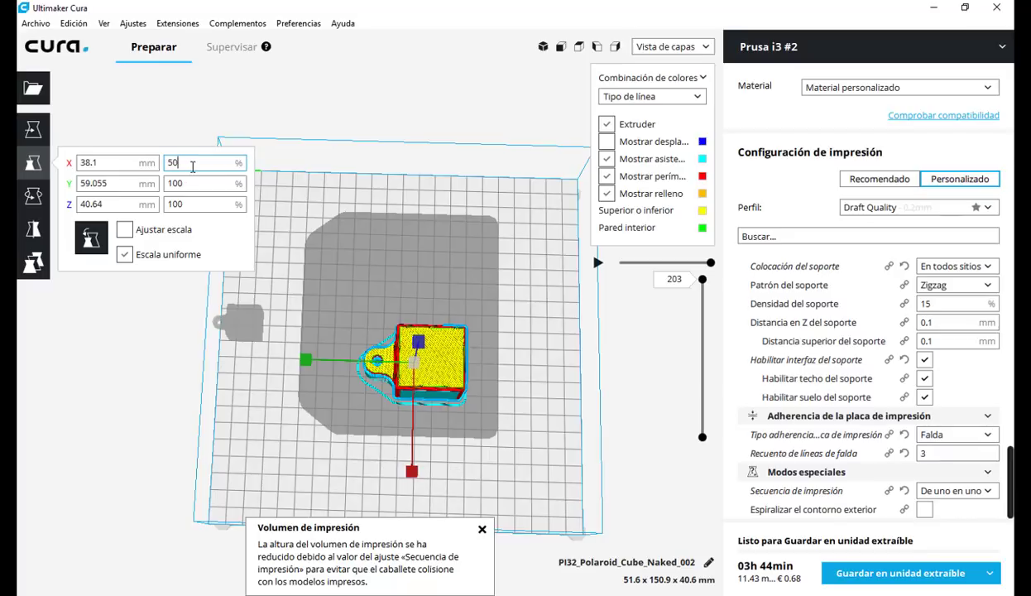
{"action": "key", "text": "Return"}
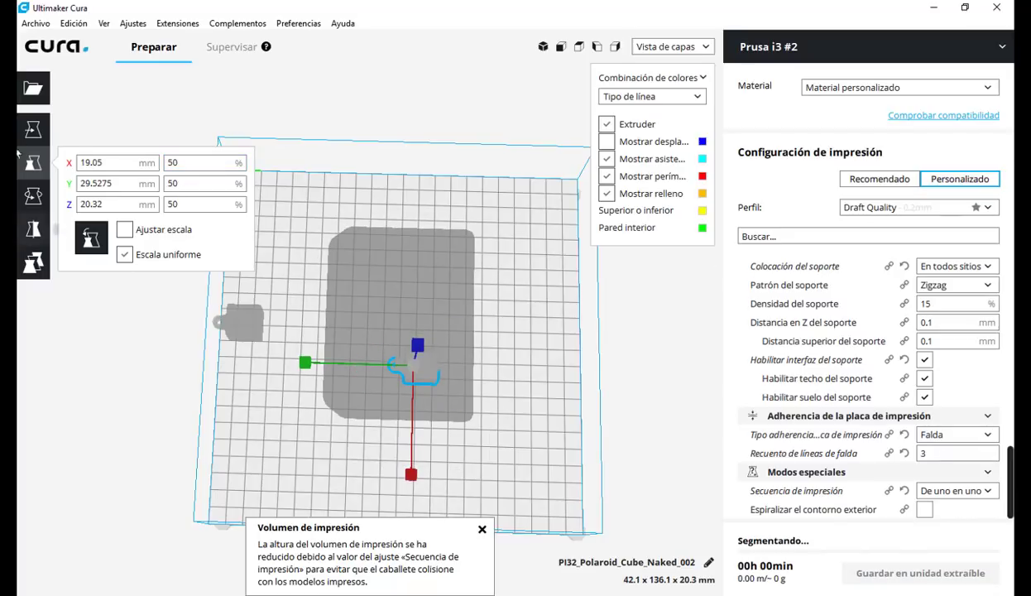
Move the two models apart on the plate, one to about X 59, Y -60 mm and the other to about X 9, Y 49 mm.
{"action": "left_click", "coordinate": [33, 129]}
{"action": "left_click", "coordinate": [286, 200]}
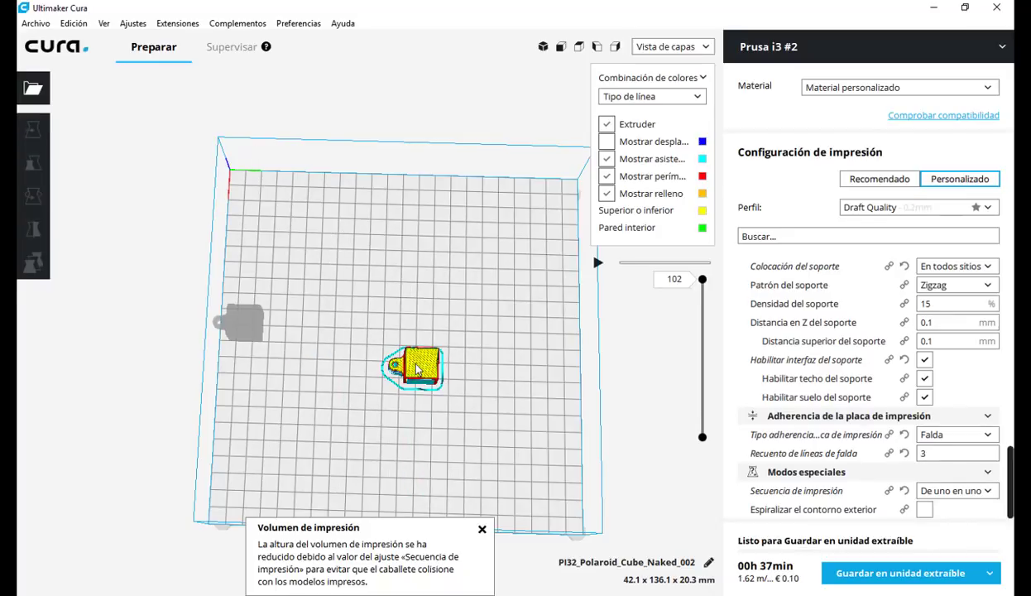
{"action": "left_click_drag", "start_coordinate": [418, 370], "coordinate": [502, 445]}
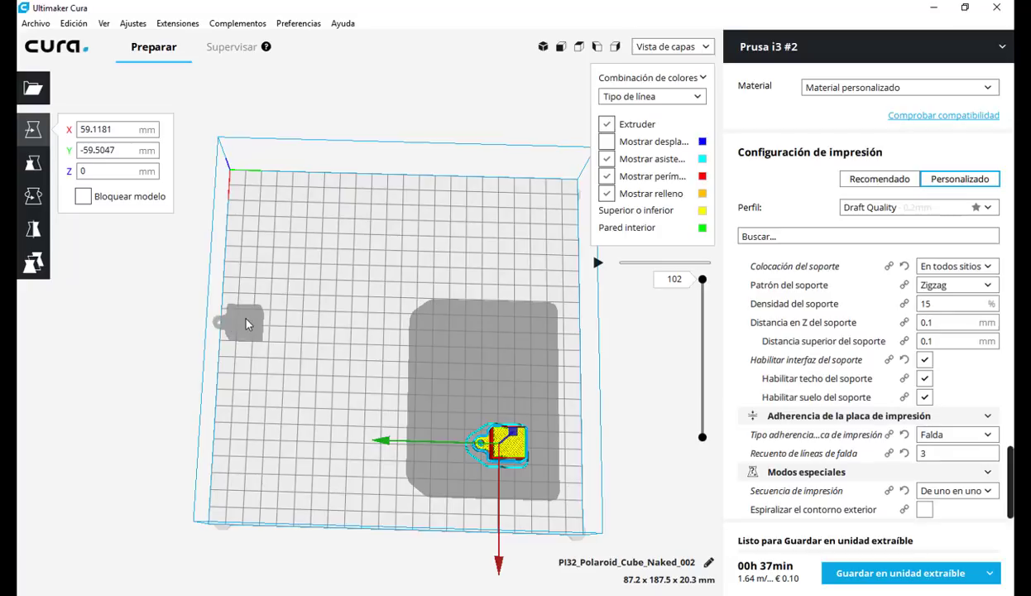
{"action": "left_click_drag", "start_coordinate": [241, 316], "coordinate": [334, 358]}
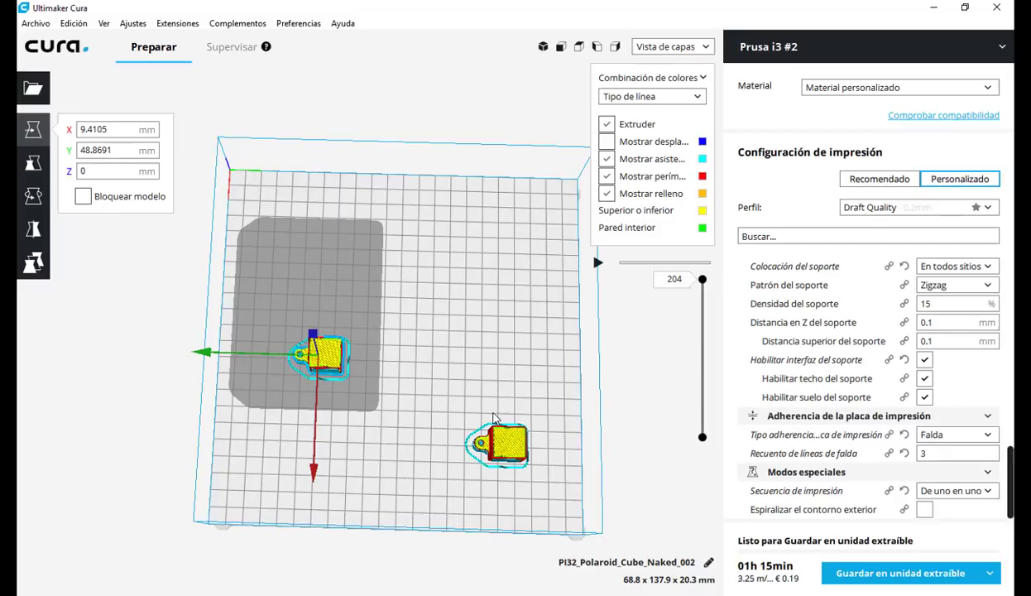
{"action": "left_click", "coordinate": [449, 326]}
{"action": "right_click_drag", "start_coordinate": [413, 424], "coordinate": [454, 443]}
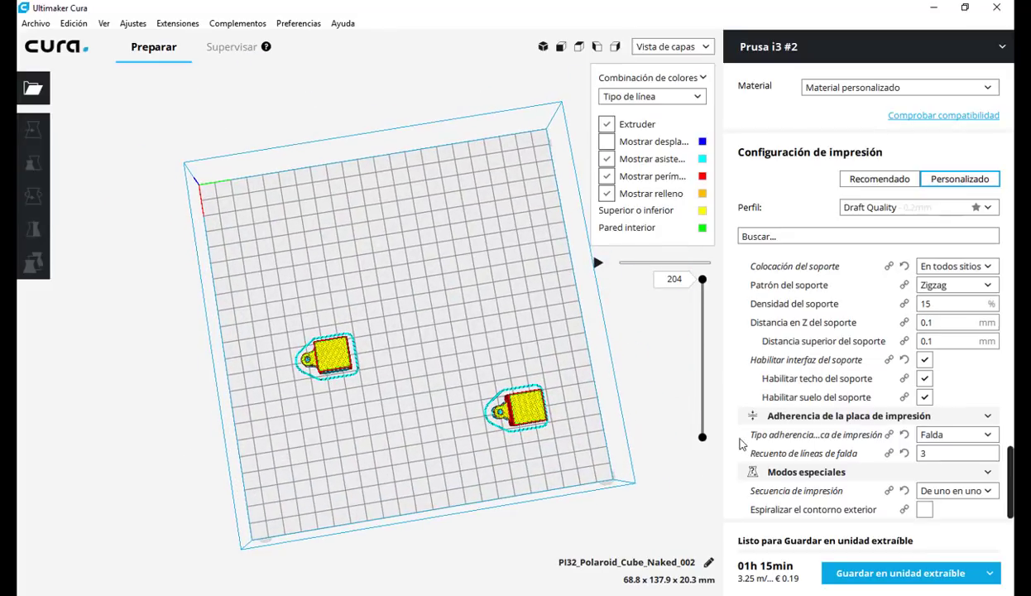
Set Secuencia de impresión to Todos a la vez and read the description of Espiralizar el contorno exterior.
{"action": "left_click", "coordinate": [992, 493]}
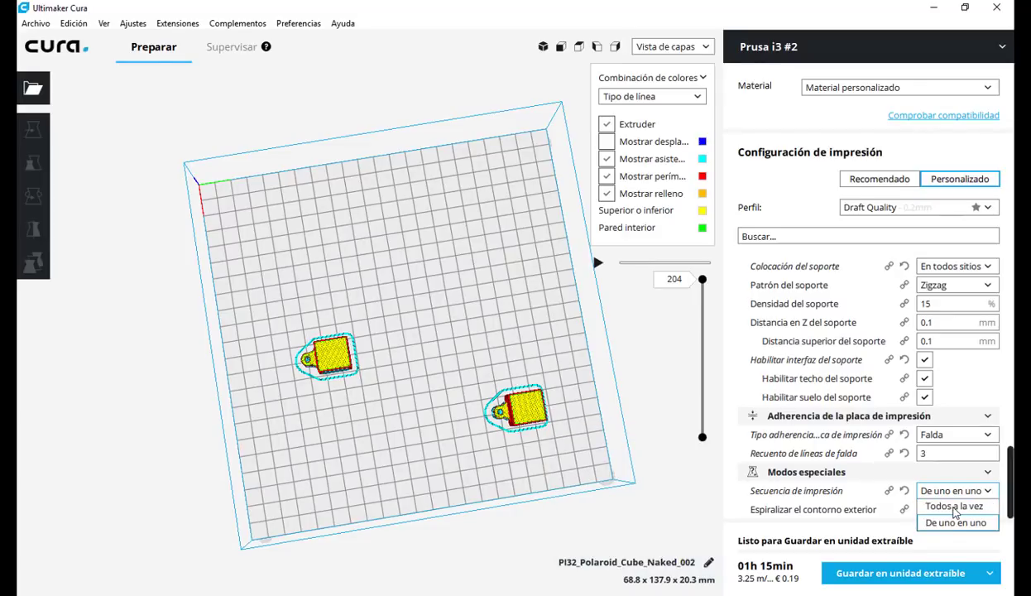
{"action": "left_click", "coordinate": [953, 506]}
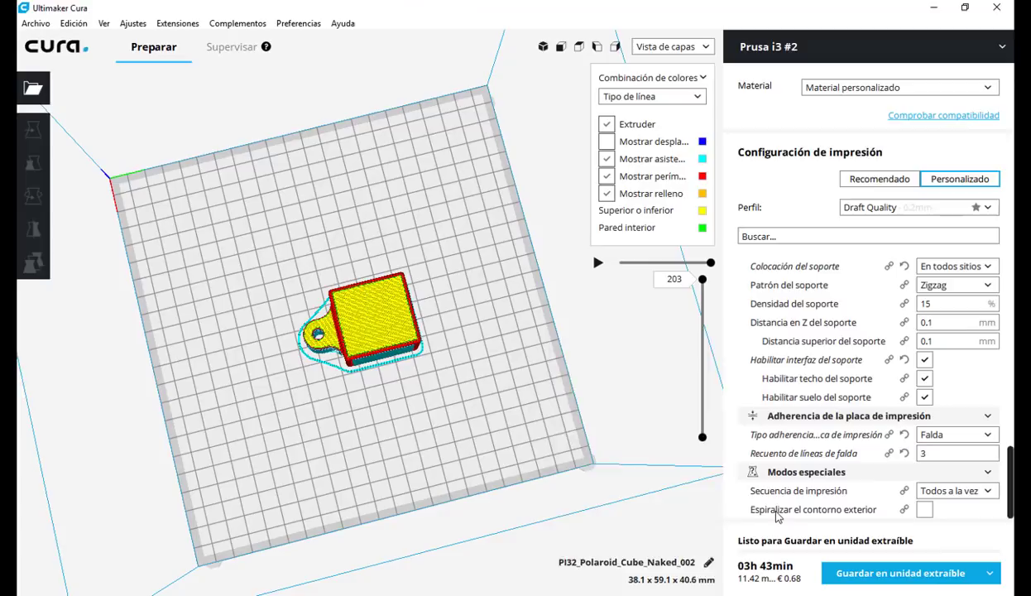
{"action": "mouse_move", "coordinate": [789, 515]}
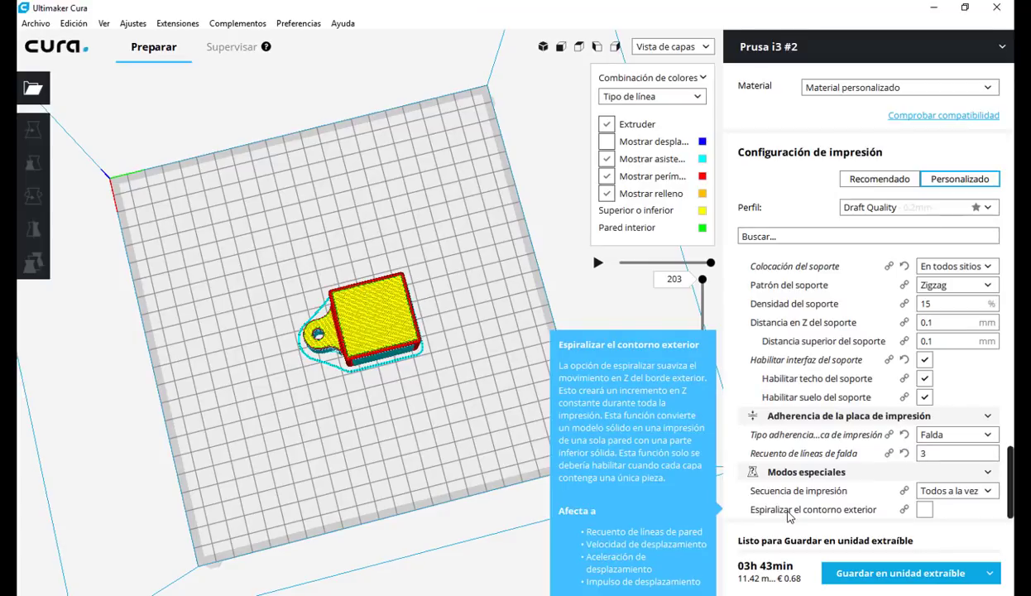
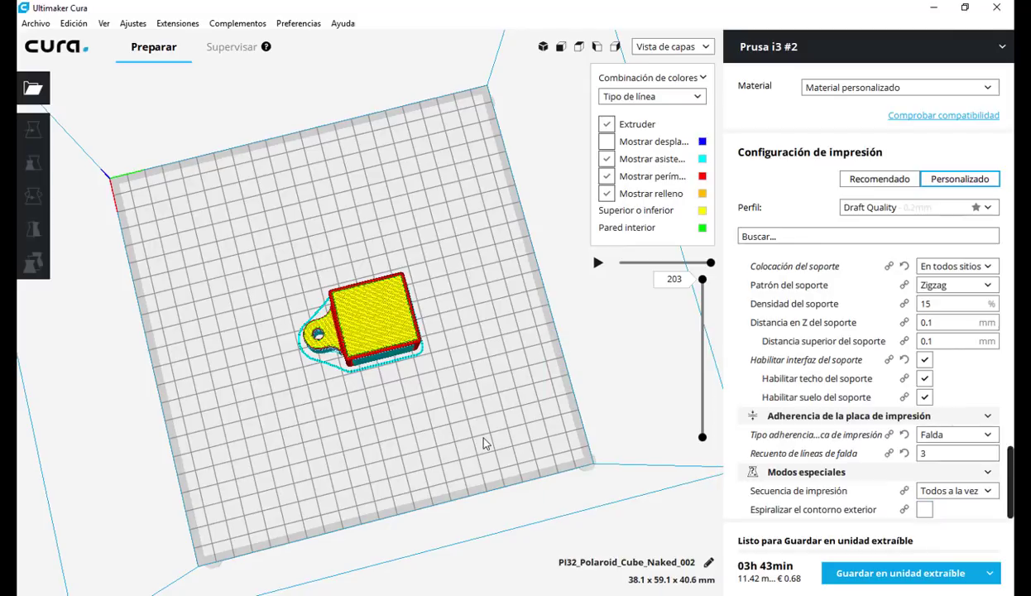
Review the commands available for the selected model, close them without applying any, and view the model at an angle.
{"action": "right_click", "coordinate": [372, 319]}
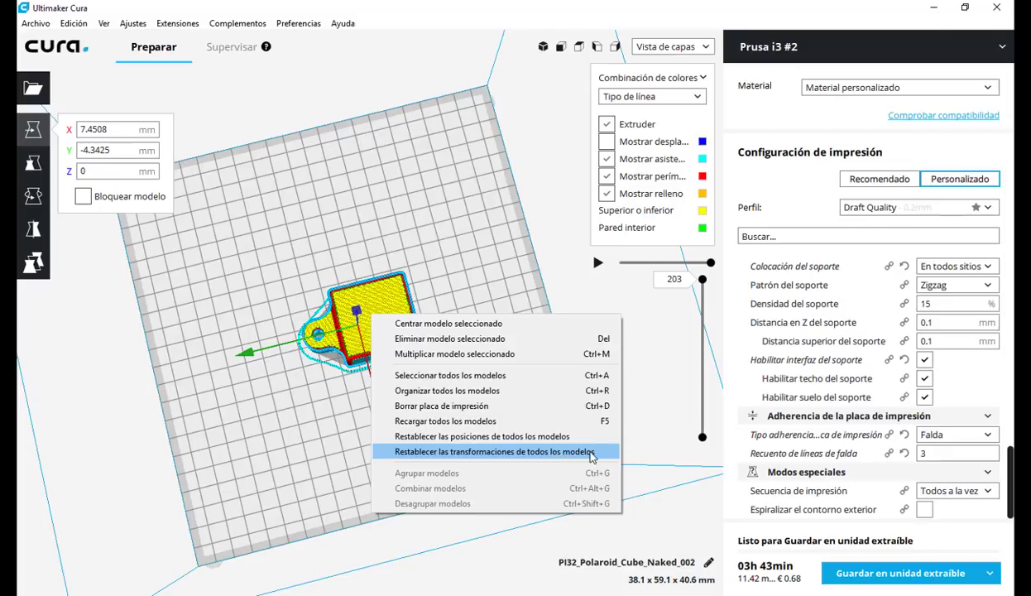
{"action": "left_click", "coordinate": [431, 198]}
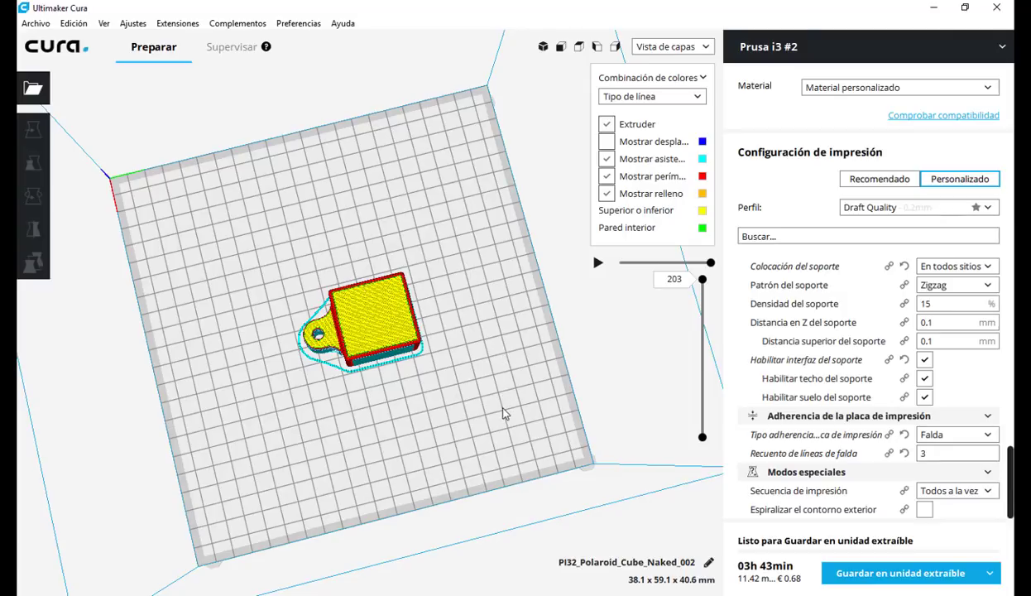
{"action": "right_click_drag", "start_coordinate": [505, 414], "coordinate": [461, 369]}
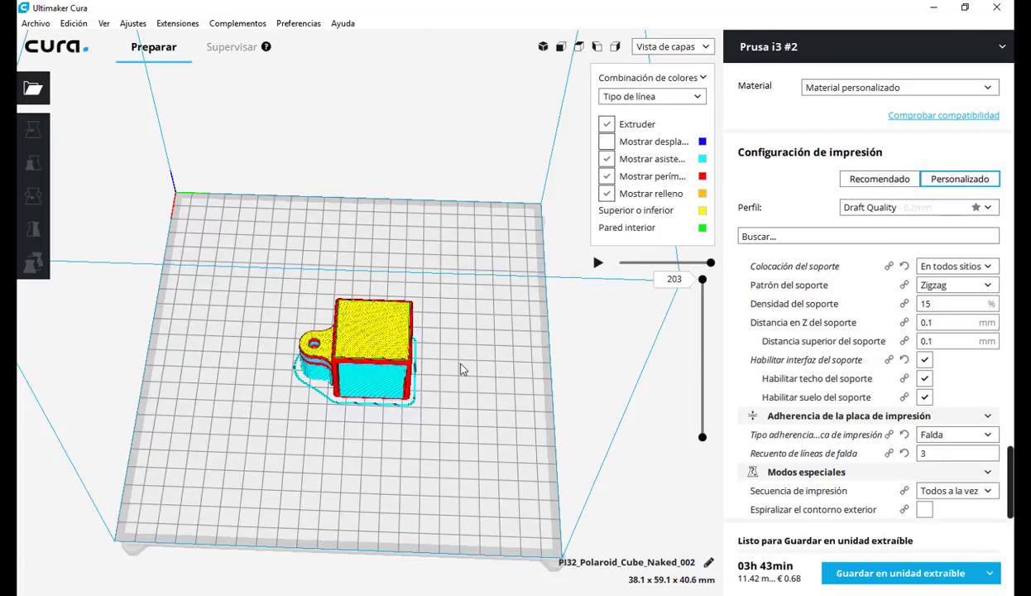